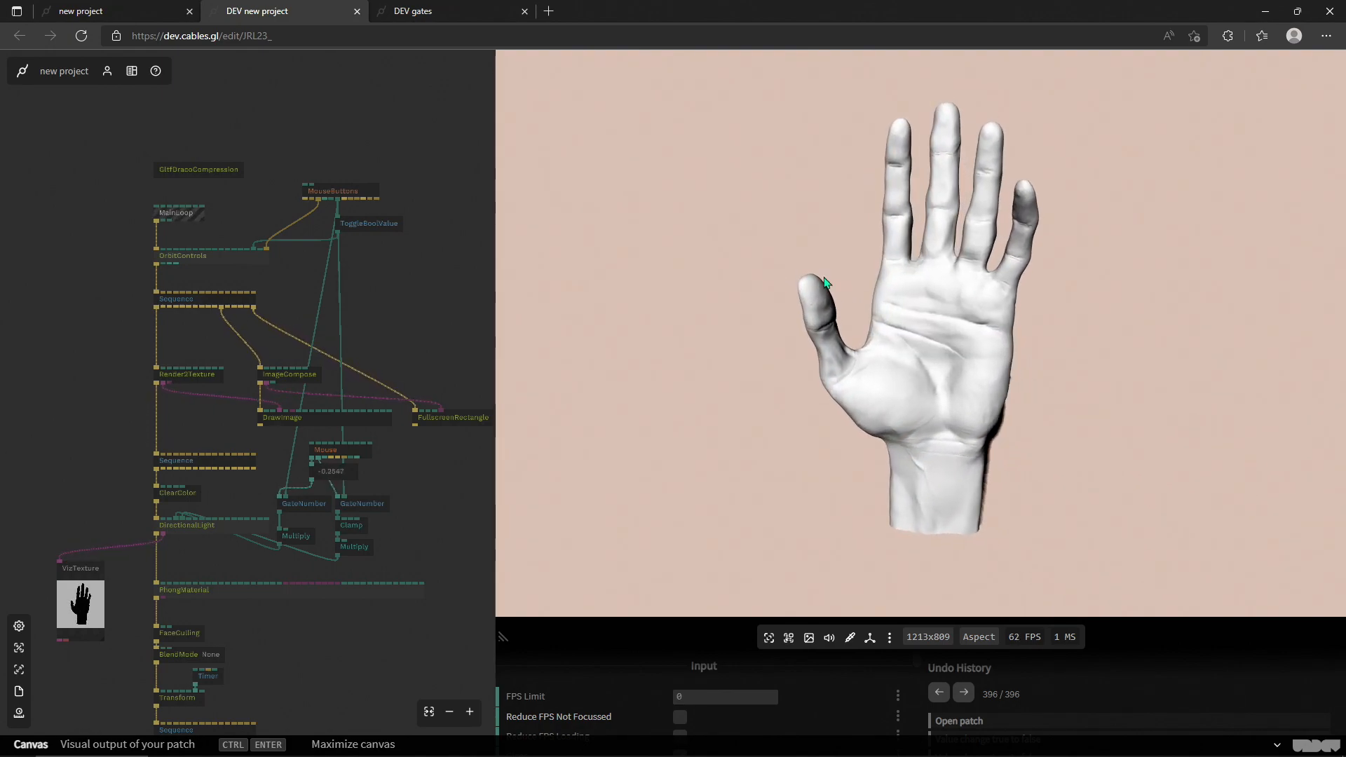
Step: Orbit the 3D hand in the preview canvas to examine it and its shadow from several sides
{"action": "left_click_drag", "start_coordinate": [732, 281], "coordinate": [897, 293]}
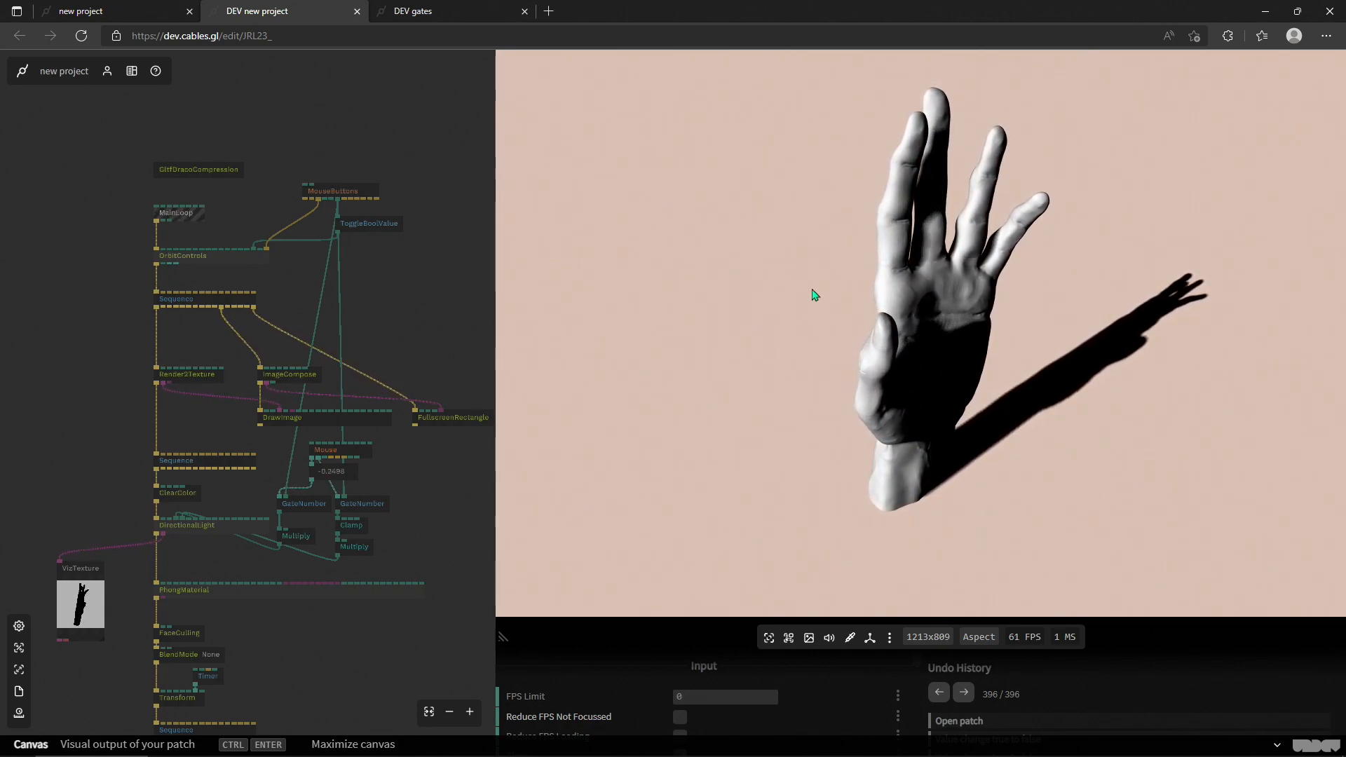
{"action": "left_click_drag", "start_coordinate": [835, 297], "coordinate": [996, 293]}
{"action": "left_click_drag", "start_coordinate": [793, 288], "coordinate": [956, 295]}
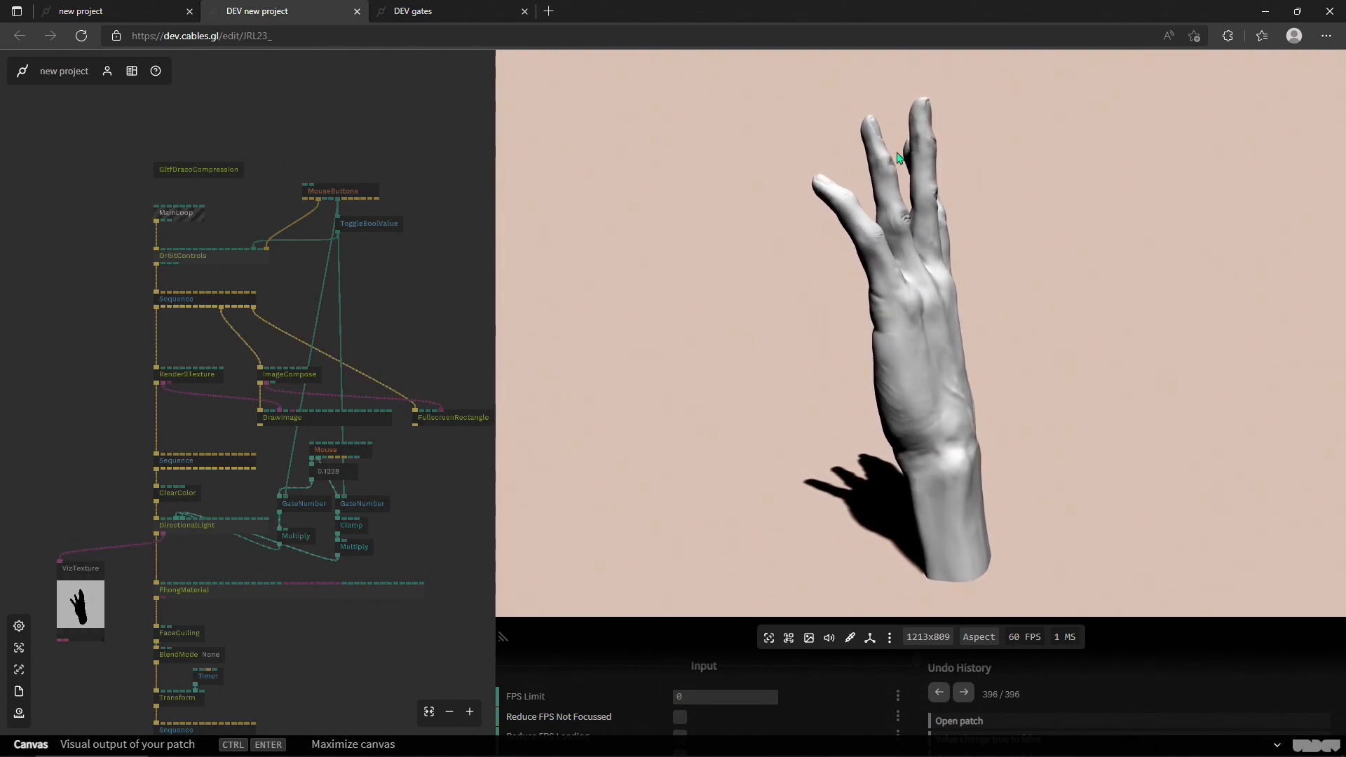
Step: Switch to the gates patch and try out its glowing shape by changing its depth in both directions in the canvas
{"action": "left_click", "coordinate": [449, 10]}
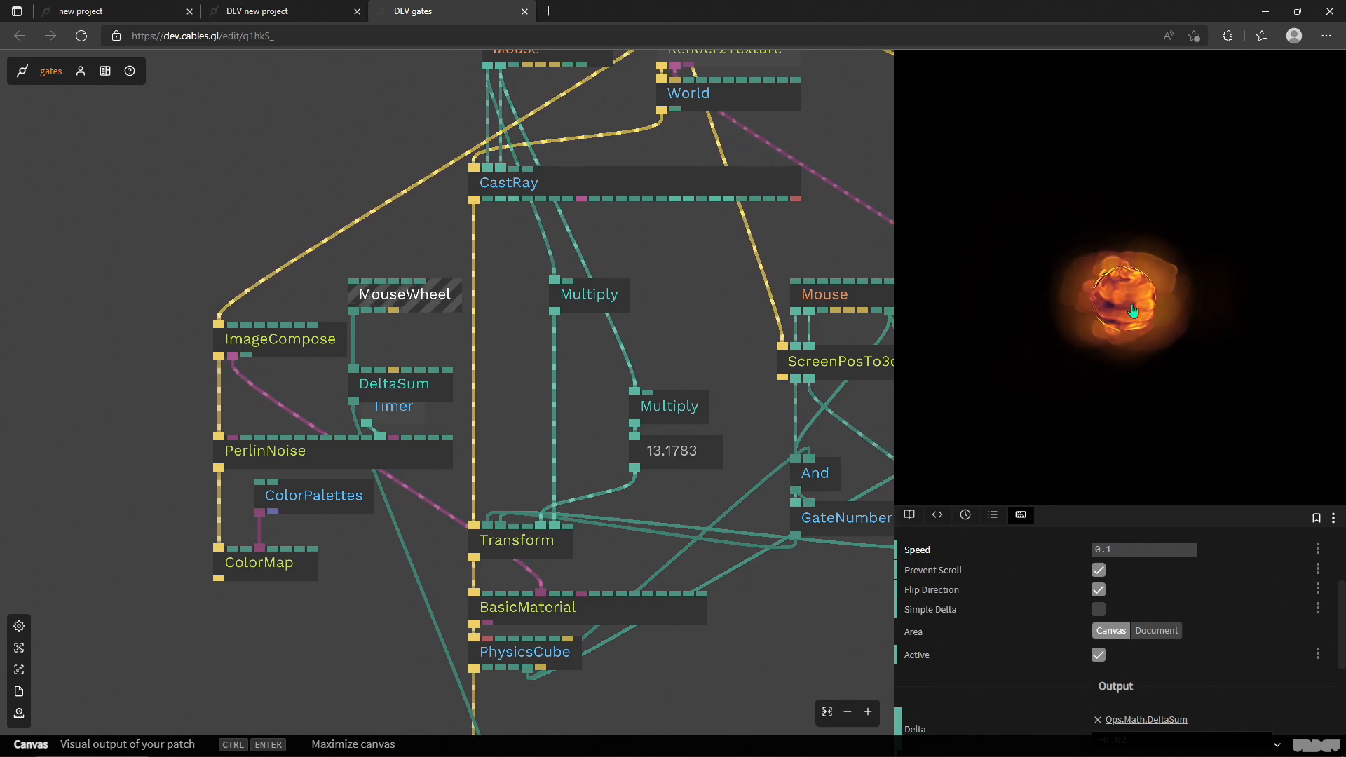
{"action": "mouse_move", "coordinate": [1128, 307]}
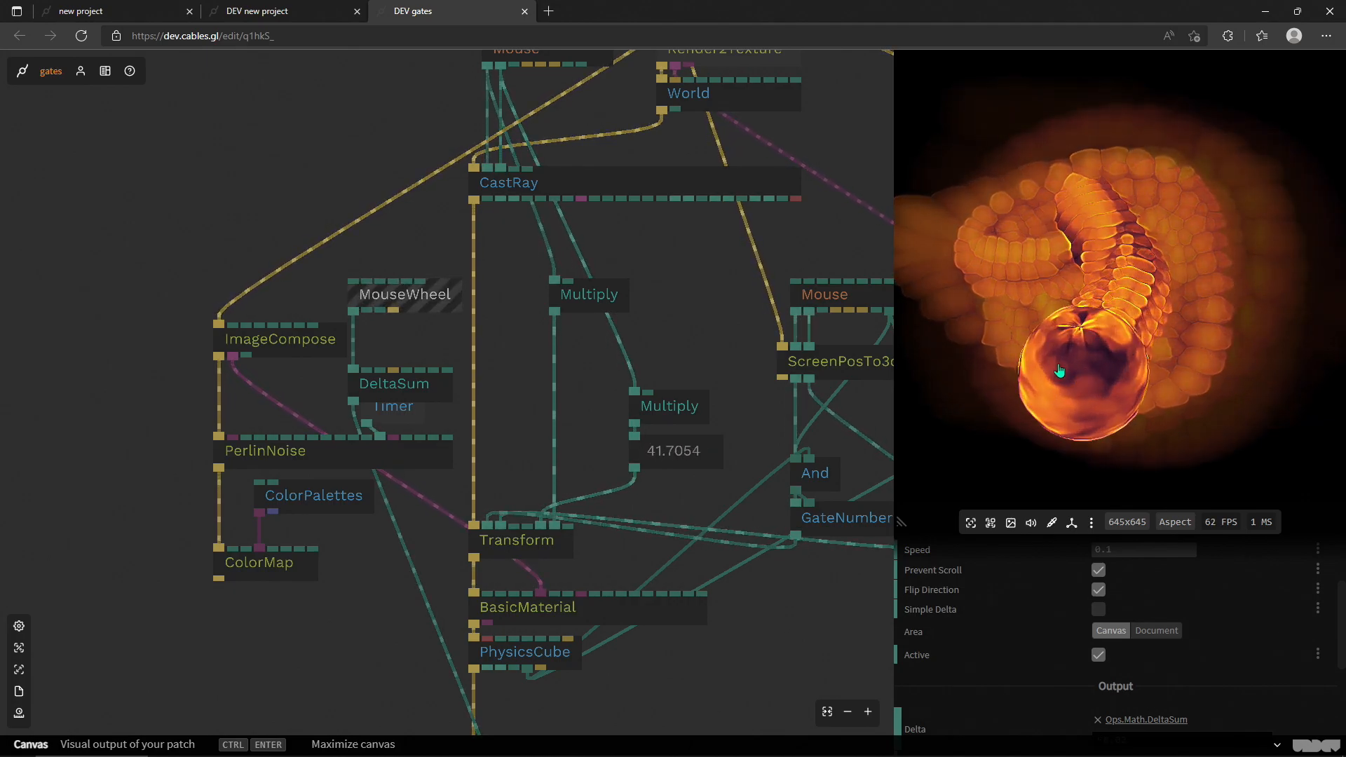
{"action": "scroll", "coordinate": [1084, 386], "scroll_direction": "up", "scroll_amount": 3}
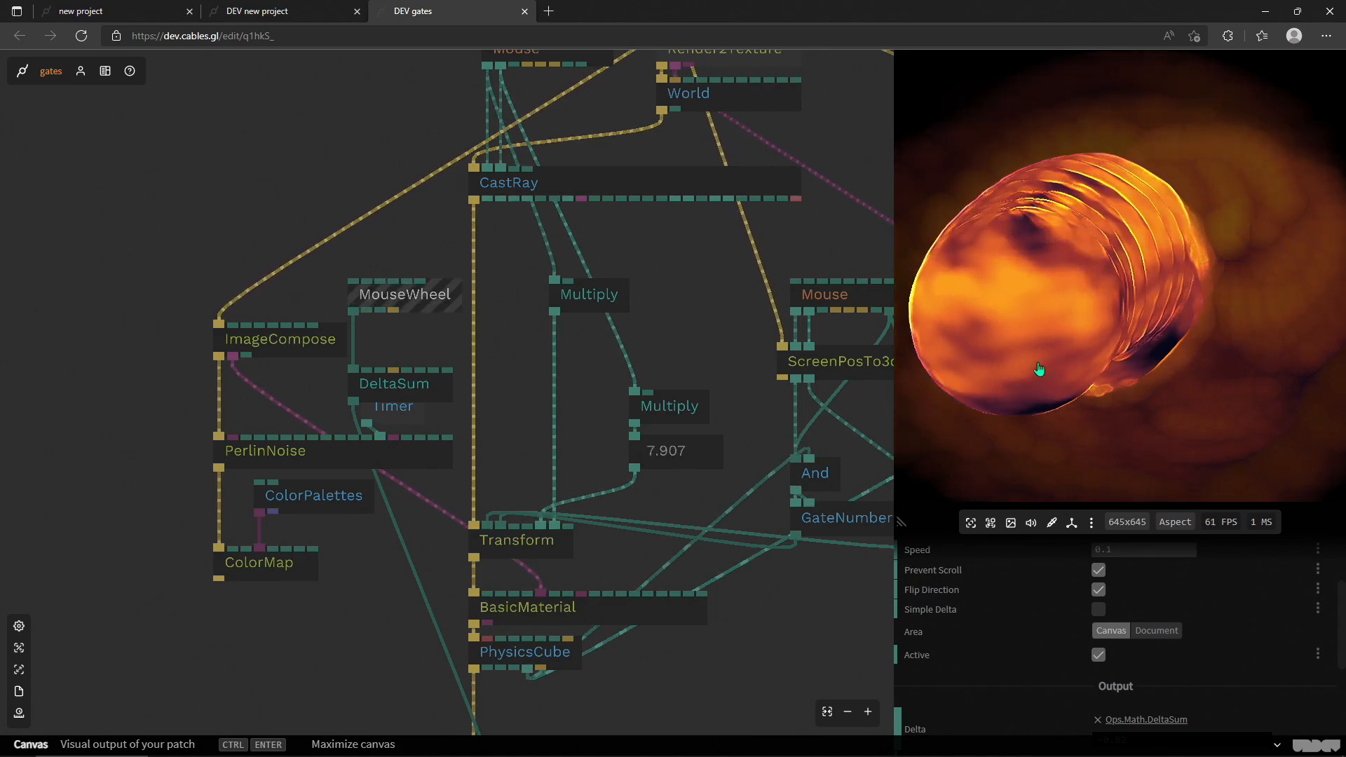
{"action": "scroll", "coordinate": [1124, 319], "scroll_direction": "up", "scroll_amount": 3}
{"action": "scroll", "coordinate": [1087, 333], "scroll_direction": "down", "scroll_amount": 4}
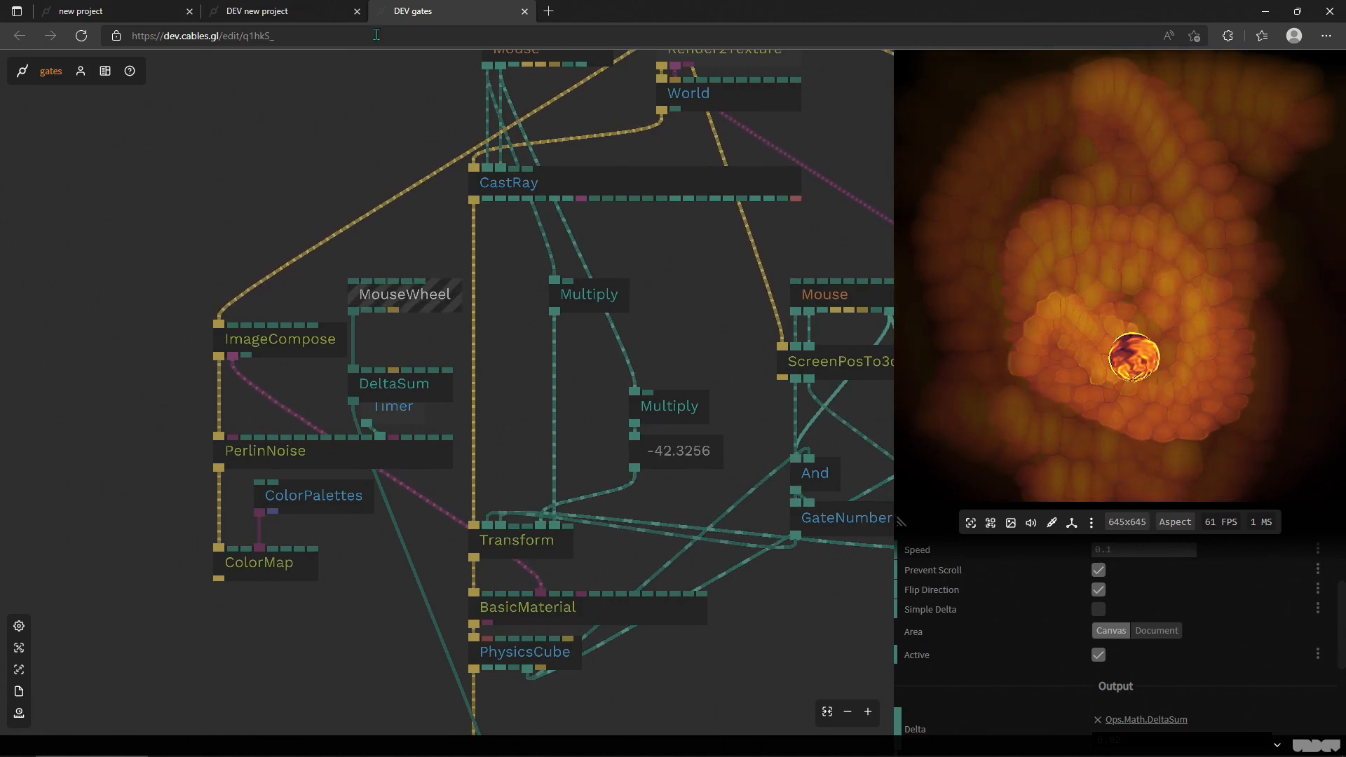
Step: Switch to the cables.gl new project patch and move the GateTrigger op apart from the other gate ops
{"action": "left_click", "coordinate": [140, 11]}
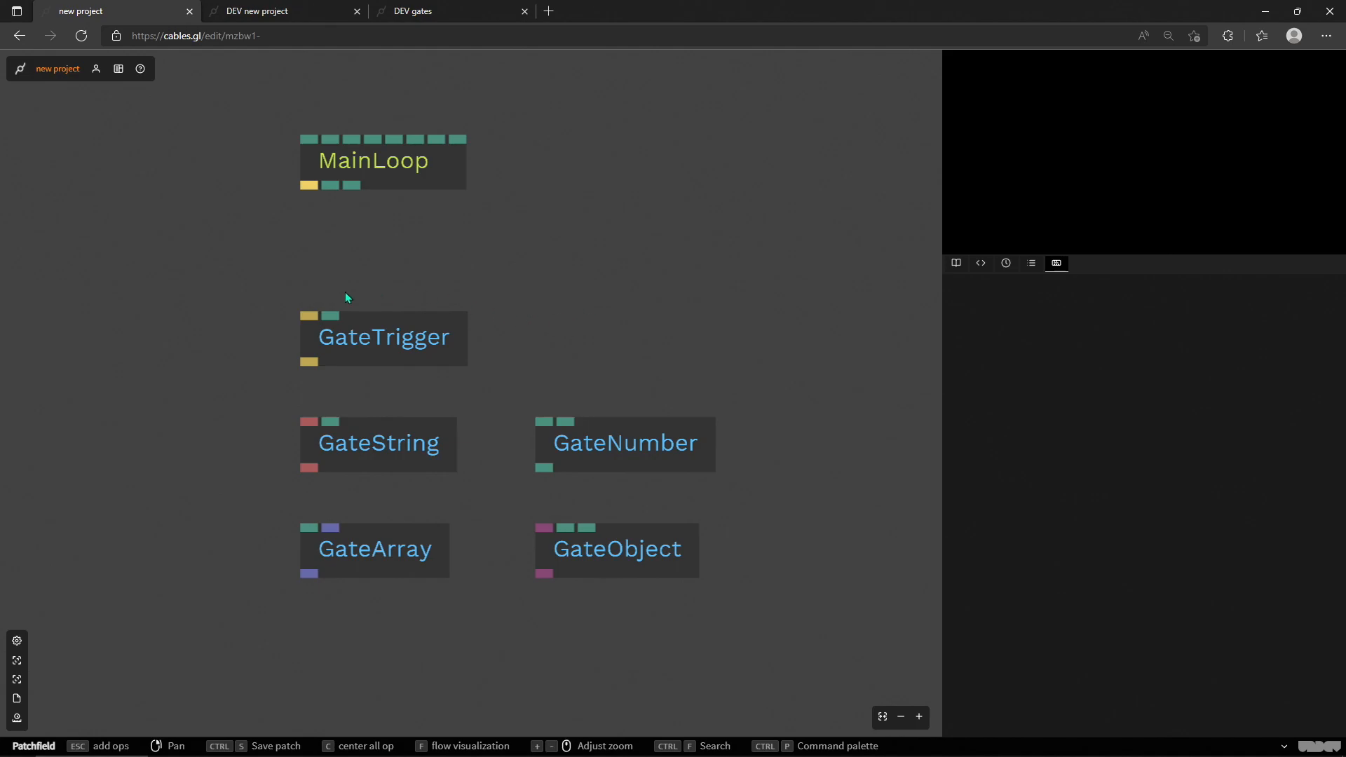
{"action": "left_click_drag", "start_coordinate": [525, 330], "coordinate": [653, 309]}
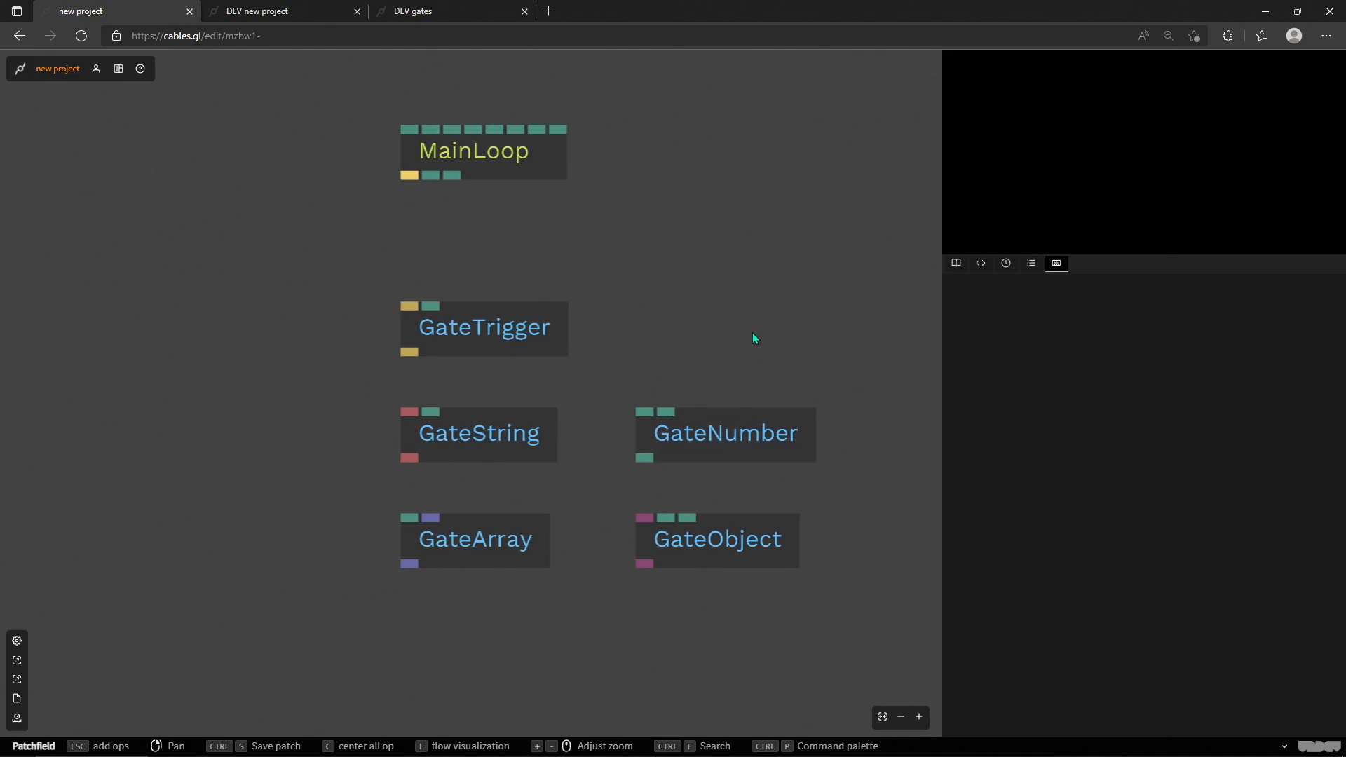
{"action": "left_click_drag", "start_coordinate": [557, 321], "coordinate": [385, 286]}
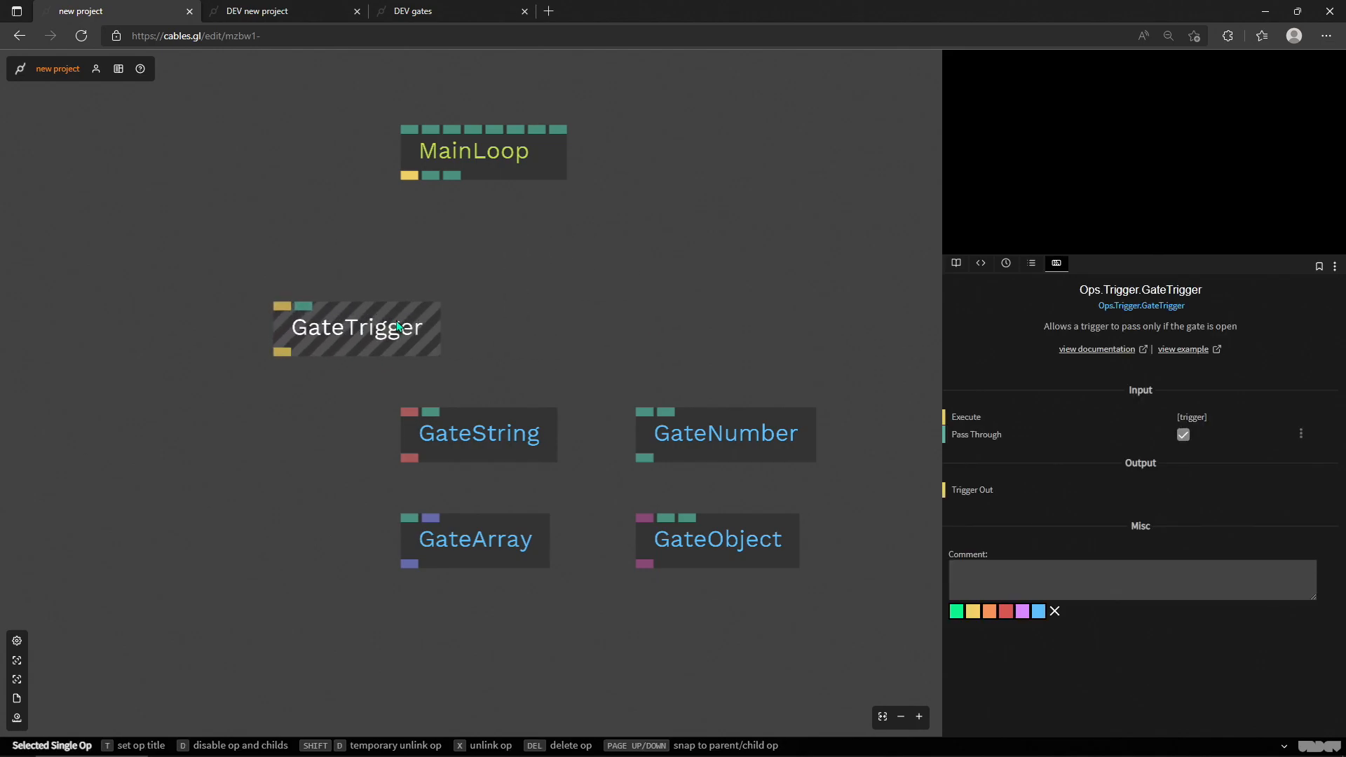
{"action": "left_click_drag", "start_coordinate": [318, 324], "coordinate": [331, 298]}
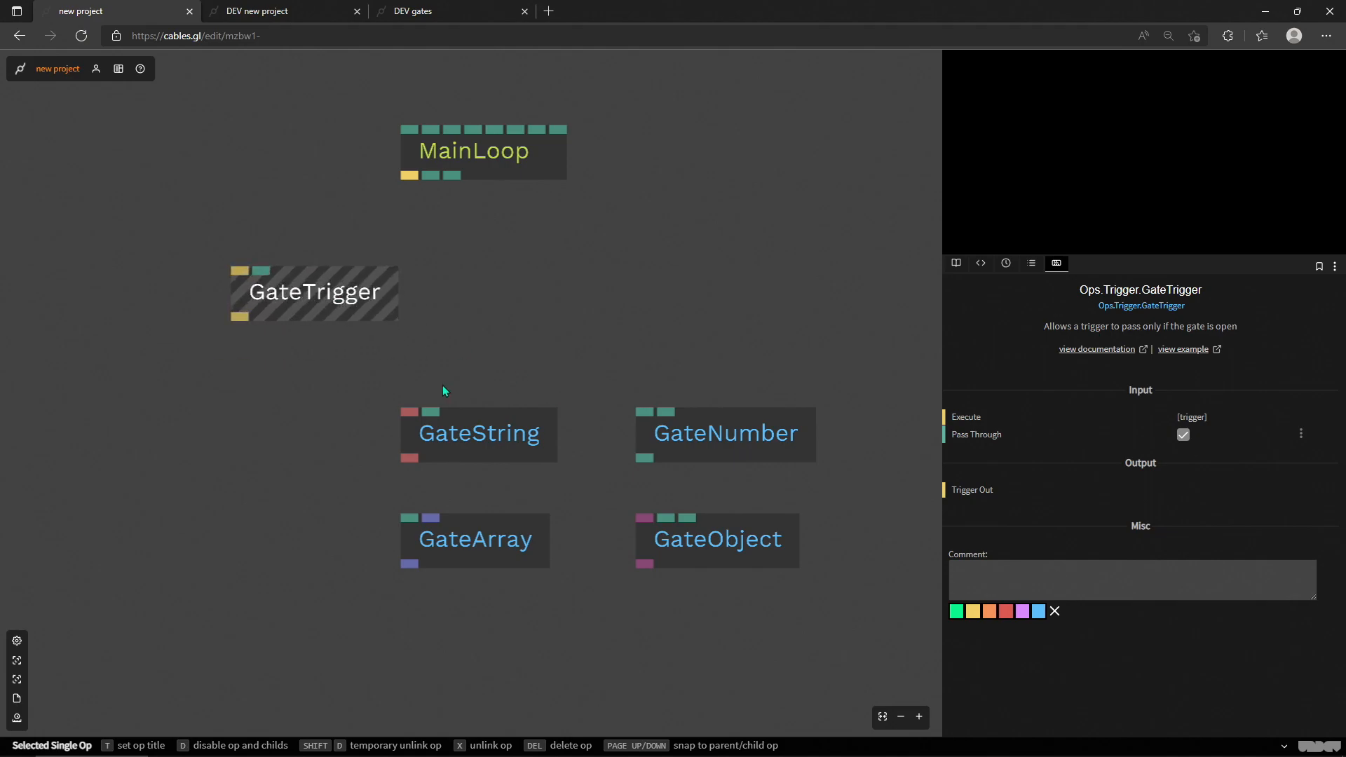
Step: Move the GateString, GateNumber, GateArray and GateObject ops together, well away from MainLoop and GateTrigger
{"action": "left_click_drag", "start_coordinate": [444, 358], "coordinate": [747, 317]}
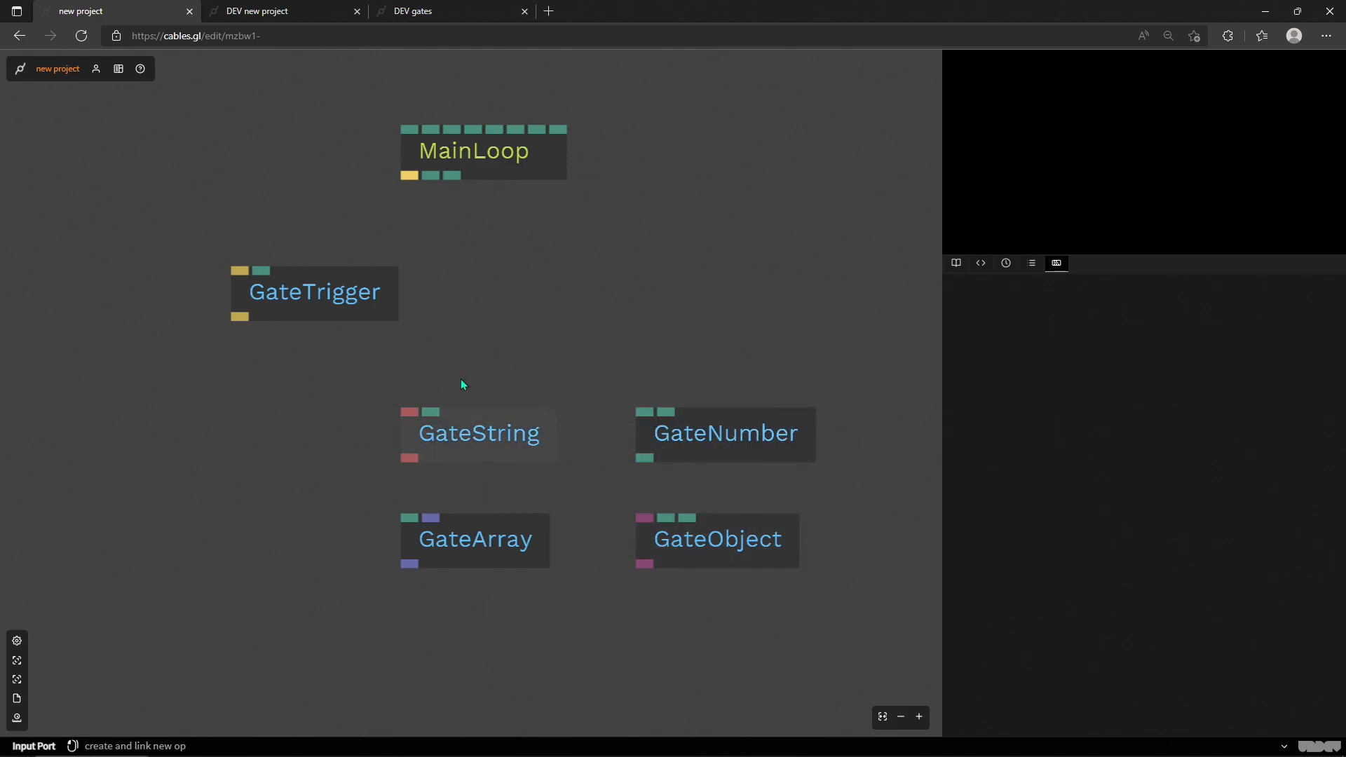
{"action": "left_click_drag", "start_coordinate": [479, 400], "coordinate": [789, 597]}
{"action": "left_click", "coordinate": [328, 291]}
{"action": "scroll", "coordinate": [709, 601], "scroll_direction": "down", "scroll_amount": 5}
{"action": "left_click_drag", "start_coordinate": [607, 514], "coordinate": [857, 165]}
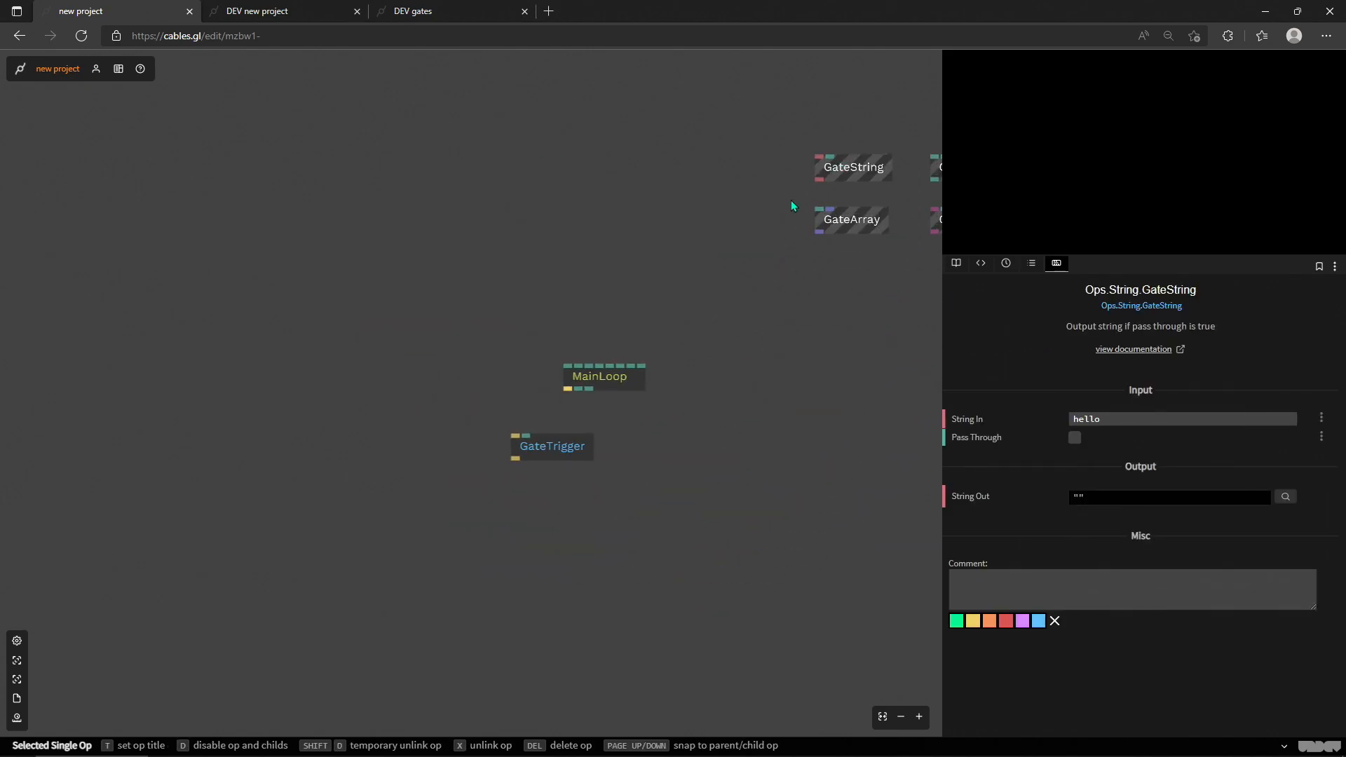
Step: Align the GateTrigger op directly below MainLoop
{"action": "left_click_drag", "start_coordinate": [731, 408], "coordinate": [650, 420]}
{"action": "scroll", "coordinate": [480, 462], "scroll_direction": "up", "scroll_amount": 4}
{"action": "left_click_drag", "start_coordinate": [473, 452], "coordinate": [538, 491]}
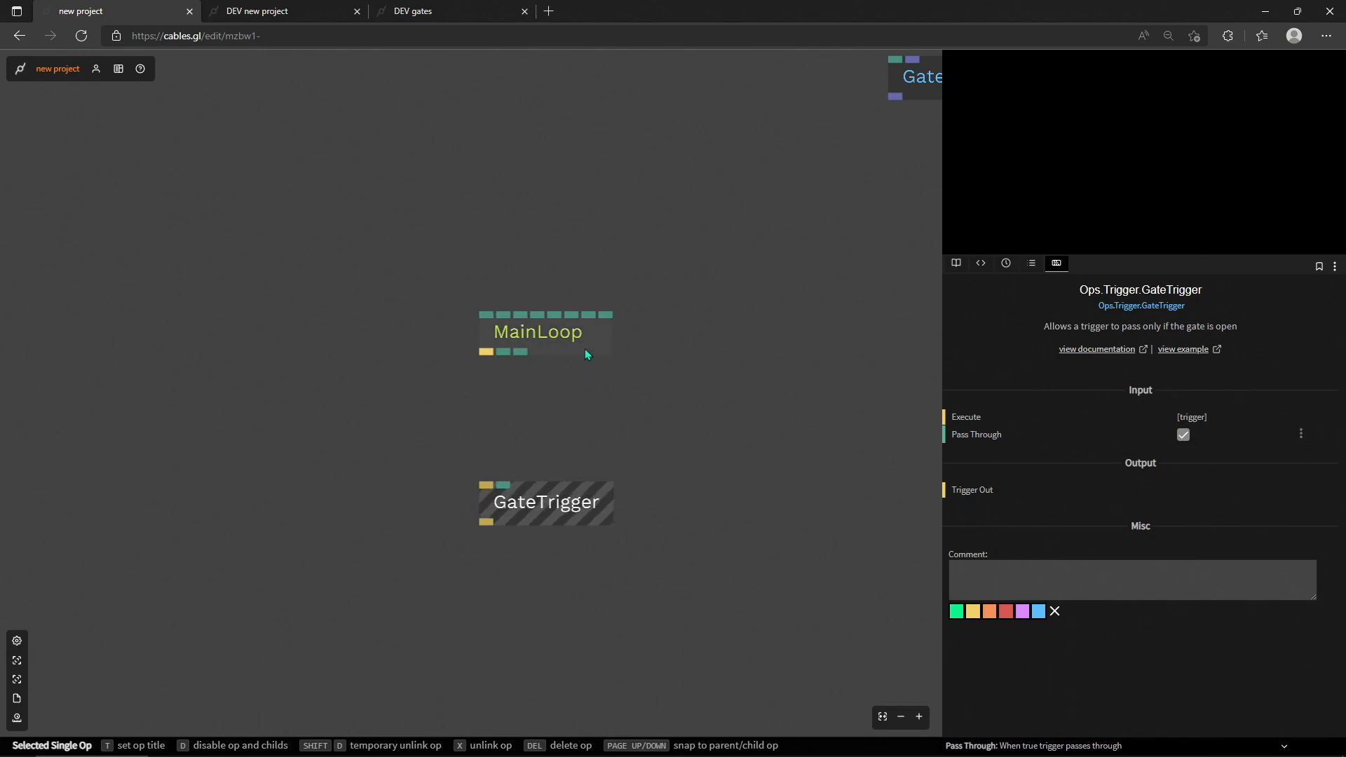
Step: Link MainLoop's trigger to GateTrigger and add a Rectangle op connected to GateTrigger's output
{"action": "left_click_drag", "start_coordinate": [482, 414], "coordinate": [492, 625]}
{"action": "type", "text": "rect"}
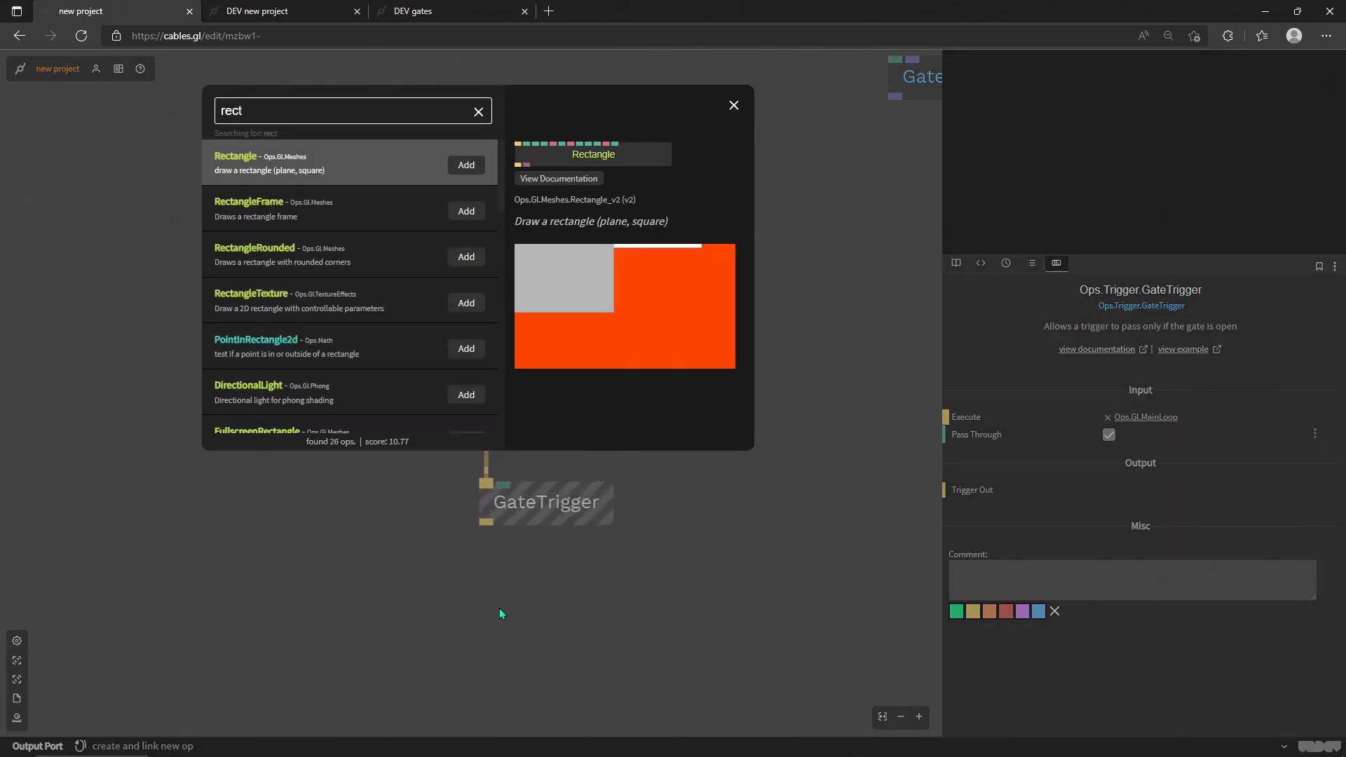
{"action": "key", "text": "Return"}
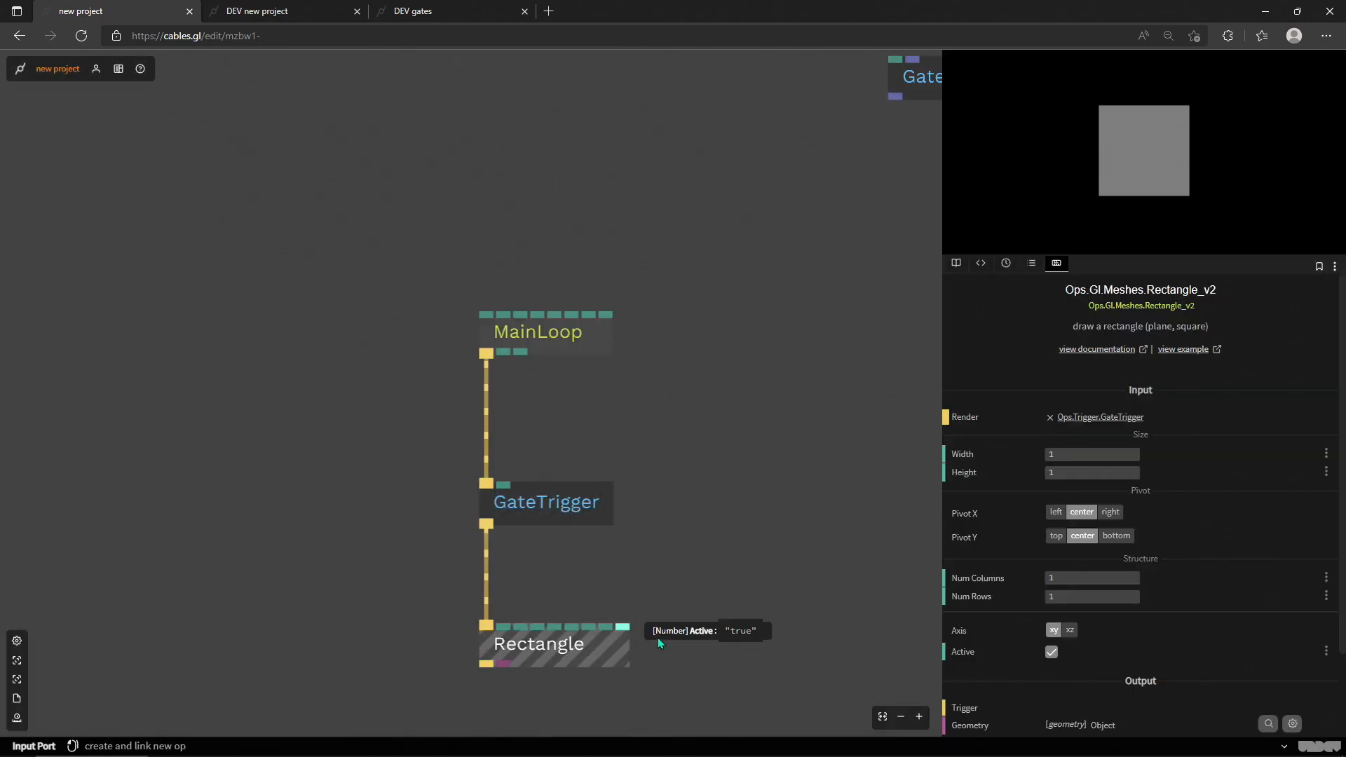
Step: Enlarge the preview canvas and shift the Rectangle op slightly further below GateTrigger
{"action": "left_click", "coordinate": [1032, 213]}
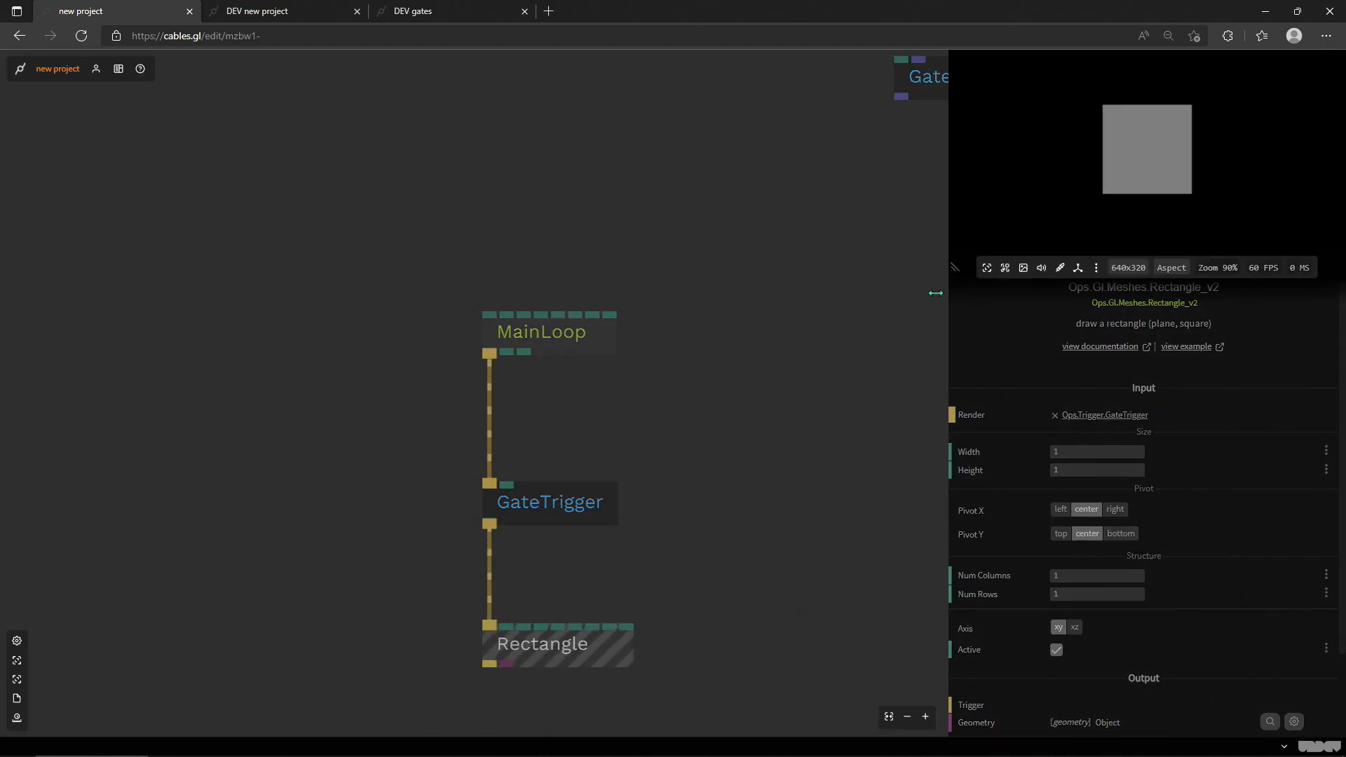
{"action": "left_click_drag", "start_coordinate": [945, 273], "coordinate": [785, 495]}
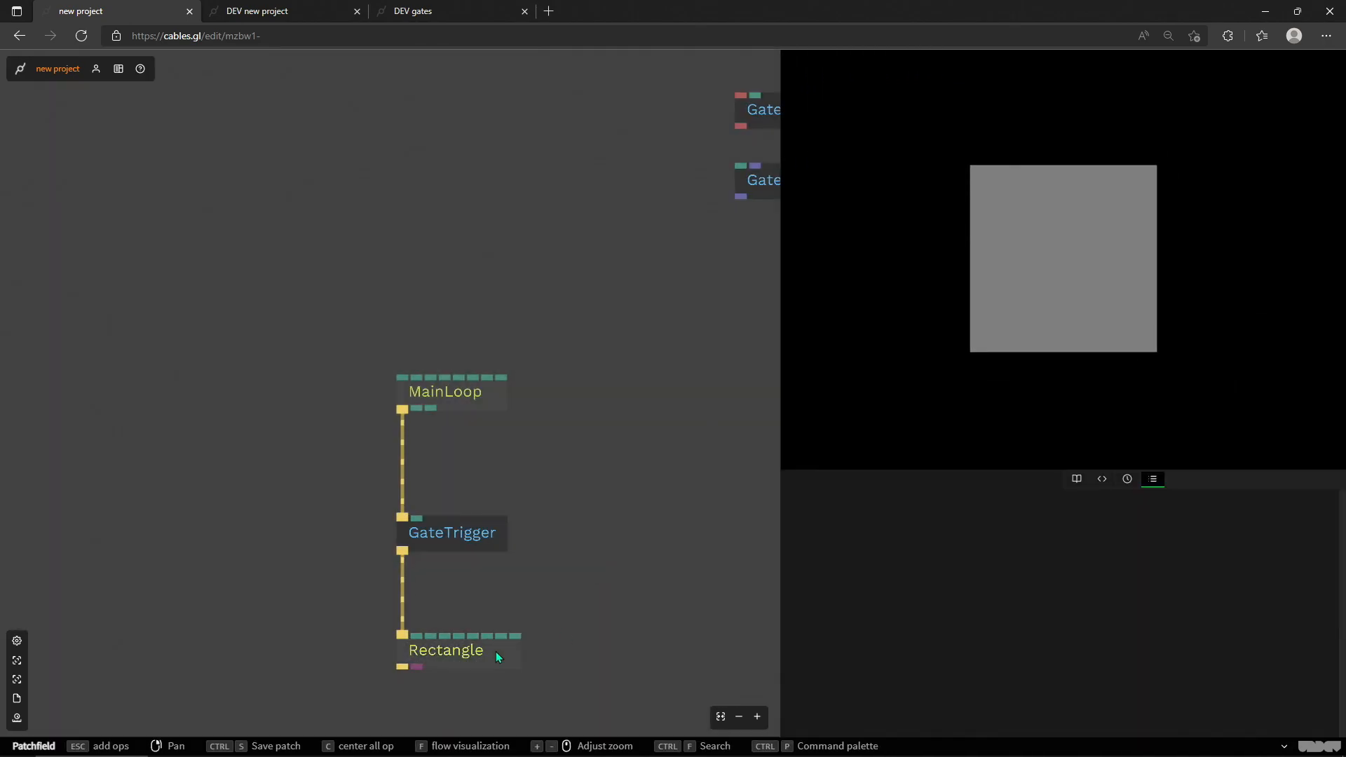
{"action": "left_click_drag", "start_coordinate": [465, 654], "coordinate": [465, 677]}
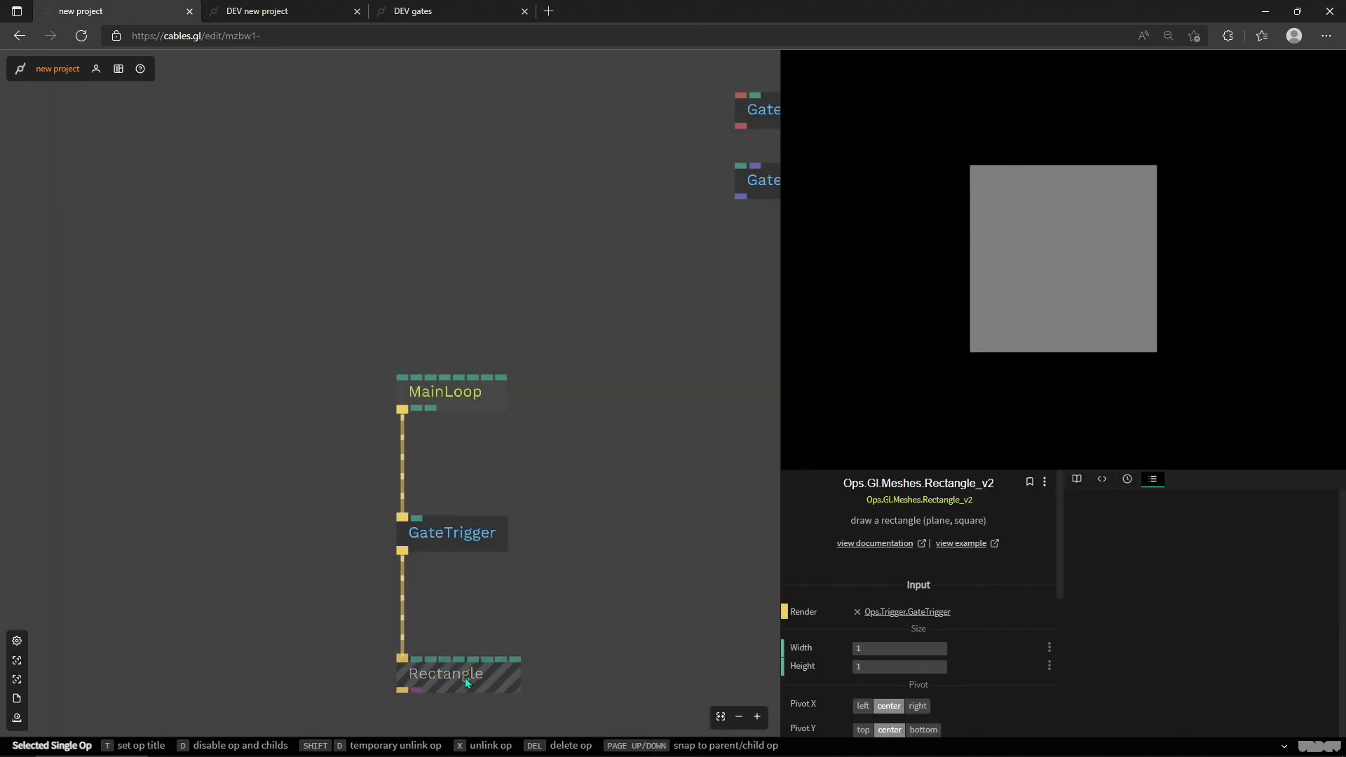
{"action": "left_click_drag", "start_coordinate": [559, 605], "coordinate": [595, 438]}
Step: Select GateTrigger and cycle through the flow visualization modes, returning to the animated cables
{"action": "left_click", "coordinate": [480, 370]}
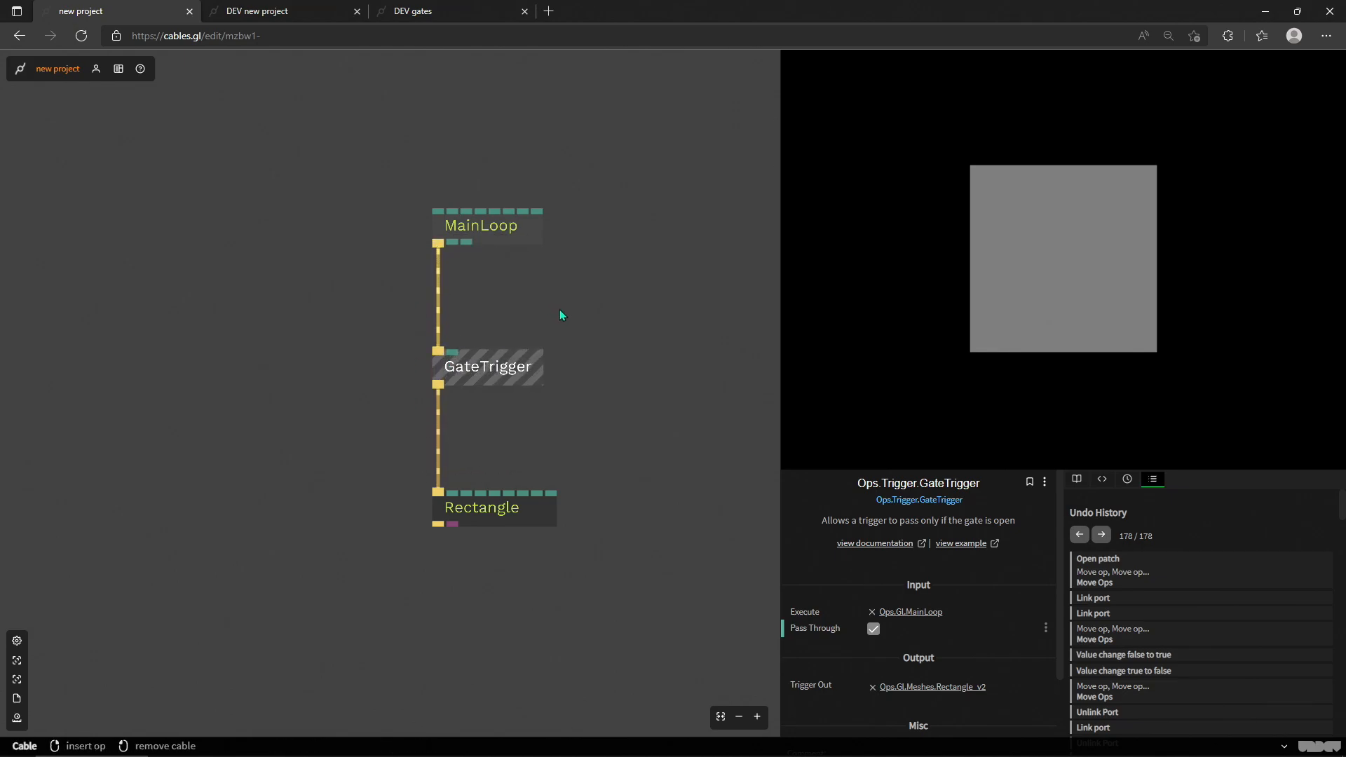
{"action": "key", "text": "f"}
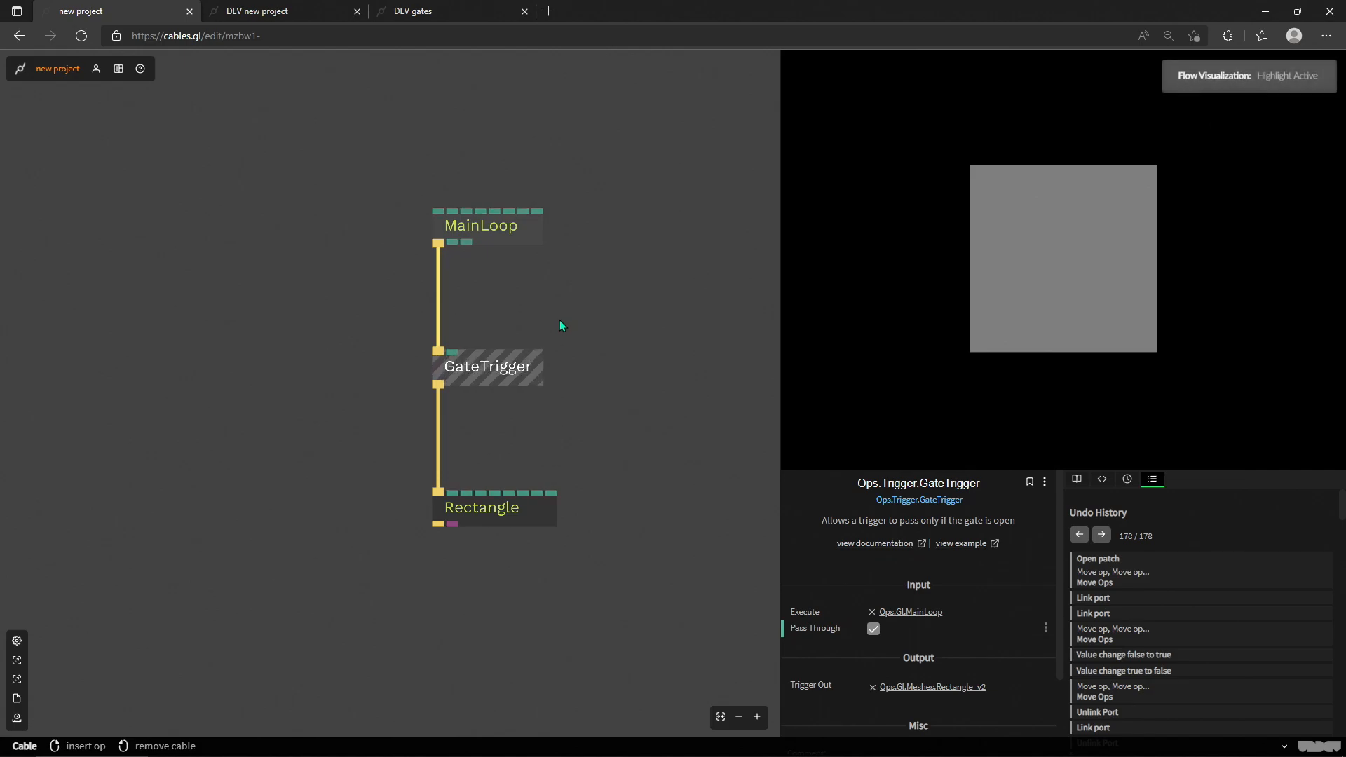
{"action": "key", "text": "f"}
{"action": "key", "text": "f"}
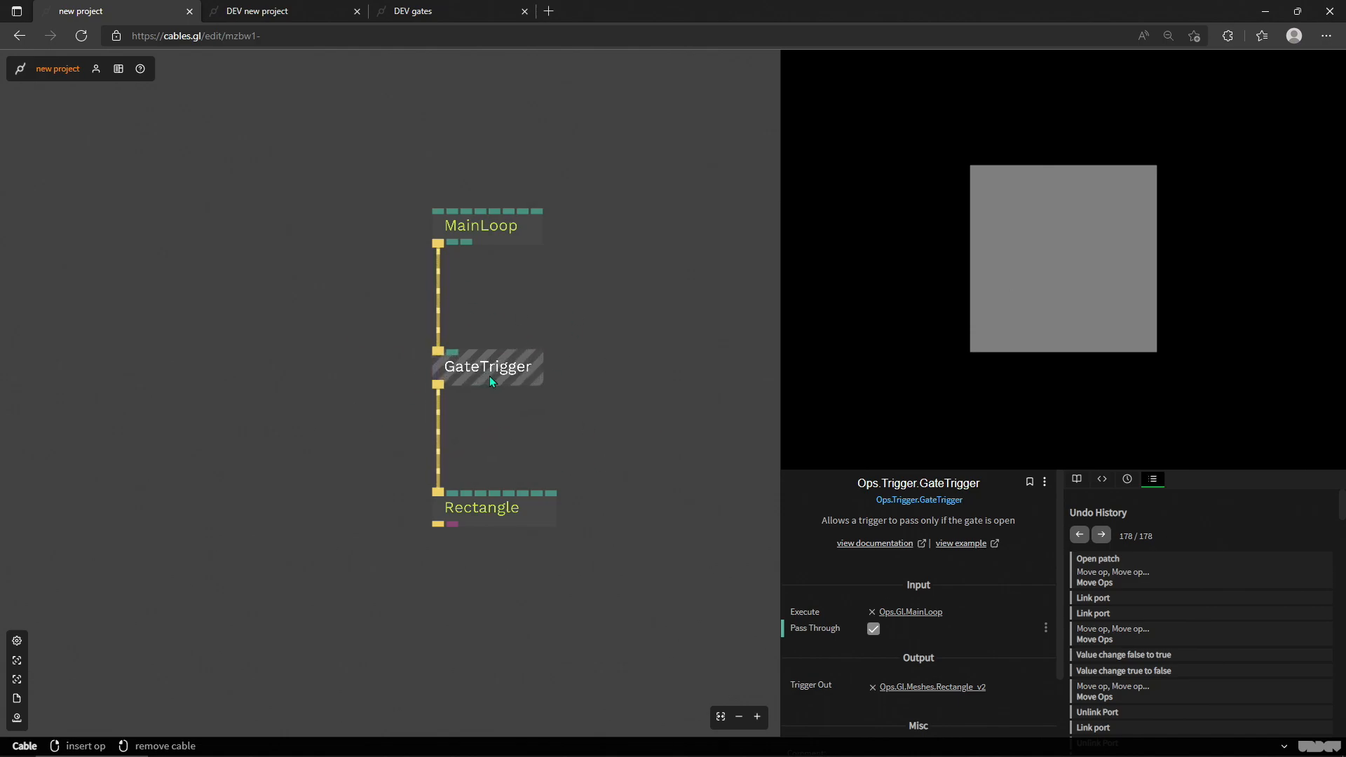
Step: Turn off GateTrigger's Pass Through, then offset Rectangle sideways from it and lower GateTrigger slightly
{"action": "left_click", "coordinate": [873, 636]}
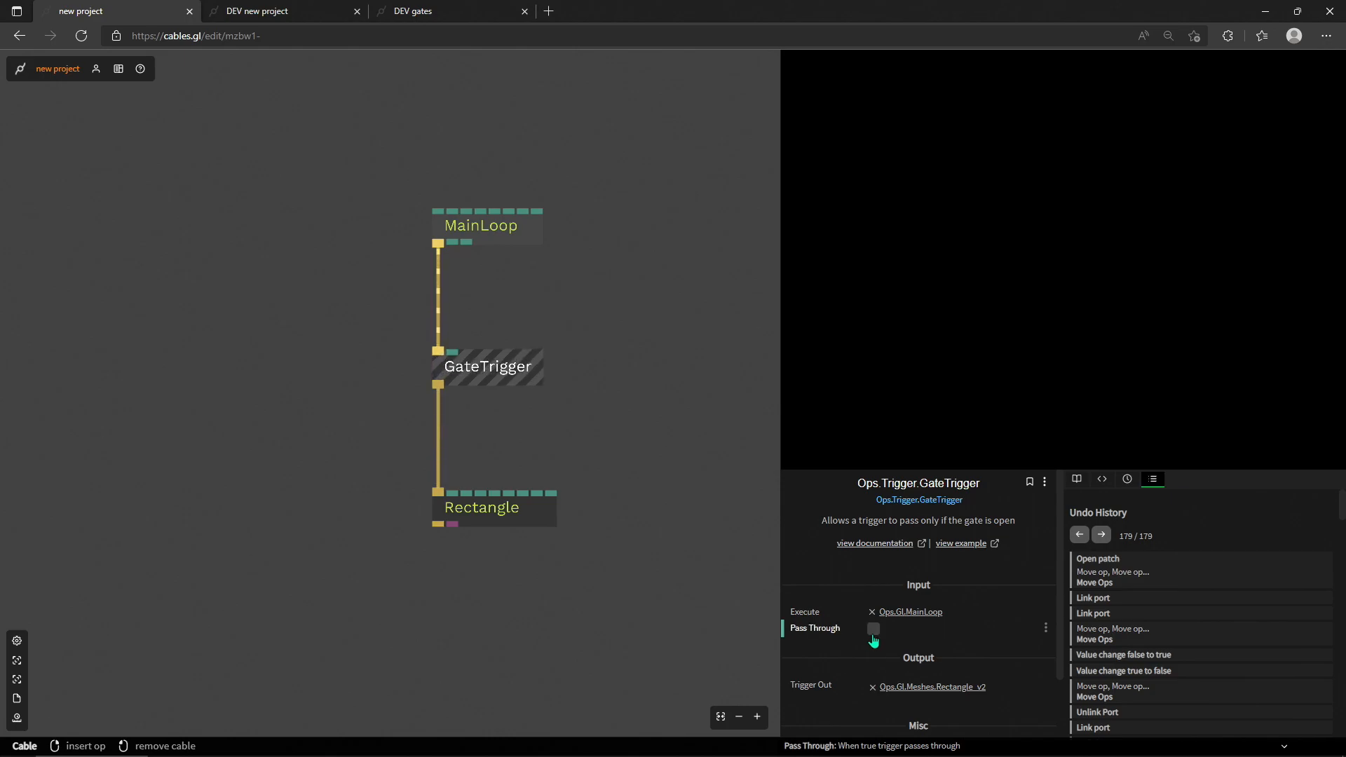
{"action": "left_click", "coordinate": [516, 525]}
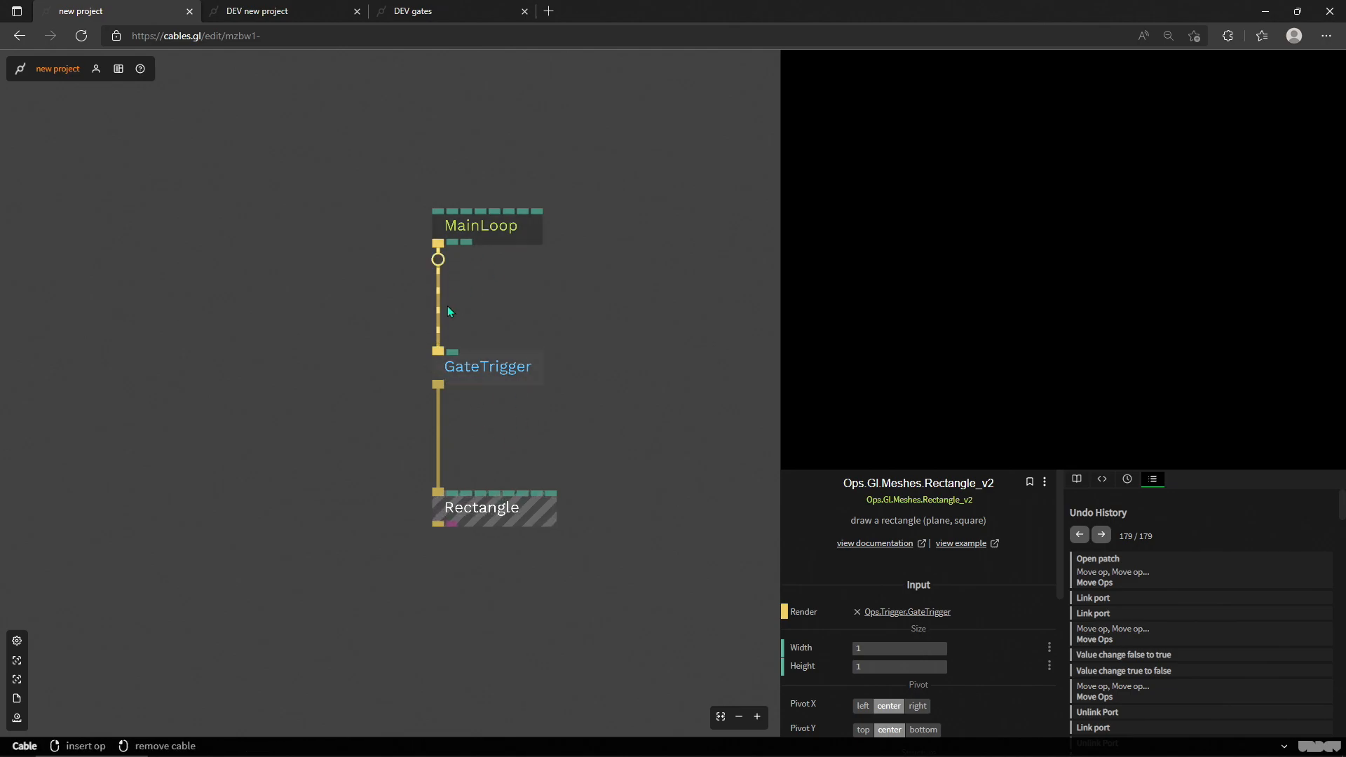
{"action": "left_click_drag", "start_coordinate": [504, 502], "coordinate": [364, 527]}
{"action": "left_click_drag", "start_coordinate": [523, 384], "coordinate": [483, 397]}
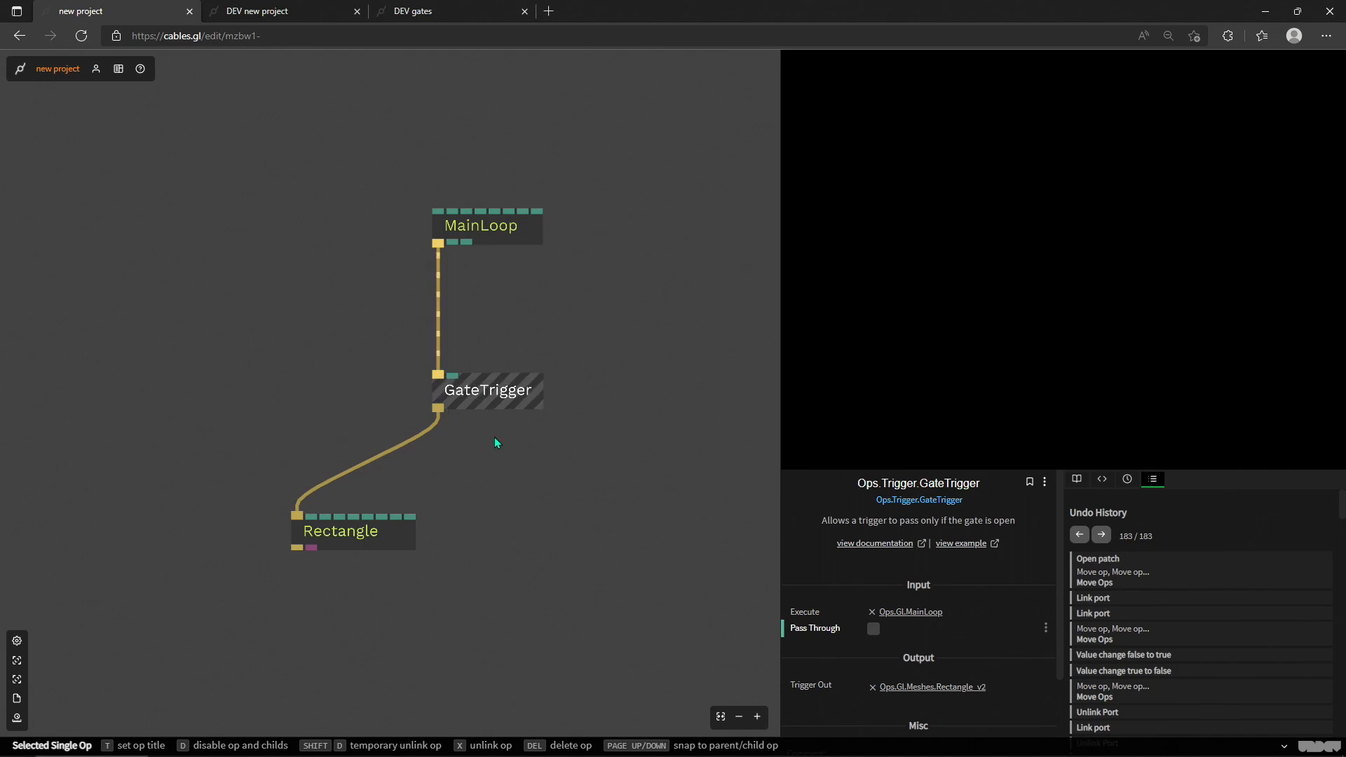
Step: Select the GateNumber op and place it in the free space below GateArray
{"action": "scroll", "coordinate": [549, 422], "scroll_direction": "down", "scroll_amount": 3}
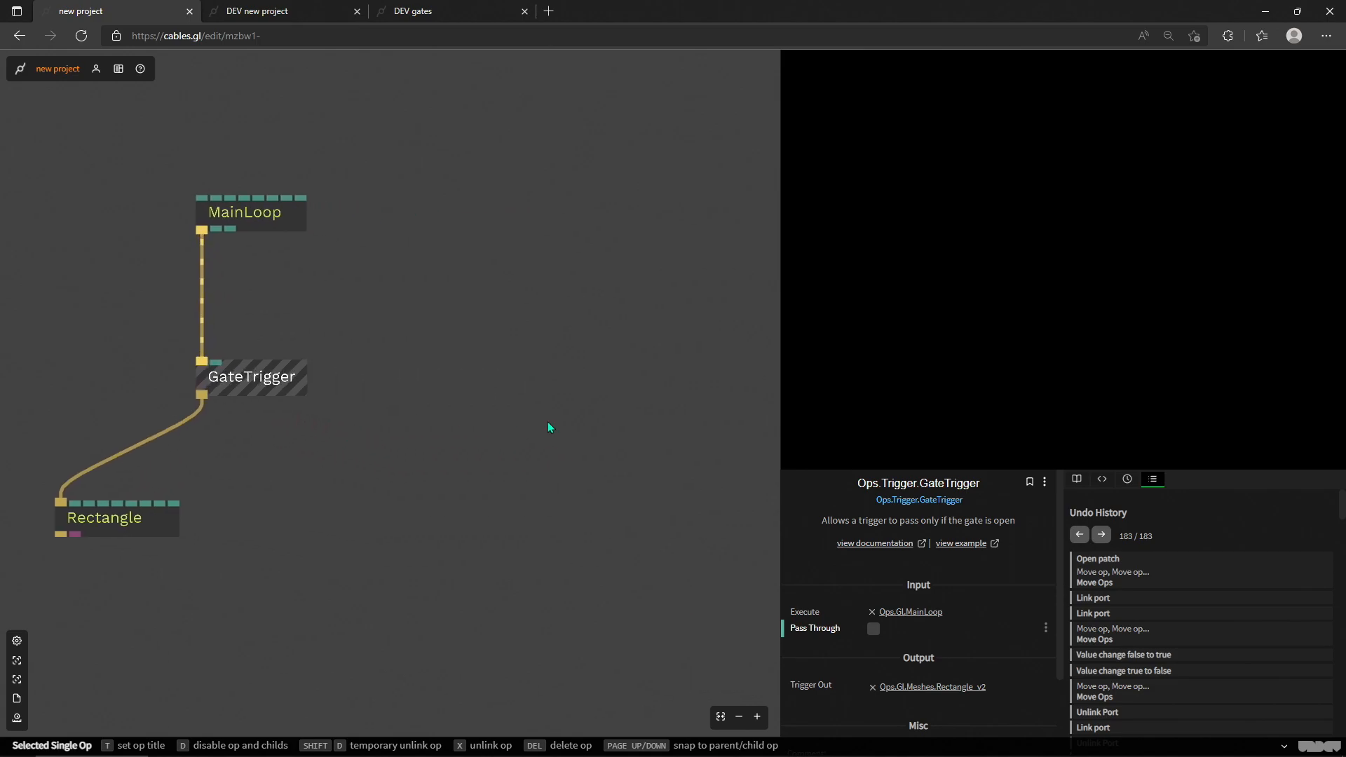
{"action": "left_click_drag", "start_coordinate": [583, 382], "coordinate": [566, 466]}
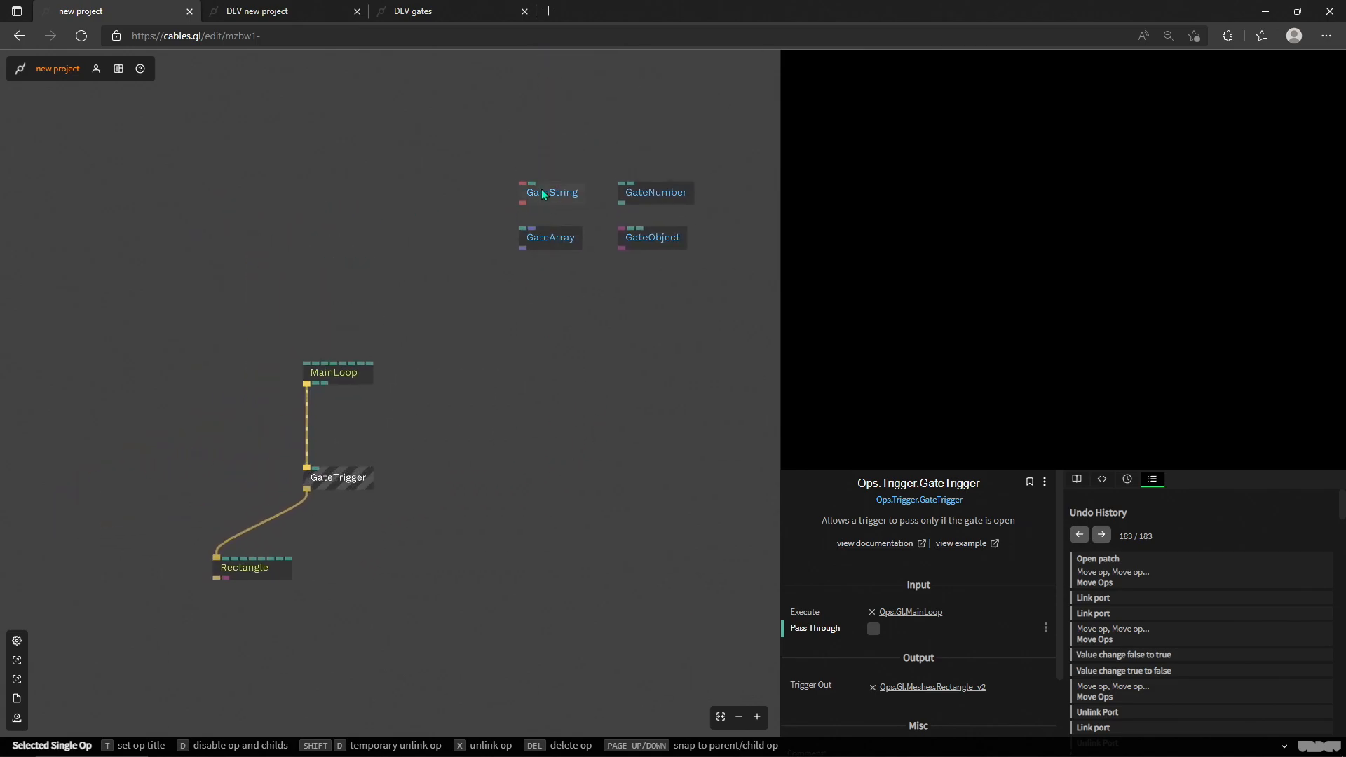
{"action": "scroll", "coordinate": [632, 209], "scroll_direction": "up", "scroll_amount": 3}
{"action": "left_click", "coordinate": [662, 183]}
{"action": "left_click", "coordinate": [888, 630]}
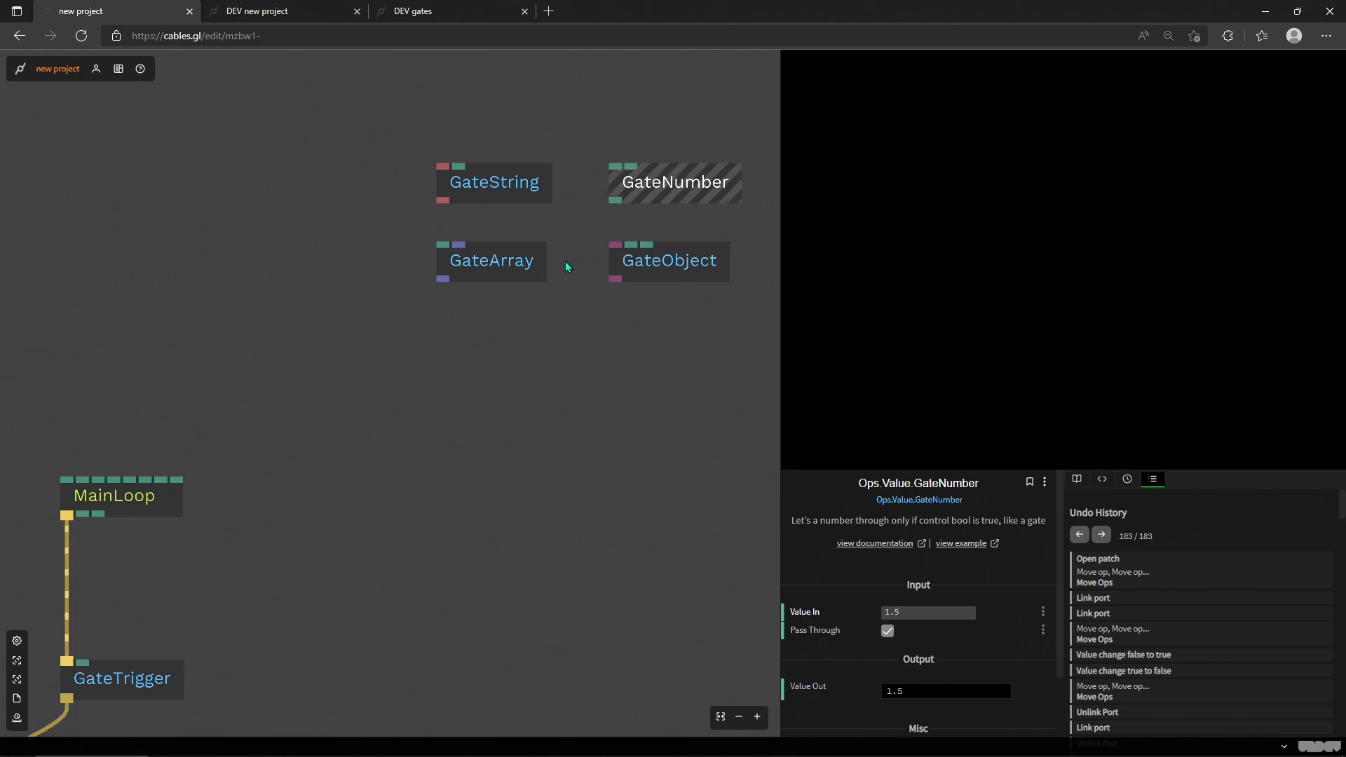
{"action": "left_click_drag", "start_coordinate": [654, 201], "coordinate": [575, 408]}
Step: Add a VizGraph op linked to GateNumber's output
{"action": "left_click_drag", "start_coordinate": [529, 462], "coordinate": [445, 575]}
{"action": "type", "text": "vizgr"}
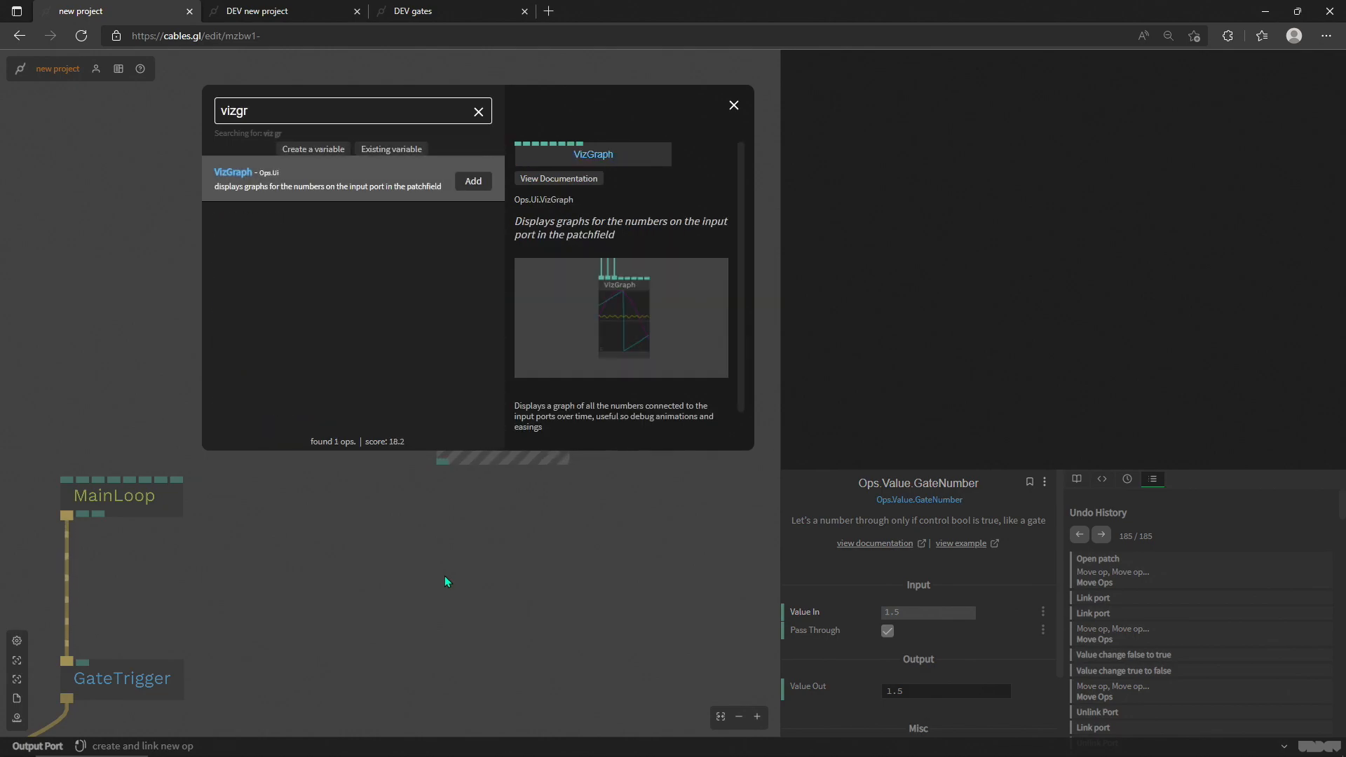
{"action": "key", "text": "Return"}
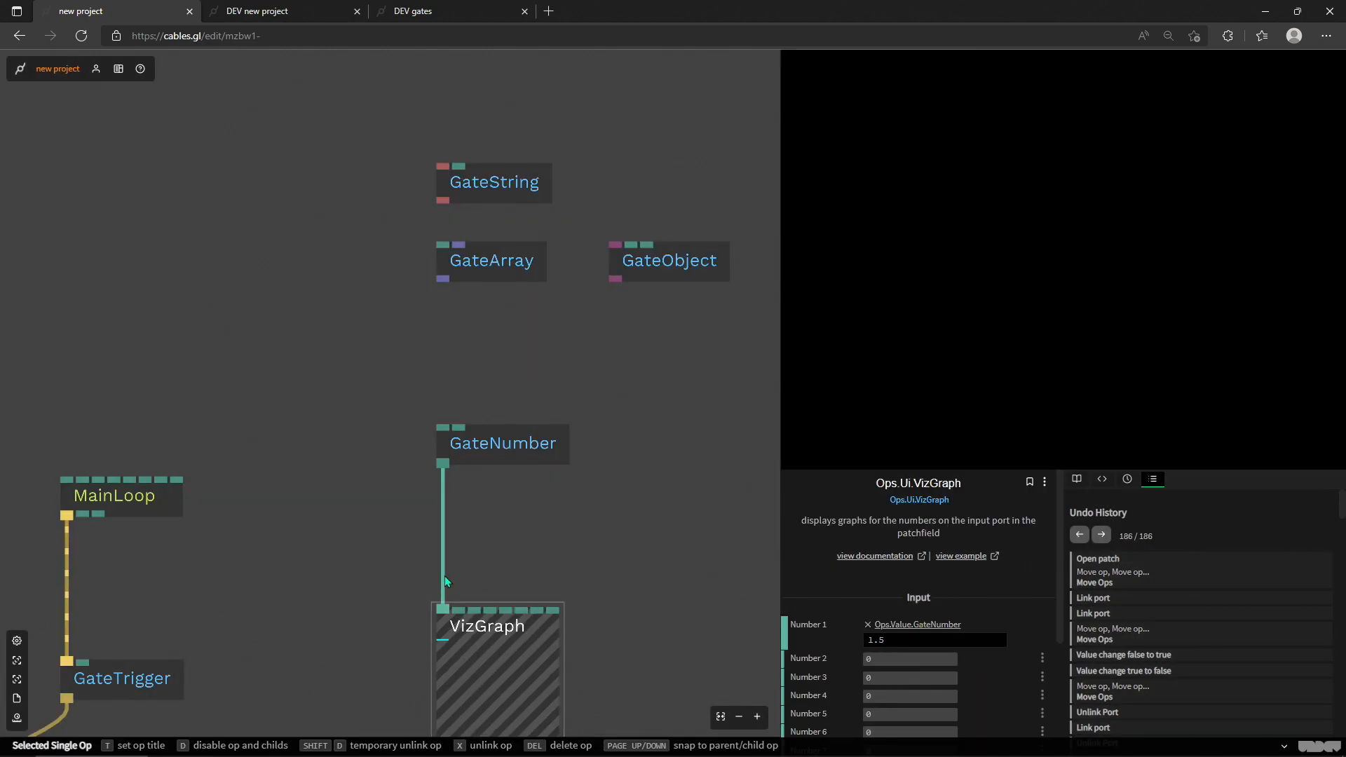
{"action": "left_click_drag", "start_coordinate": [661, 544], "coordinate": [688, 393]}
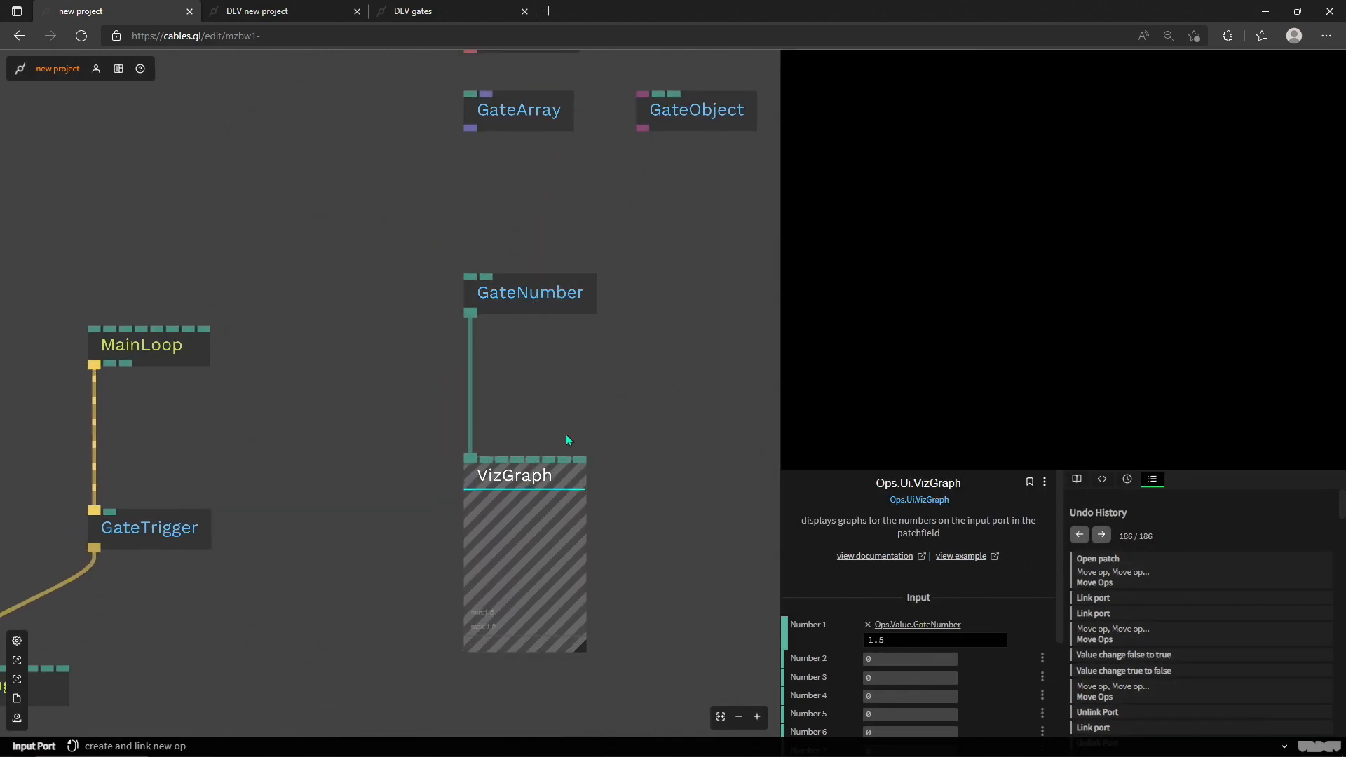
Step: Vary GateNumber's Value In to test the graph, ending at 1.47
{"action": "left_click", "coordinate": [551, 344]}
{"action": "left_click", "coordinate": [543, 293]}
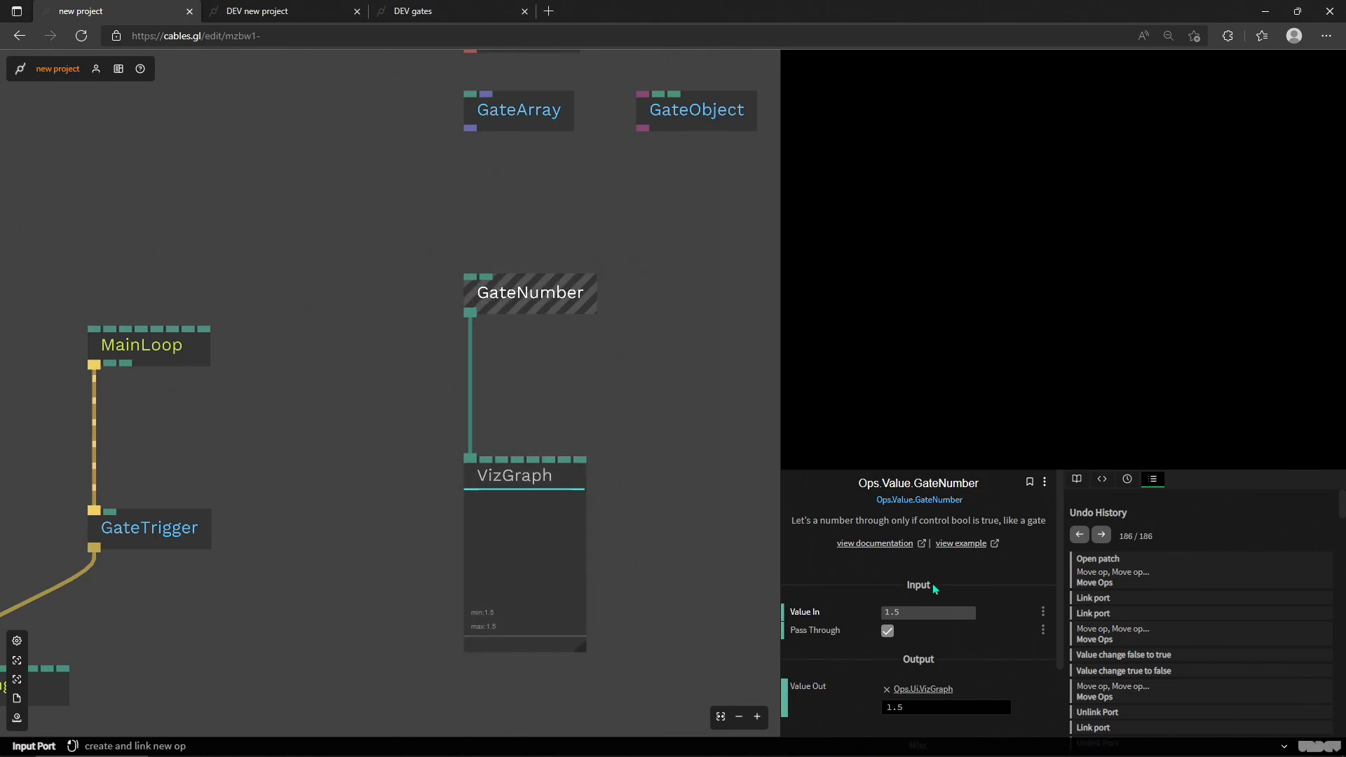
{"action": "mouse_move", "coordinate": [918, 612]}
{"action": "left_mouse_down"}
{"action": "mouse_move", "coordinate": [954, 612]}
{"action": "mouse_move", "coordinate": [890, 612]}
{"action": "mouse_move", "coordinate": [940, 612]}
{"action": "mouse_move", "coordinate": [904, 612]}
{"action": "mouse_move", "coordinate": [926, 612]}
{"action": "left_mouse_up"}
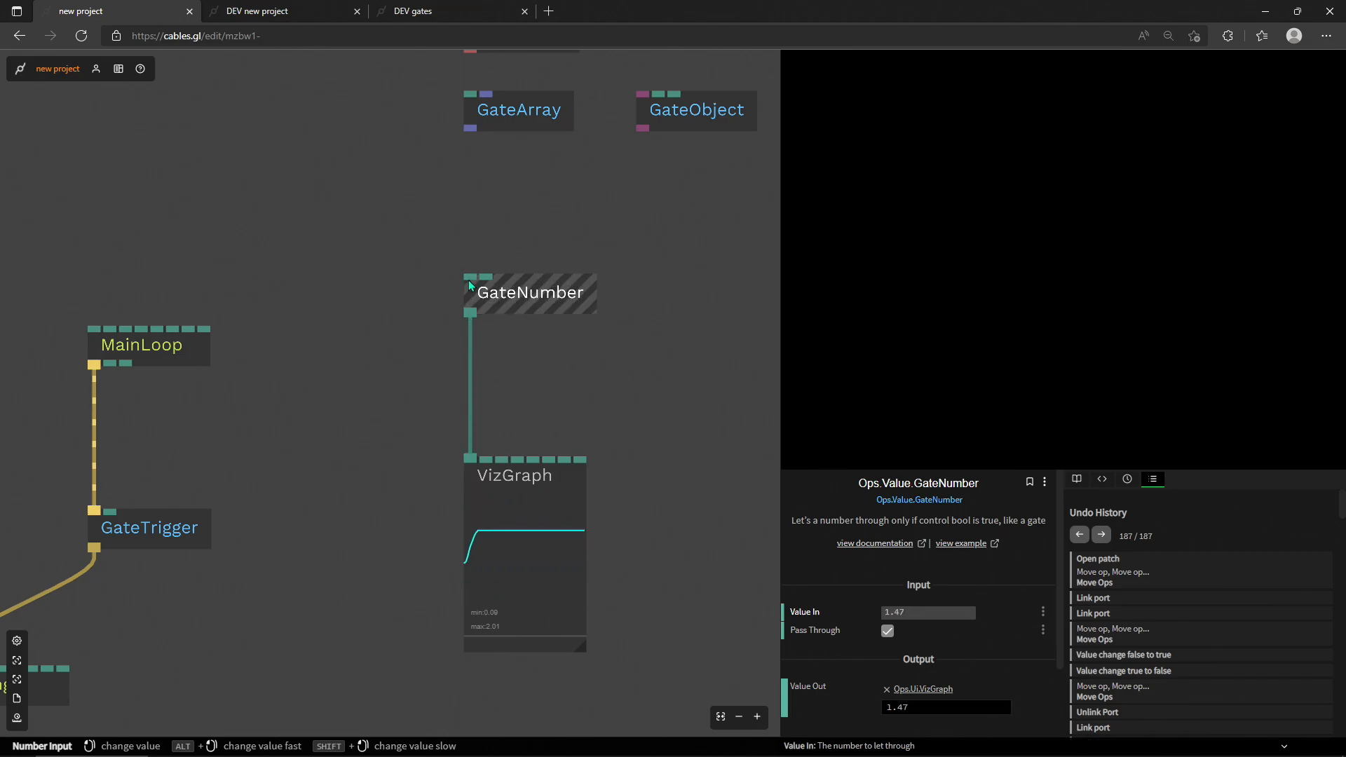
Step: Add a SineAnim op feeding GateNumber's Value In and link its Exe input to MainLoop's trigger
{"action": "left_click_drag", "start_coordinate": [435, 262], "coordinate": [386, 230]}
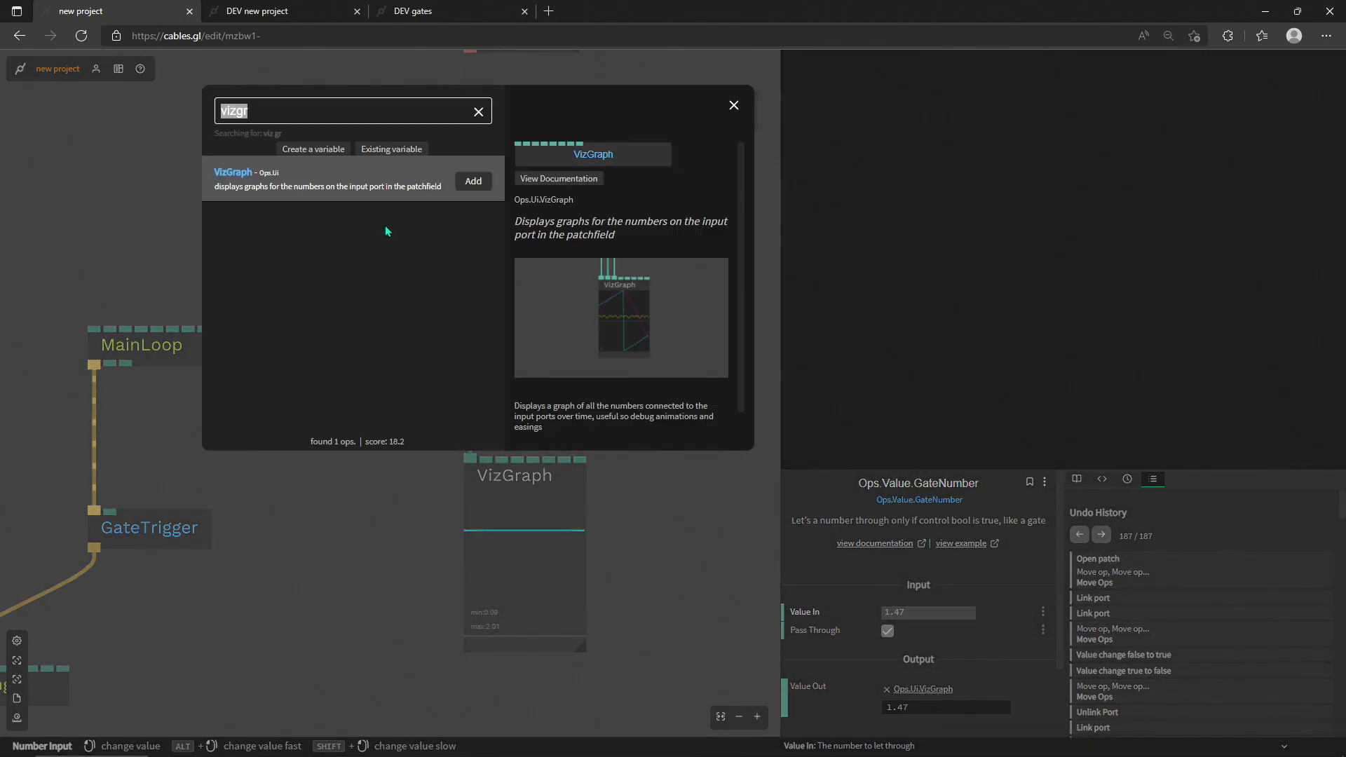
{"action": "type", "text": "sineanim"}
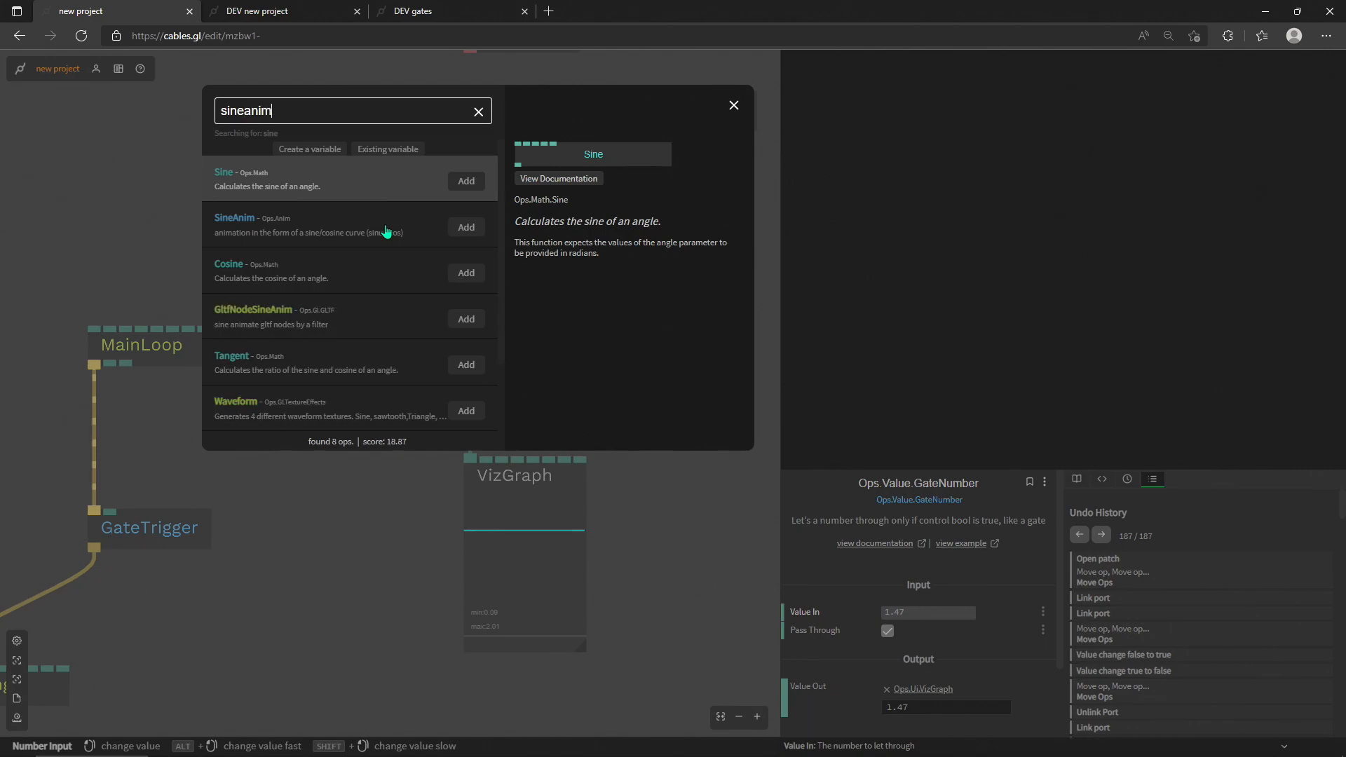
{"action": "key", "text": "Return"}
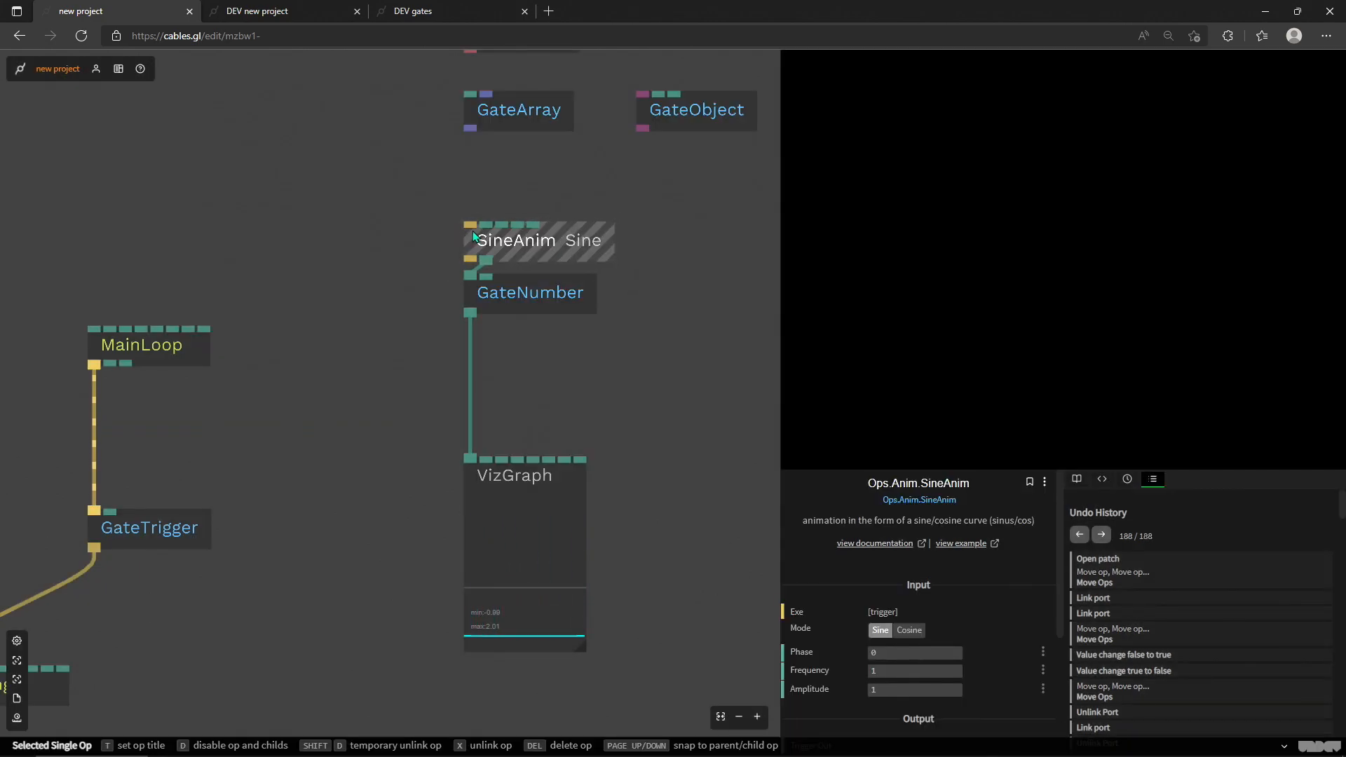
{"action": "left_click_drag", "start_coordinate": [470, 225], "coordinate": [94, 367]}
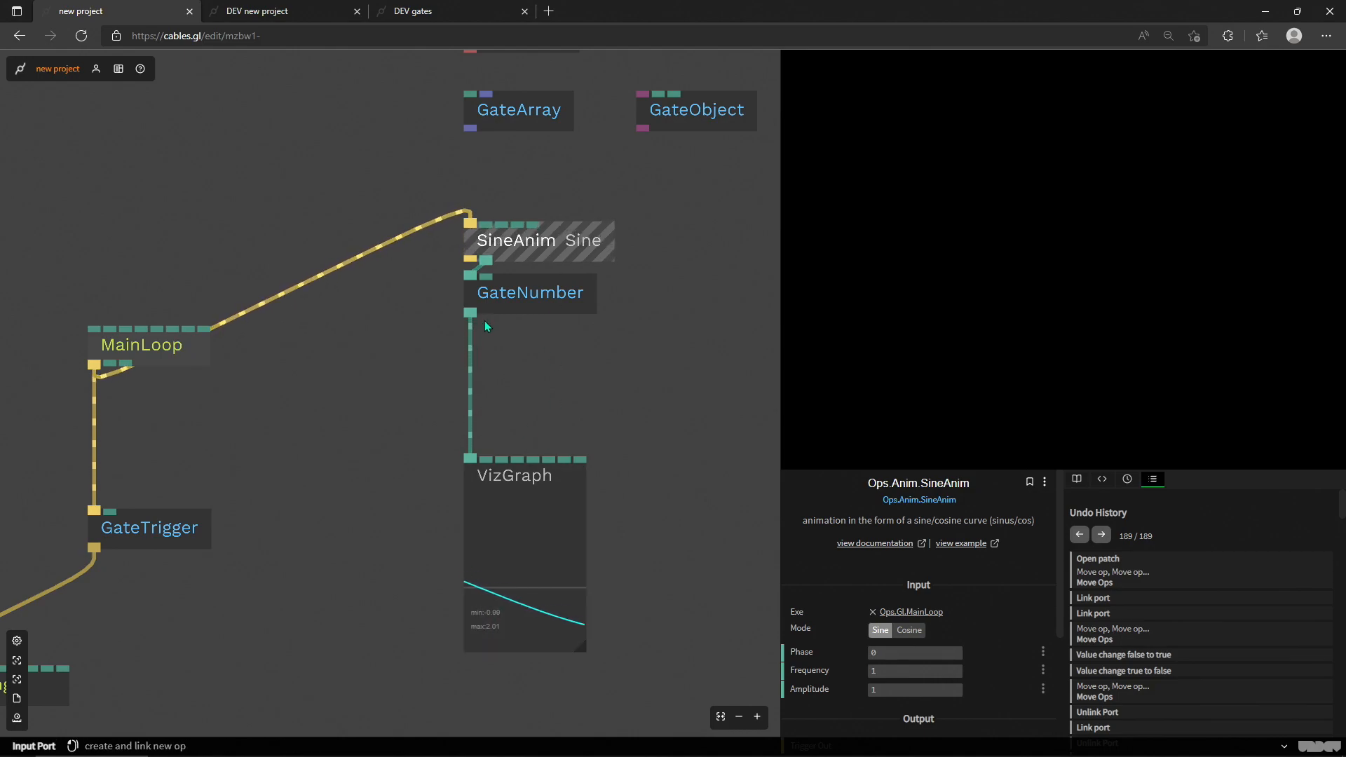
Step: Place GateNumber midway between SineAnim and VizGraph and turn off its Pass Through
{"action": "left_click_drag", "start_coordinate": [524, 293], "coordinate": [531, 343]}
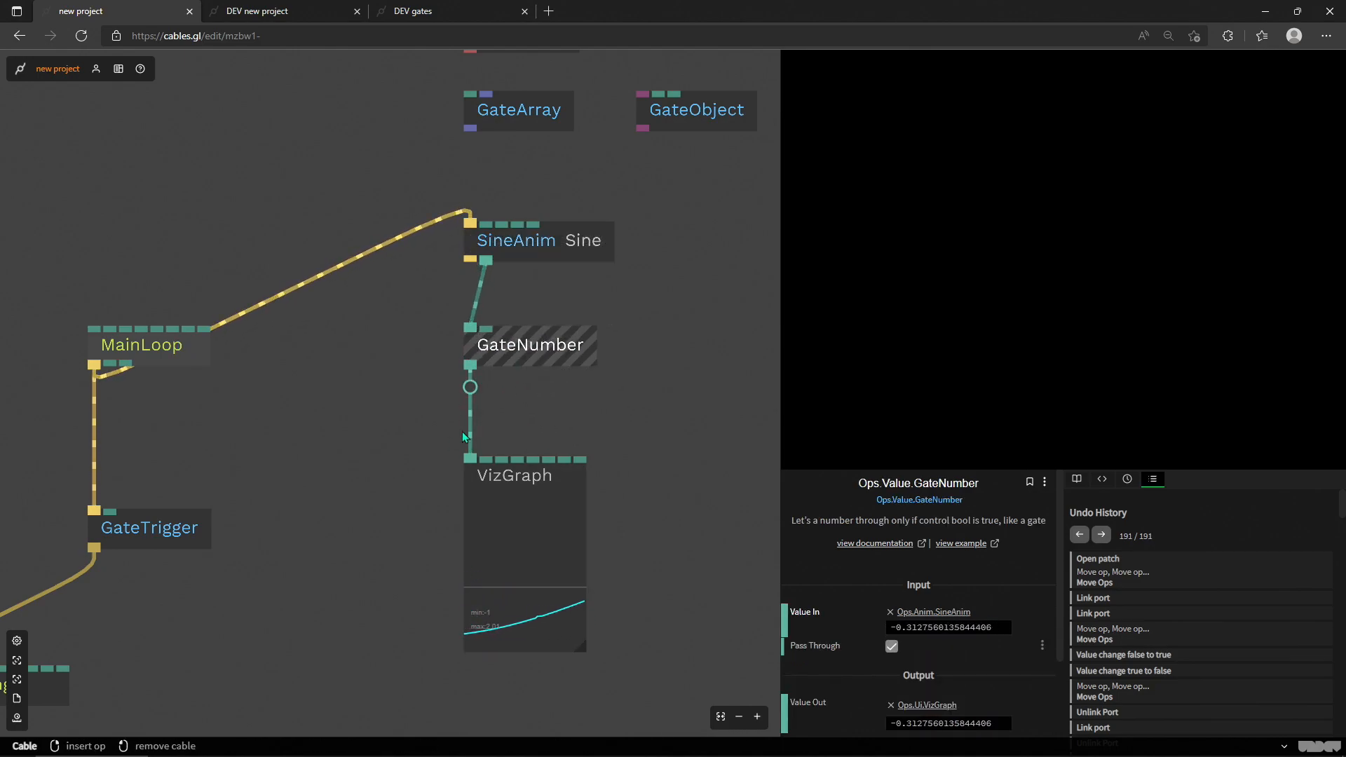
{"action": "left_click", "coordinate": [537, 244]}
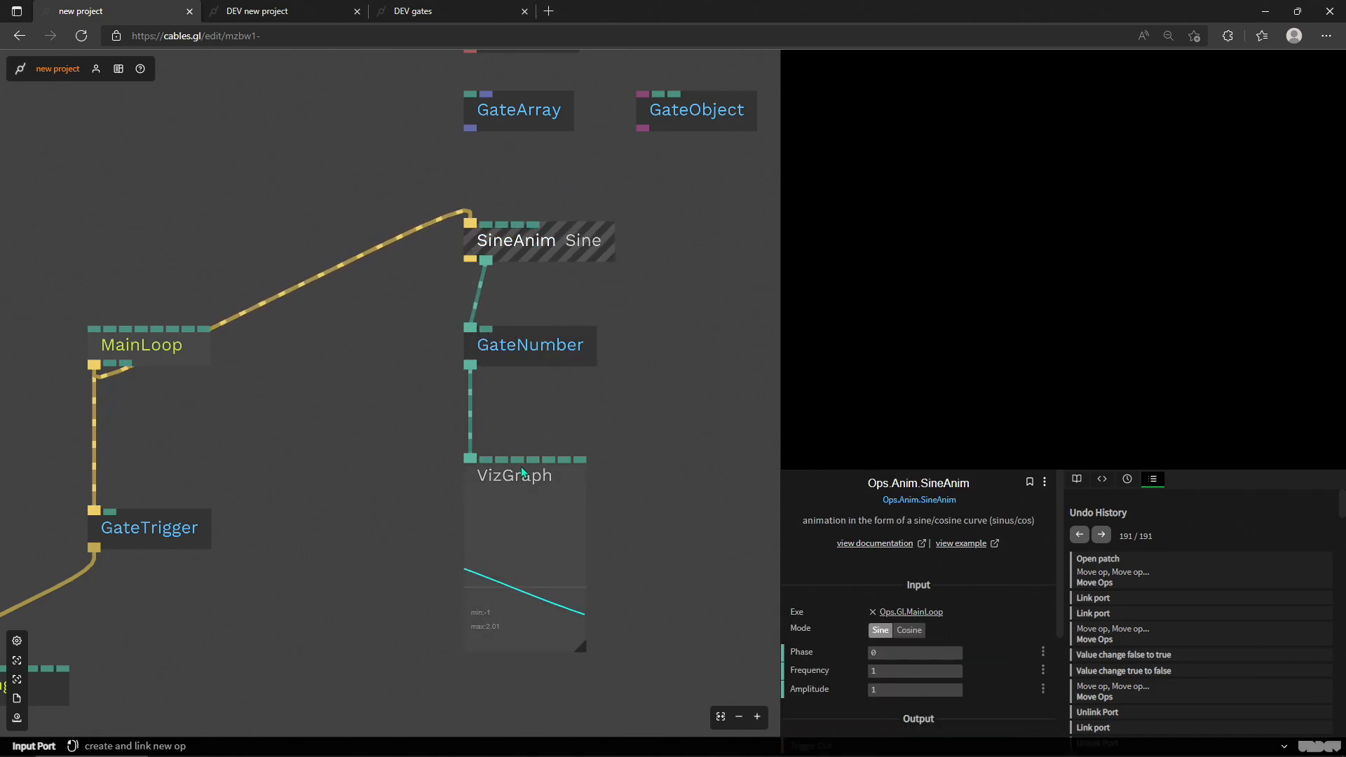
{"action": "left_click", "coordinate": [531, 347]}
{"action": "left_click", "coordinate": [891, 647]}
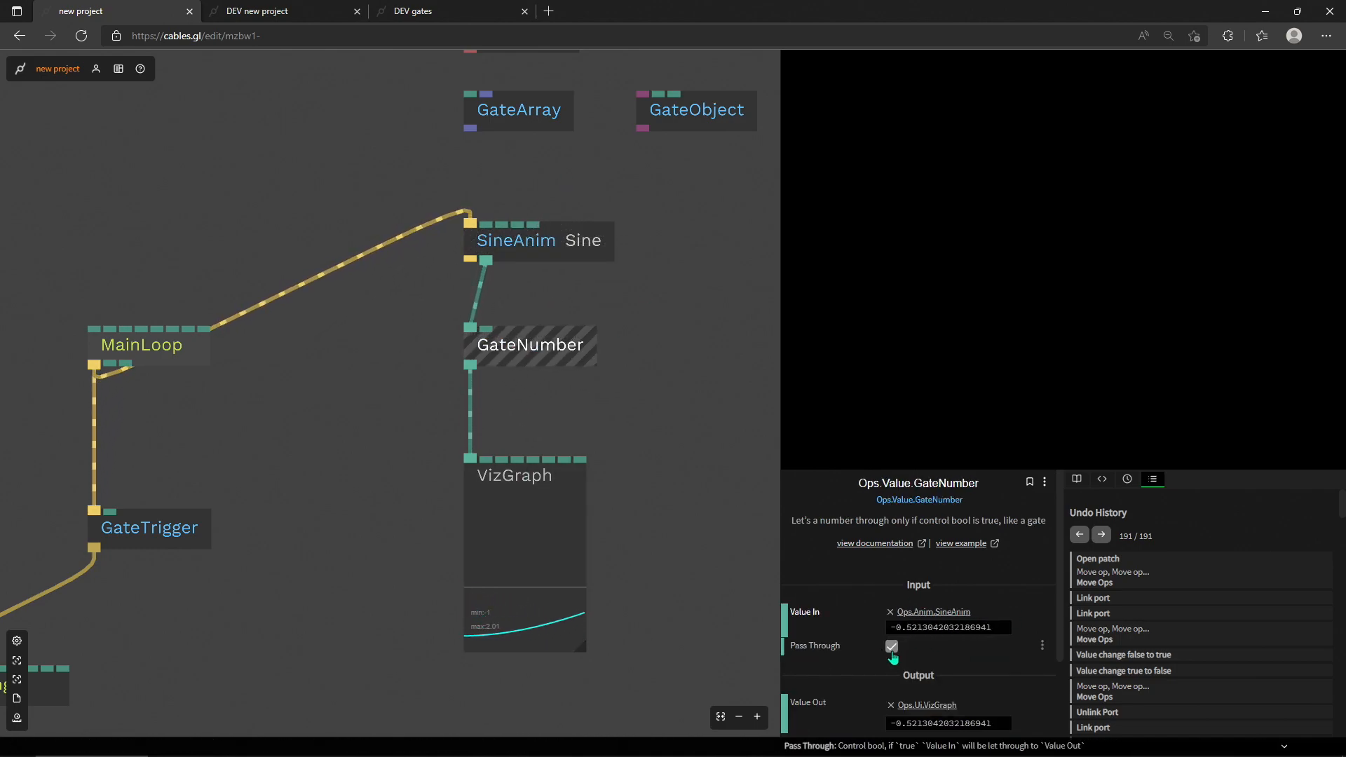
{"action": "left_click", "coordinate": [891, 647]}
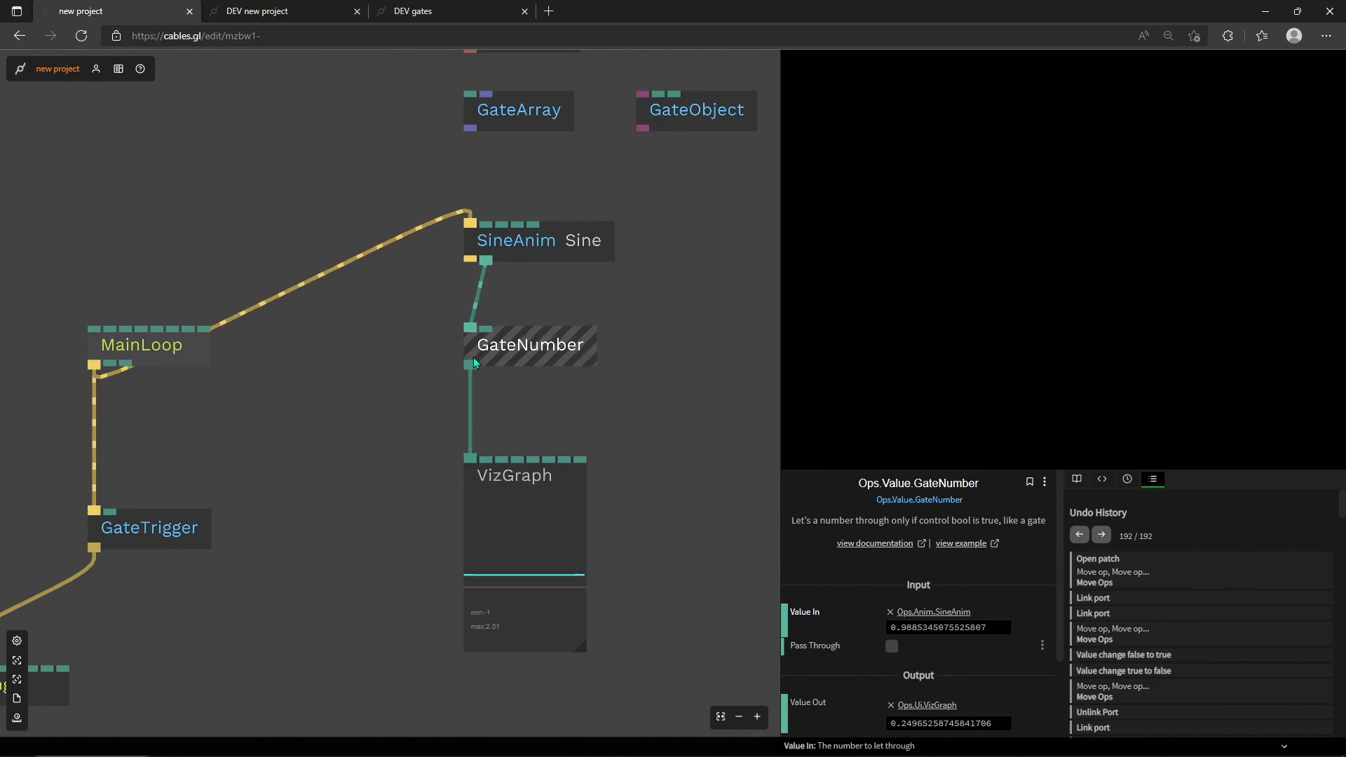
Step: Line GateNumber up beneath SineAnim's result output and bring SineAnim slightly closer to it
{"action": "left_click_drag", "start_coordinate": [305, 461], "coordinate": [331, 530]}
{"action": "scroll", "coordinate": [441, 354], "scroll_direction": "down", "scroll_amount": 1}
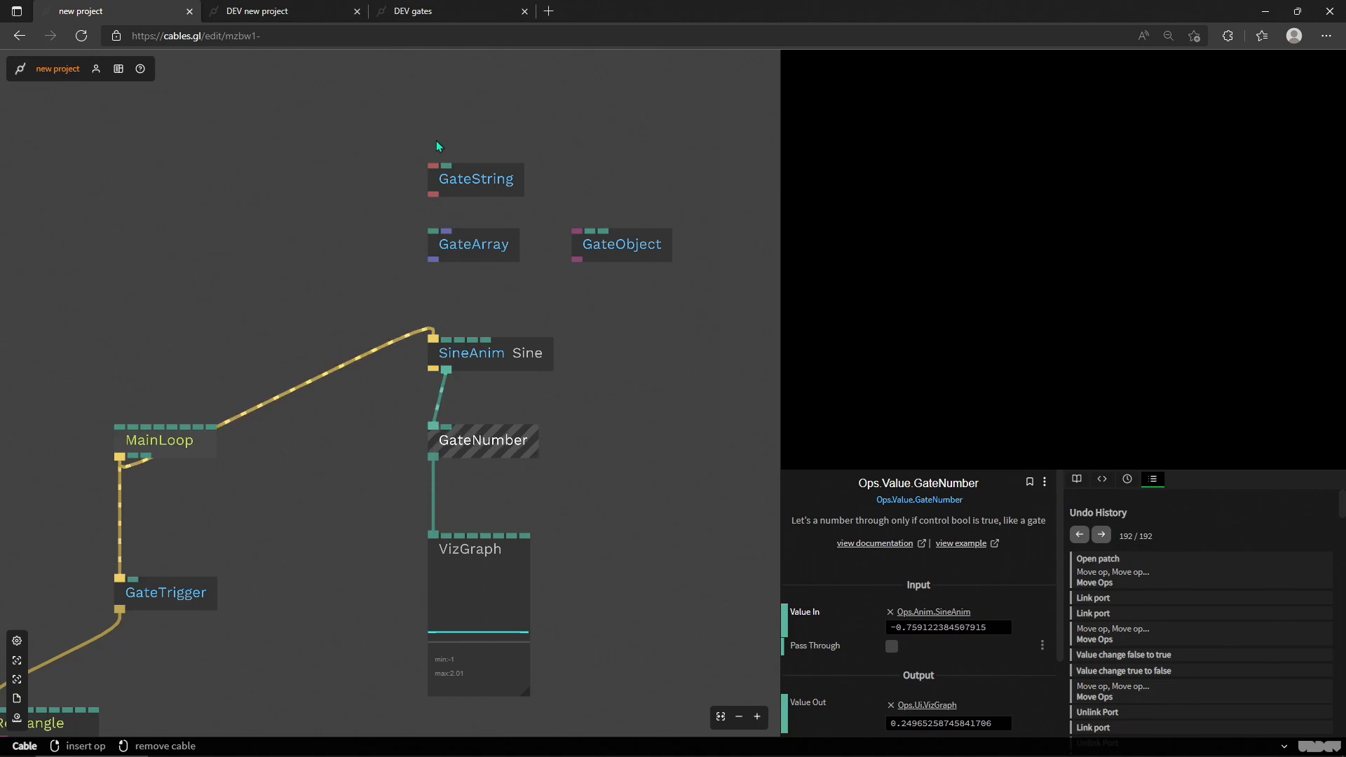
{"action": "left_click_drag", "start_coordinate": [497, 454], "coordinate": [510, 453]}
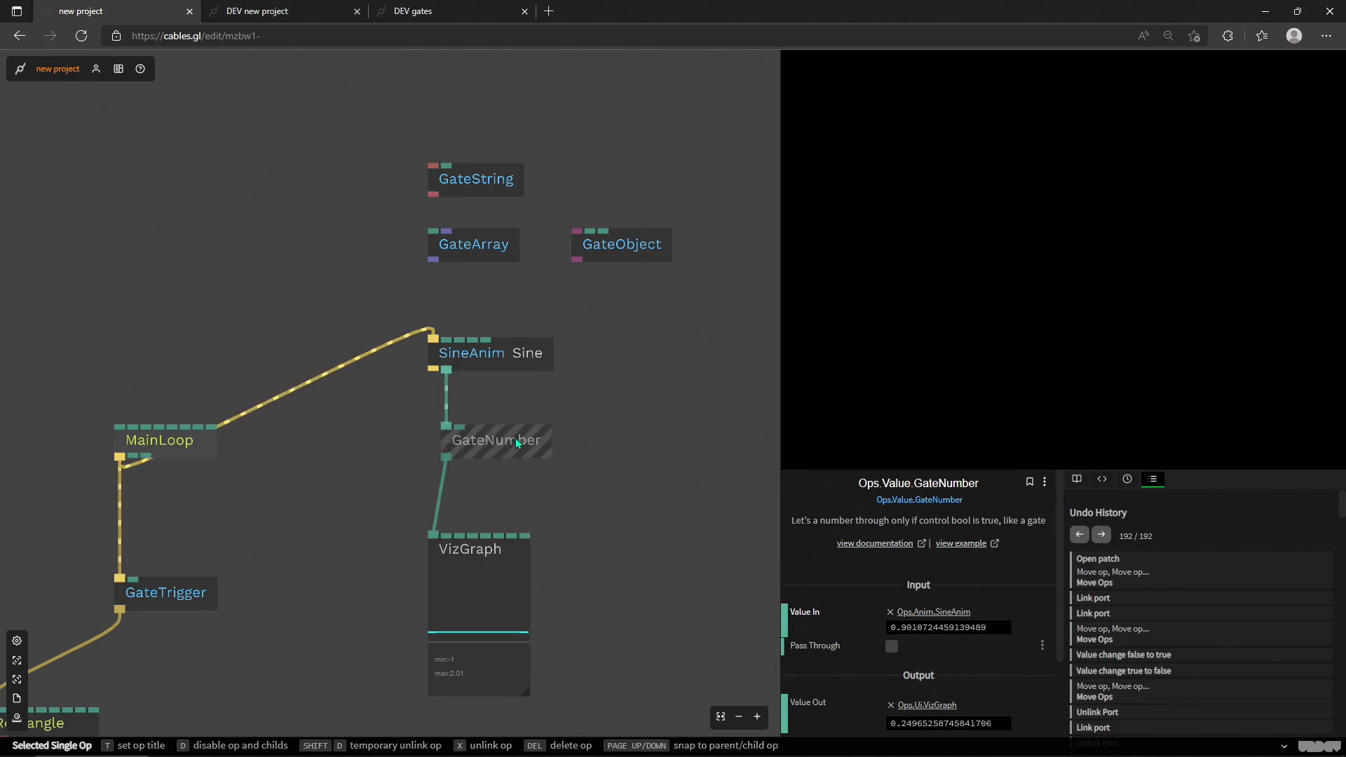
{"action": "left_click_drag", "start_coordinate": [505, 358], "coordinate": [505, 380]}
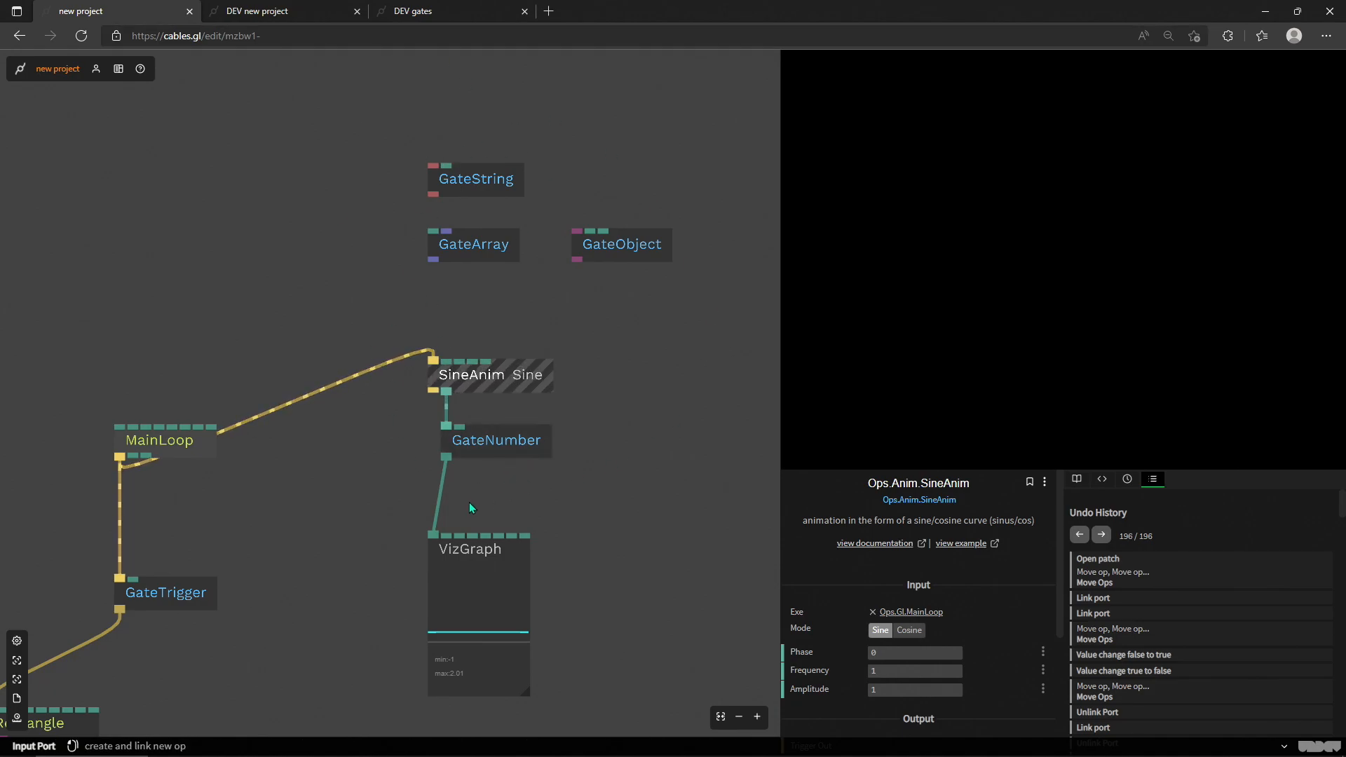
Step: Examine the parameters of GateTrigger and GateNumber to compare how each one's Pass Through gates its input
{"action": "scroll", "coordinate": [469, 502], "scroll_direction": "up", "scroll_amount": 2}
{"action": "left_click_drag", "start_coordinate": [271, 490], "coordinate": [574, 295]}
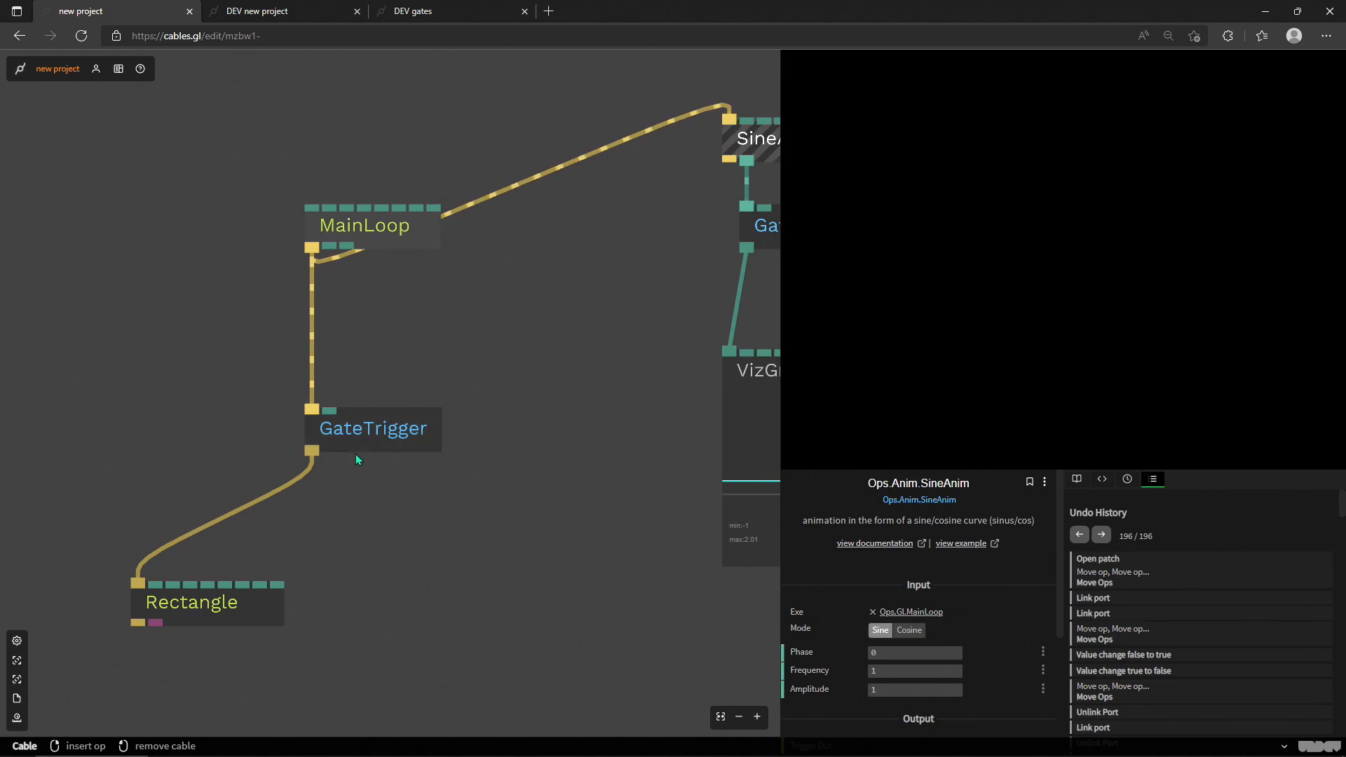
{"action": "left_click", "coordinate": [356, 452]}
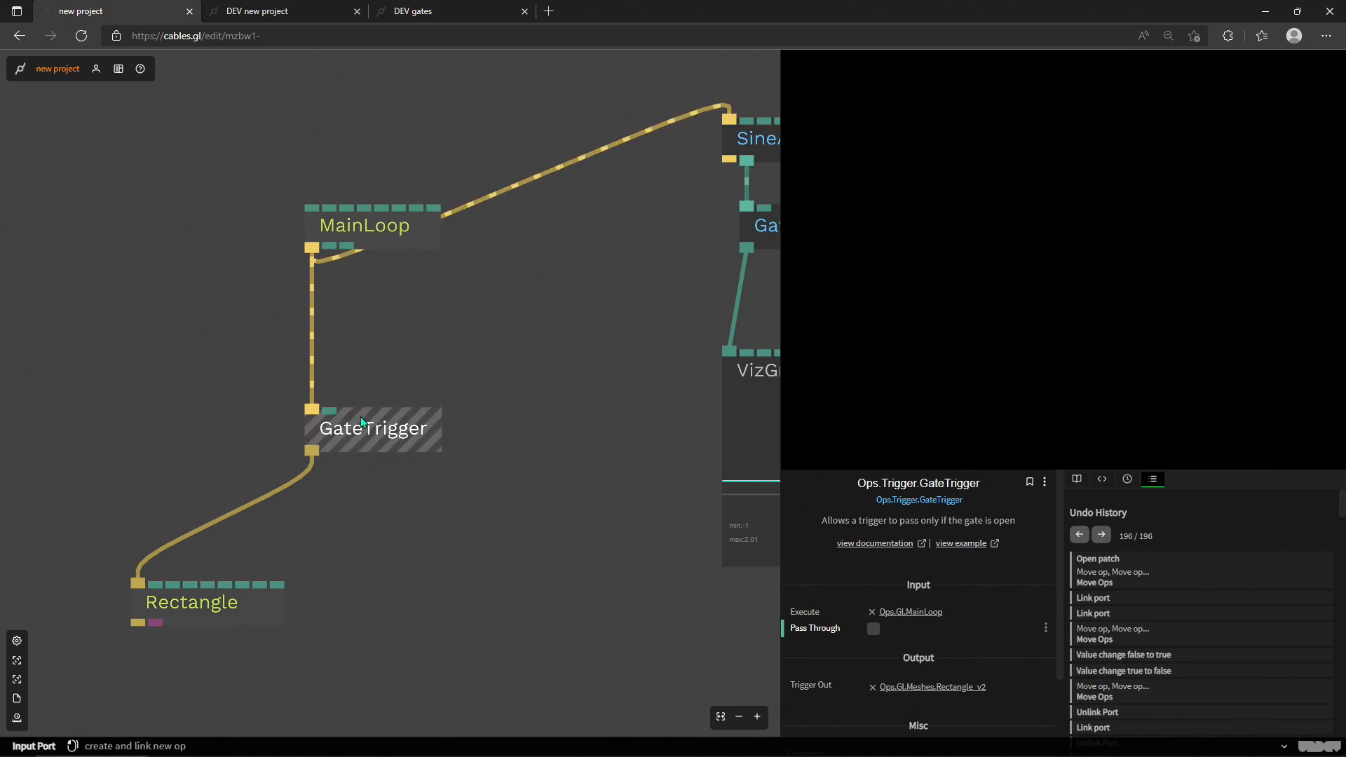
{"action": "left_click_drag", "start_coordinate": [741, 276], "coordinate": [440, 416]}
{"action": "left_click_drag", "start_coordinate": [631, 348], "coordinate": [481, 472]}
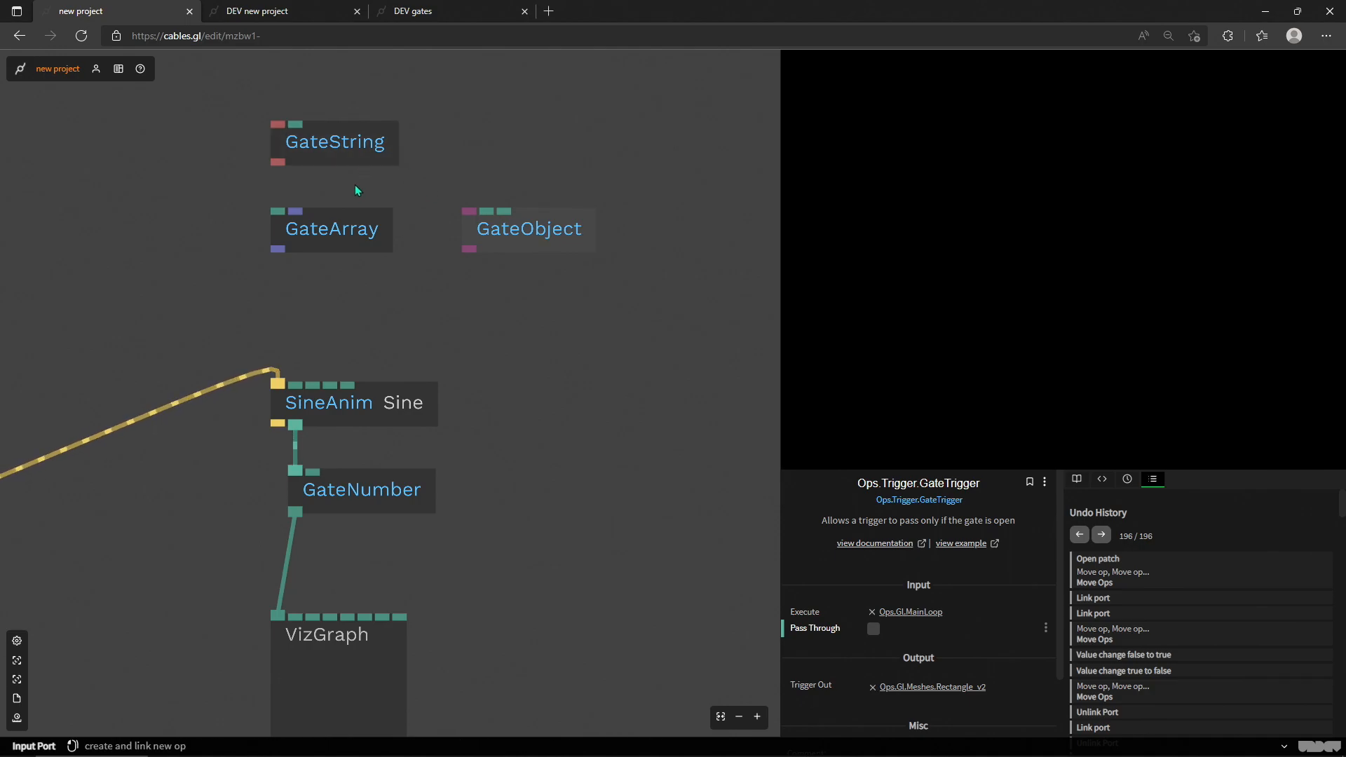
{"action": "left_click", "coordinate": [359, 504]}
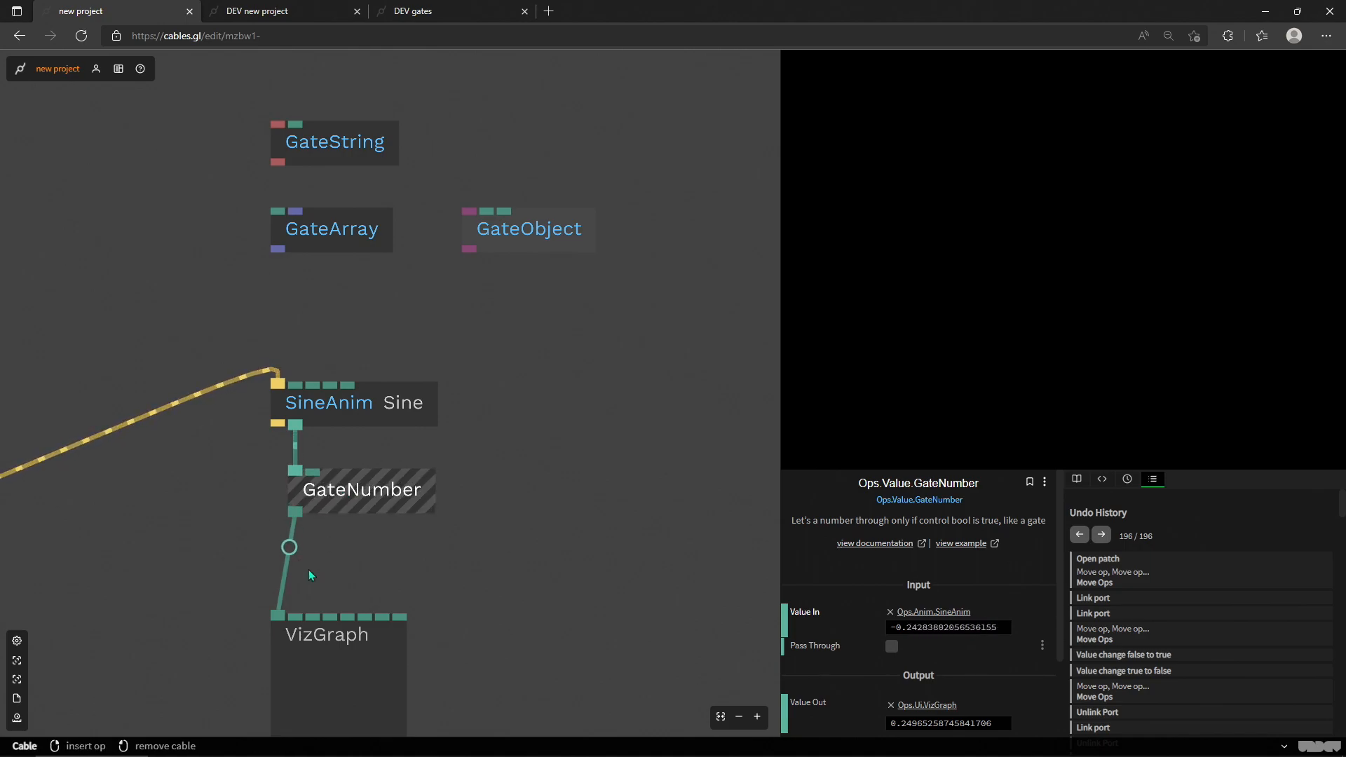
{"action": "left_click_drag", "start_coordinate": [418, 571], "coordinate": [496, 423]}
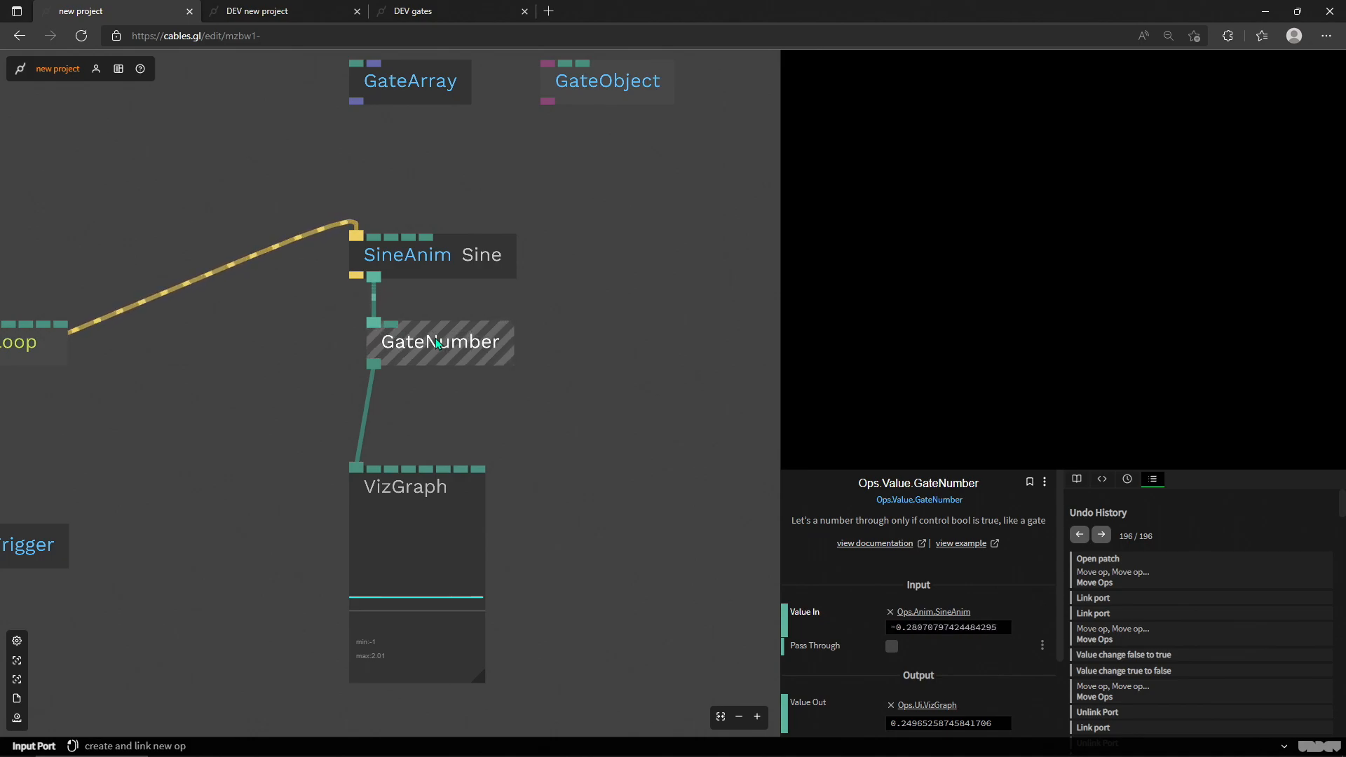
{"action": "left_click_drag", "start_coordinate": [566, 207], "coordinate": [525, 283]}
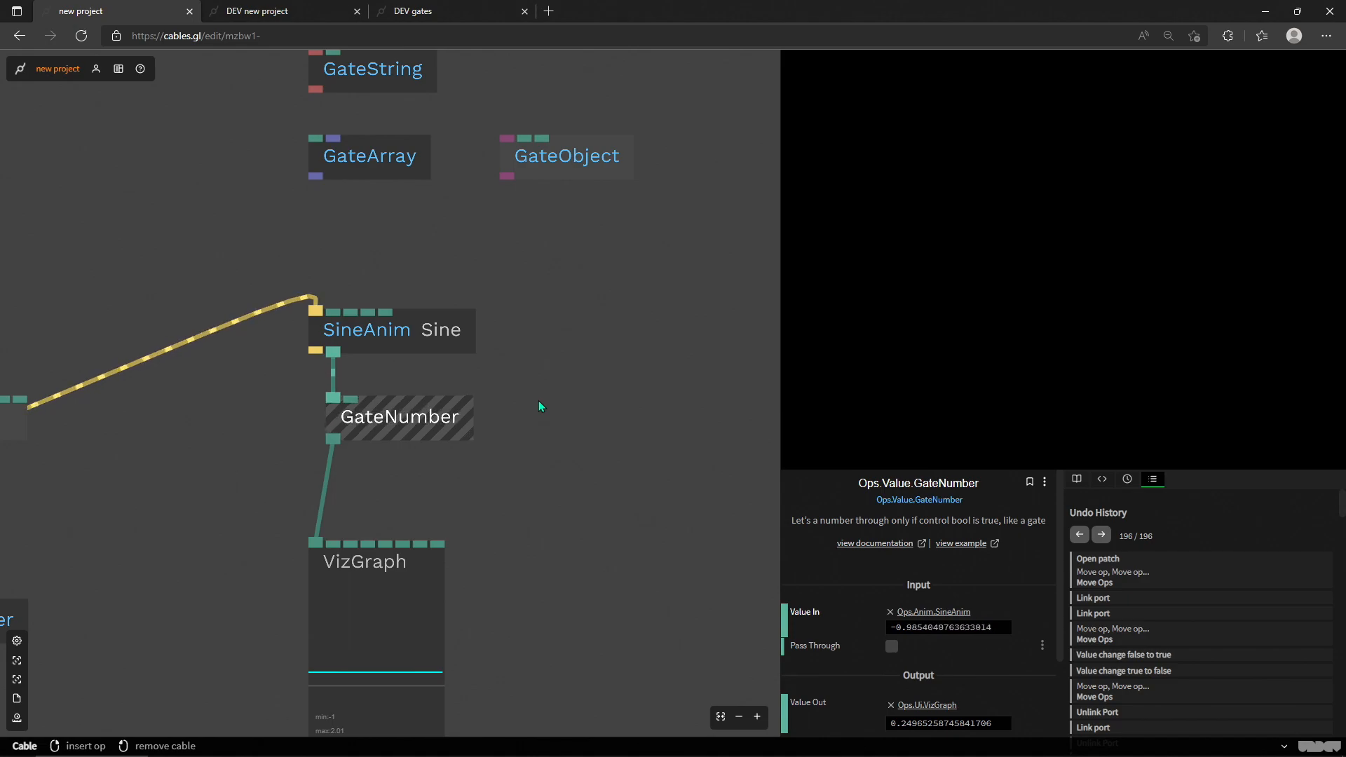
{"action": "left_click", "coordinate": [423, 418]}
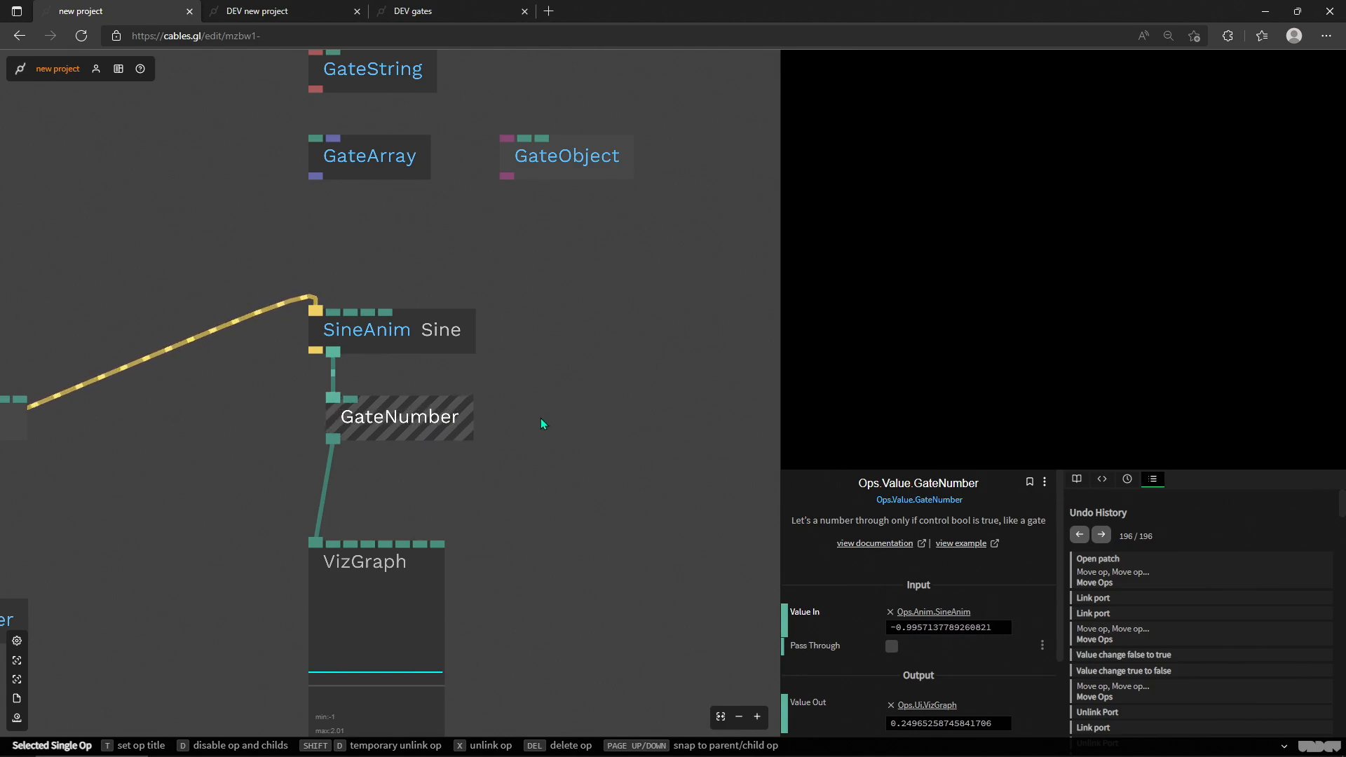
Step: Align VizGraph under GateNumber's output and briefly switch GateNumber's Pass Through on and off to test the gate
{"action": "left_click_drag", "start_coordinate": [373, 565], "coordinate": [395, 533]}
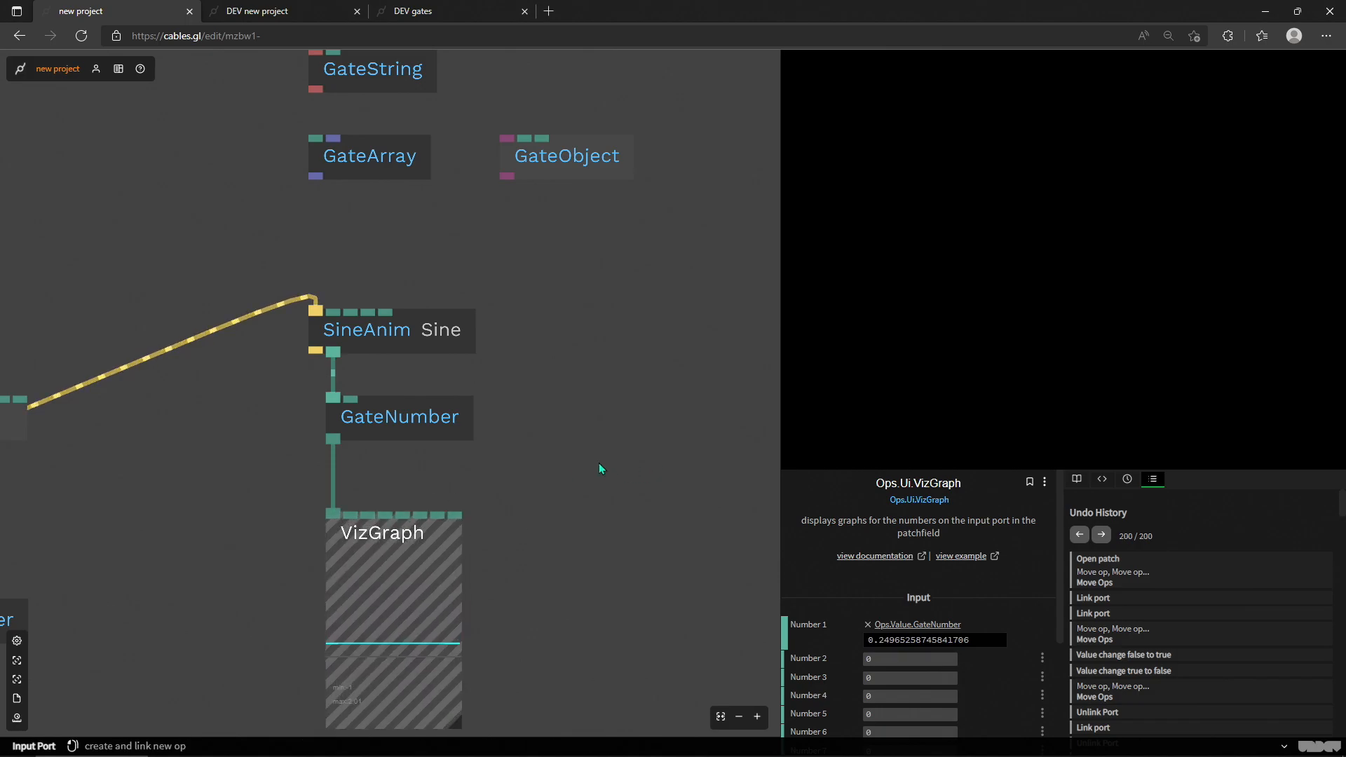
{"action": "scroll", "coordinate": [596, 468], "scroll_direction": "down", "scroll_amount": 3}
{"action": "left_click_drag", "start_coordinate": [523, 444], "coordinate": [480, 436]}
{"action": "left_click", "coordinate": [421, 432]}
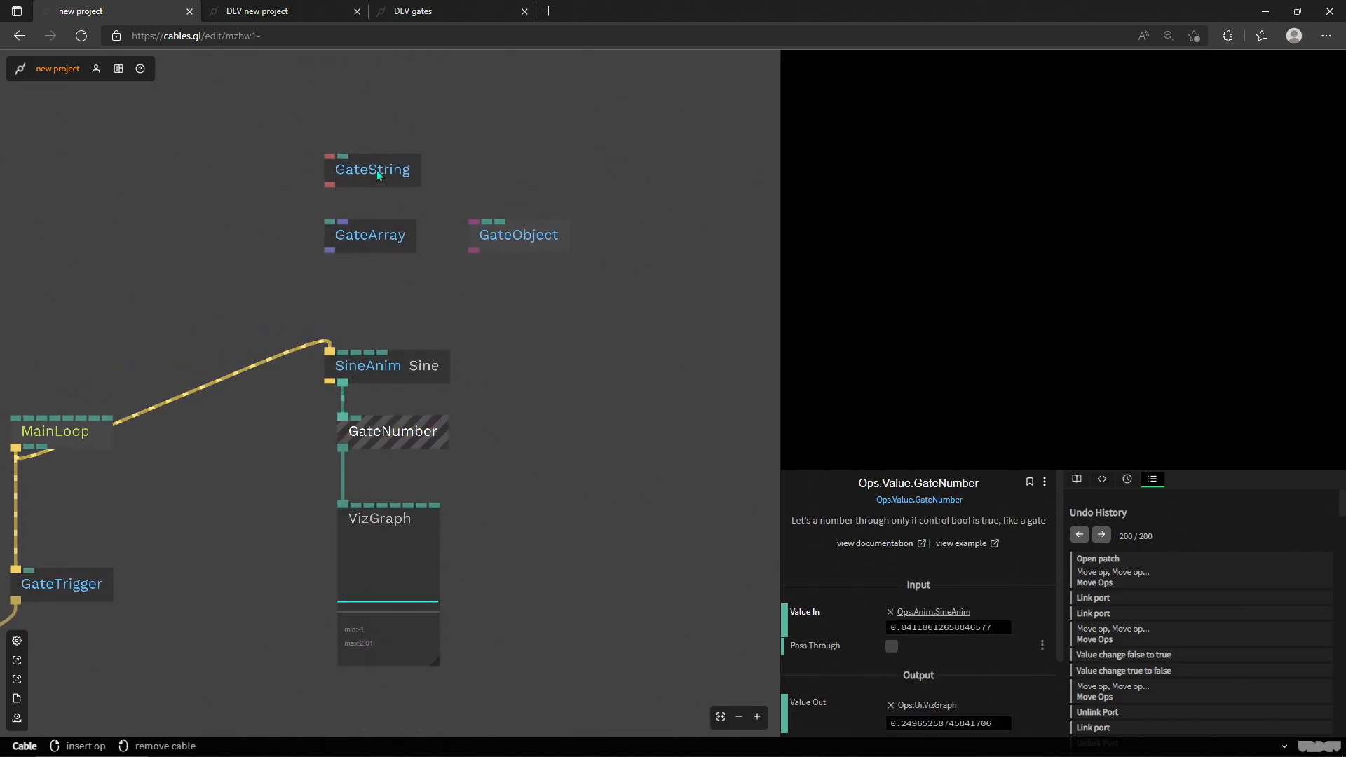
{"action": "scroll", "coordinate": [403, 443], "scroll_direction": "up", "scroll_amount": 2}
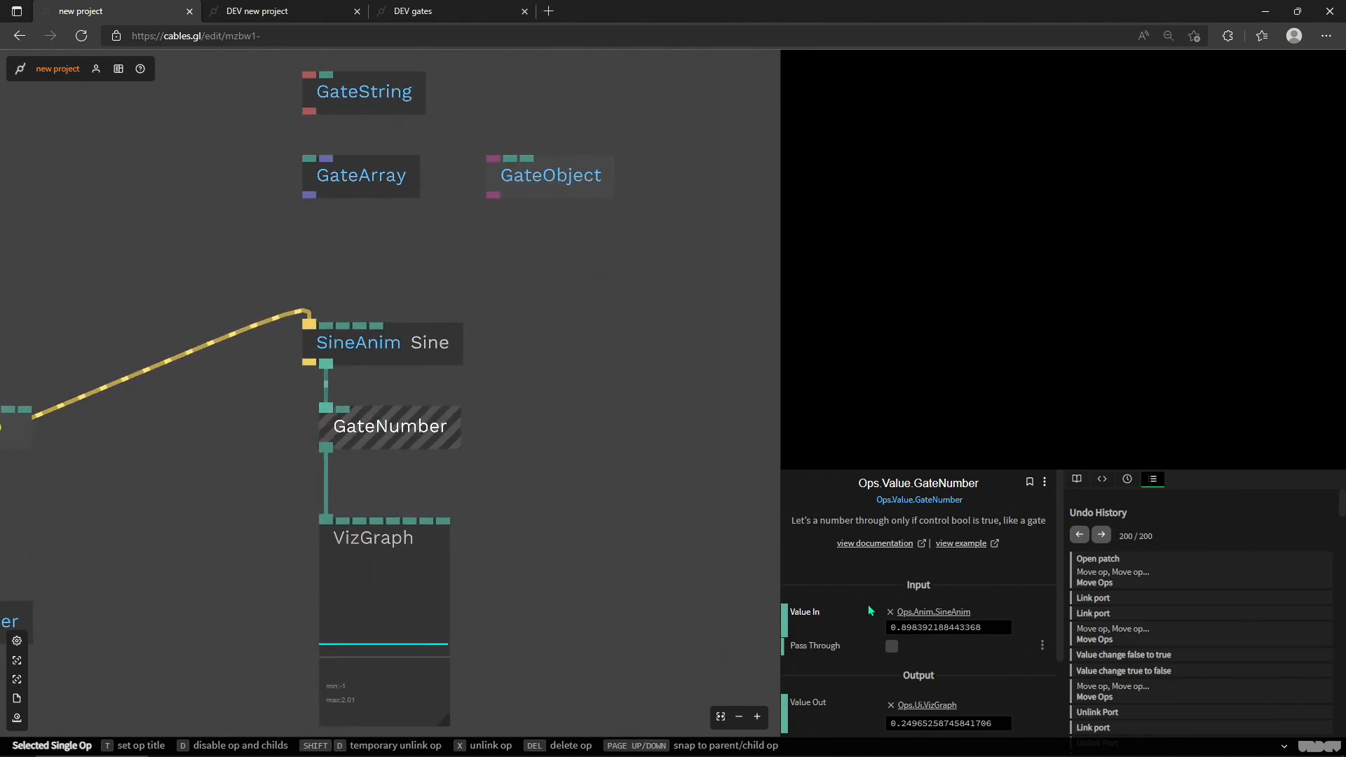
{"action": "left_click", "coordinate": [892, 646]}
{"action": "left_click", "coordinate": [892, 646]}
Step: Reposition GateNumber below SineAnim and add a Mouse op linked to its Pass Through input
{"action": "left_click_drag", "start_coordinate": [373, 418], "coordinate": [585, 362]}
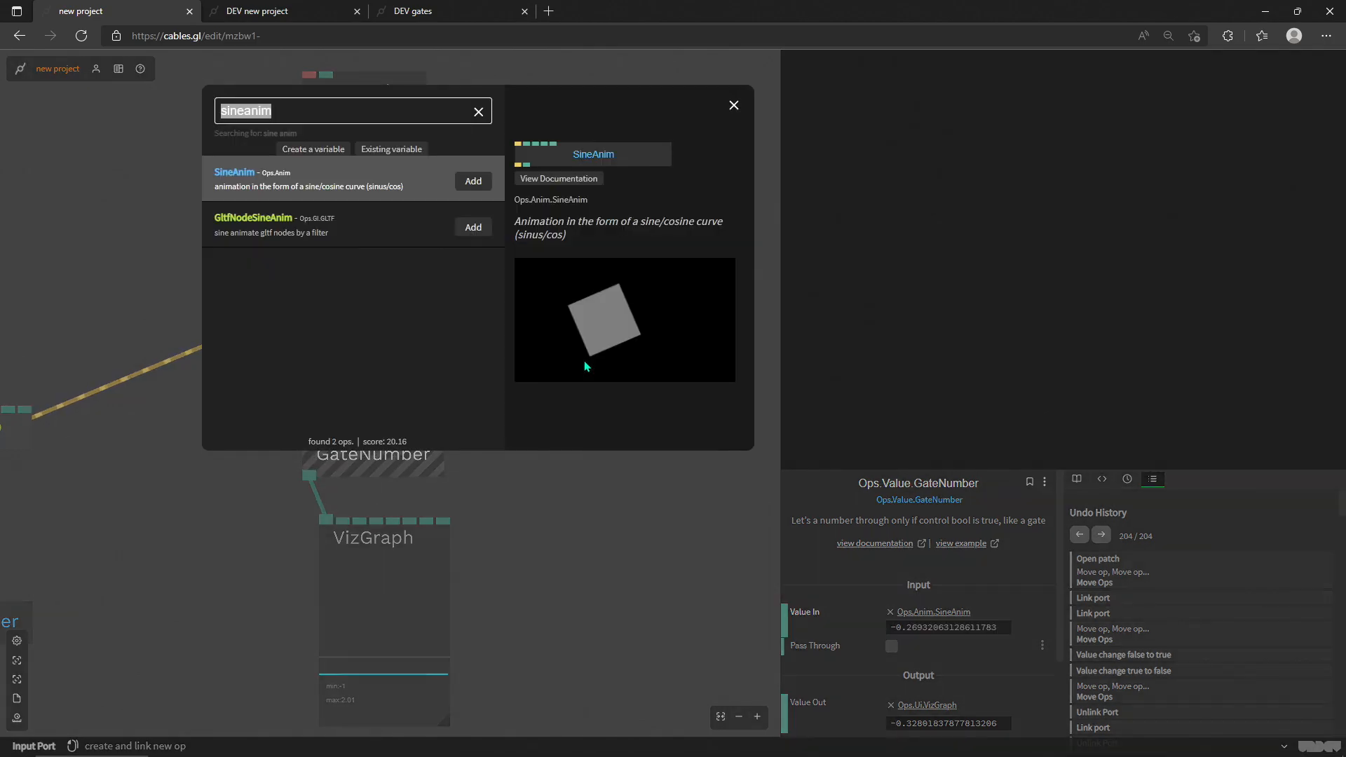
{"action": "type", "text": "mouse"}
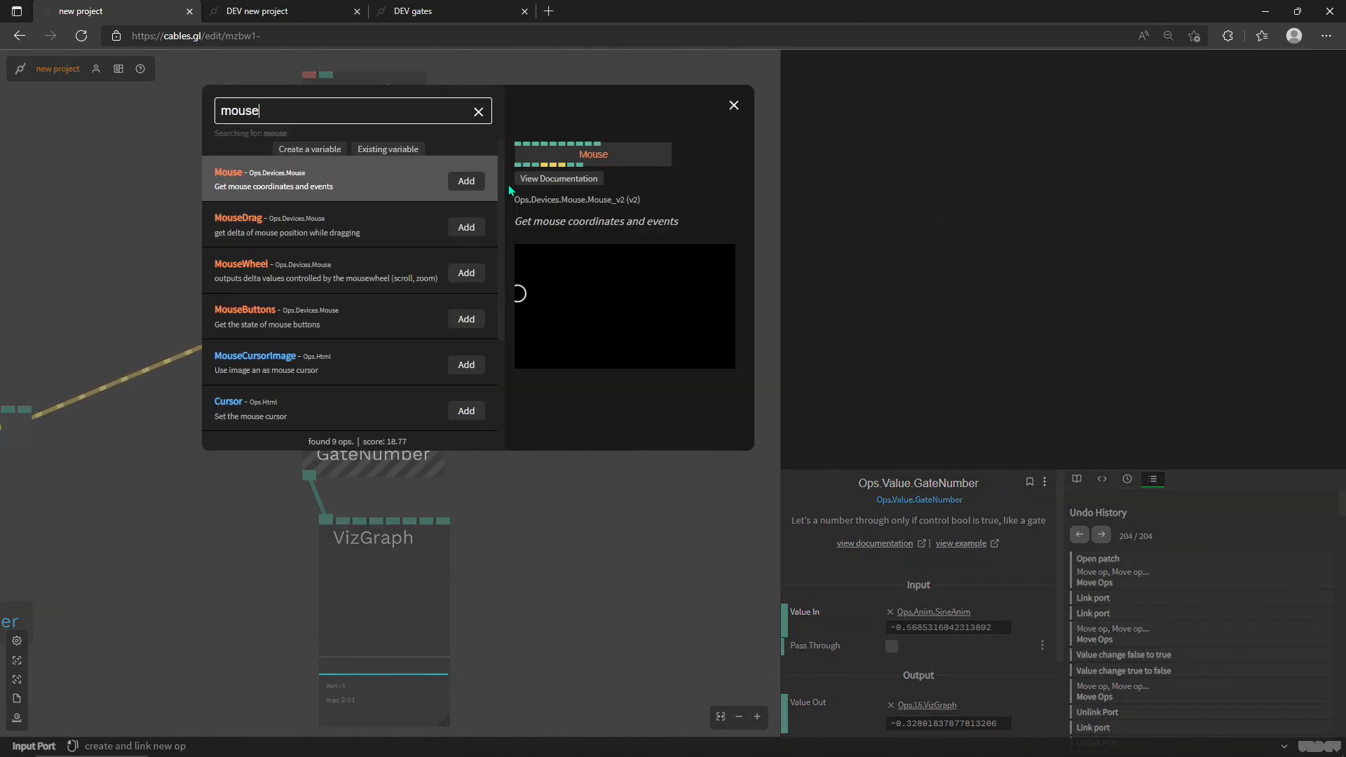
{"action": "left_click", "coordinate": [467, 184]}
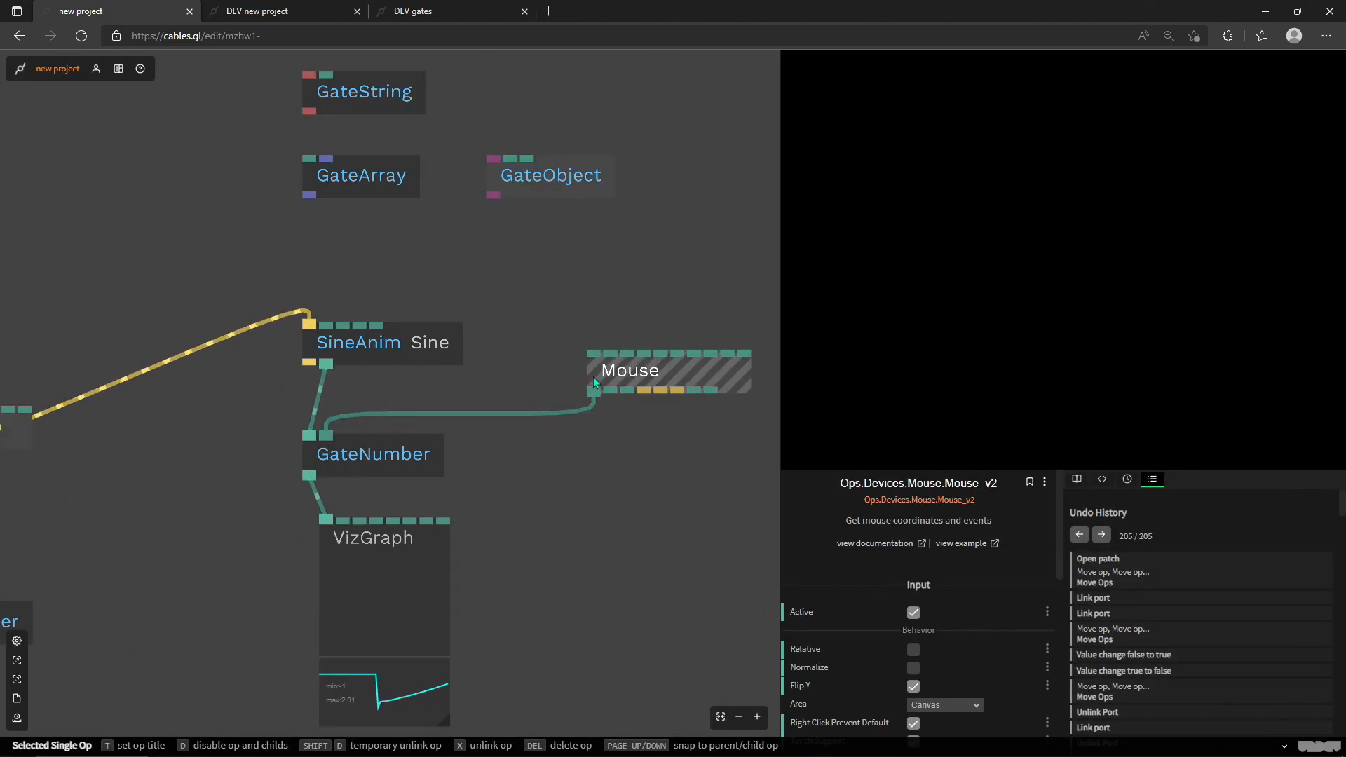
Step: Relink GateNumber's Pass Through to the Mouse op's button down output and shift the Mouse op closer to GateNumber
{"action": "left_click_drag", "start_coordinate": [682, 376], "coordinate": [678, 374]}
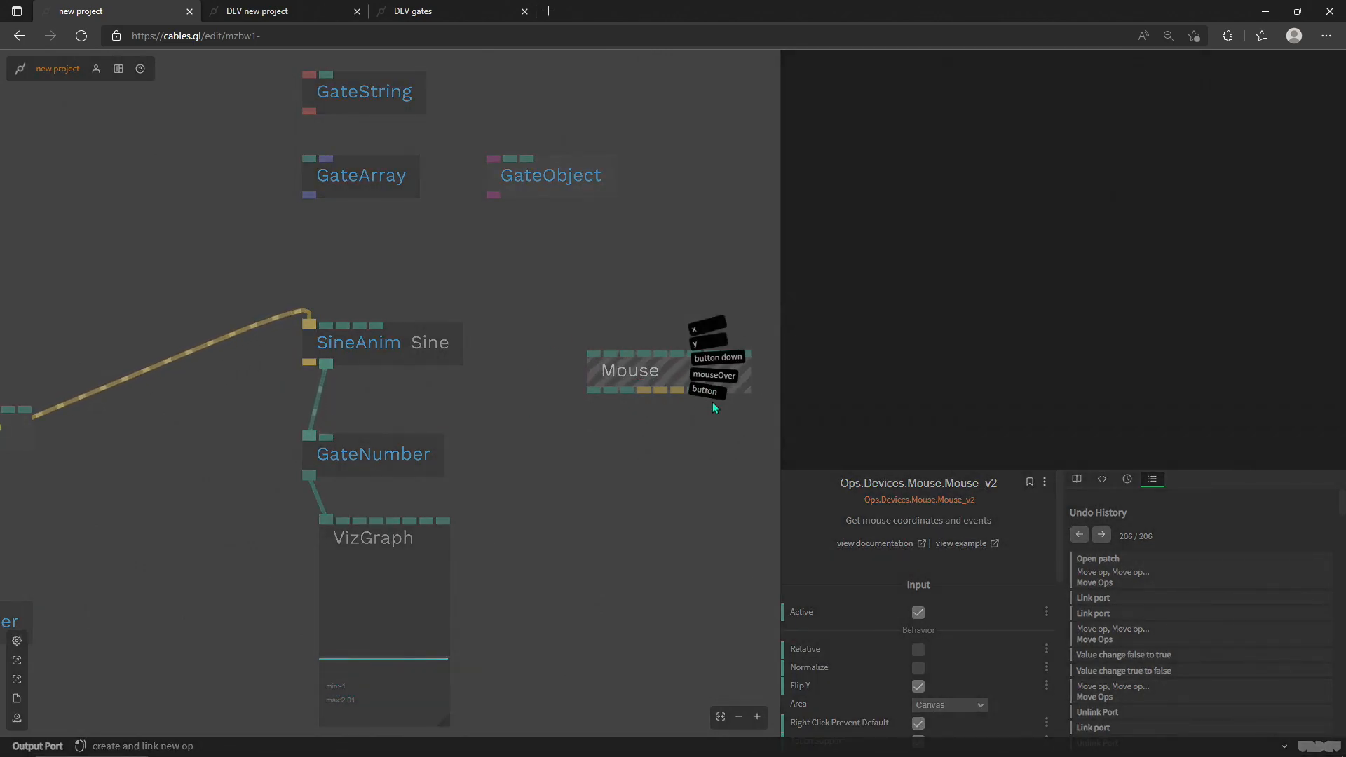
{"action": "left_click", "coordinate": [722, 360]}
{"action": "left_click_drag", "start_coordinate": [692, 367], "coordinate": [675, 365]}
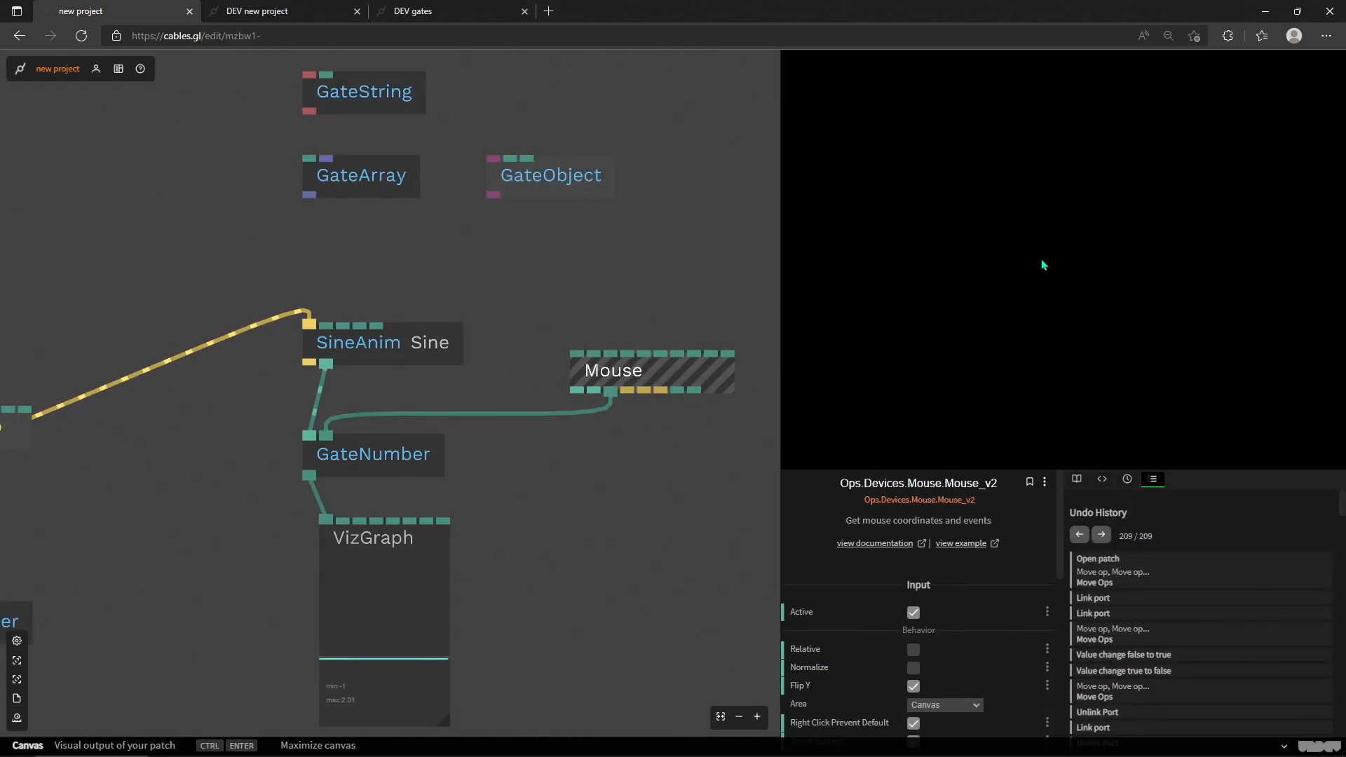
Step: Test the mouse-controlled gate in the rendered canvas and check the VizGraph response
{"action": "left_click", "coordinate": [1014, 264]}
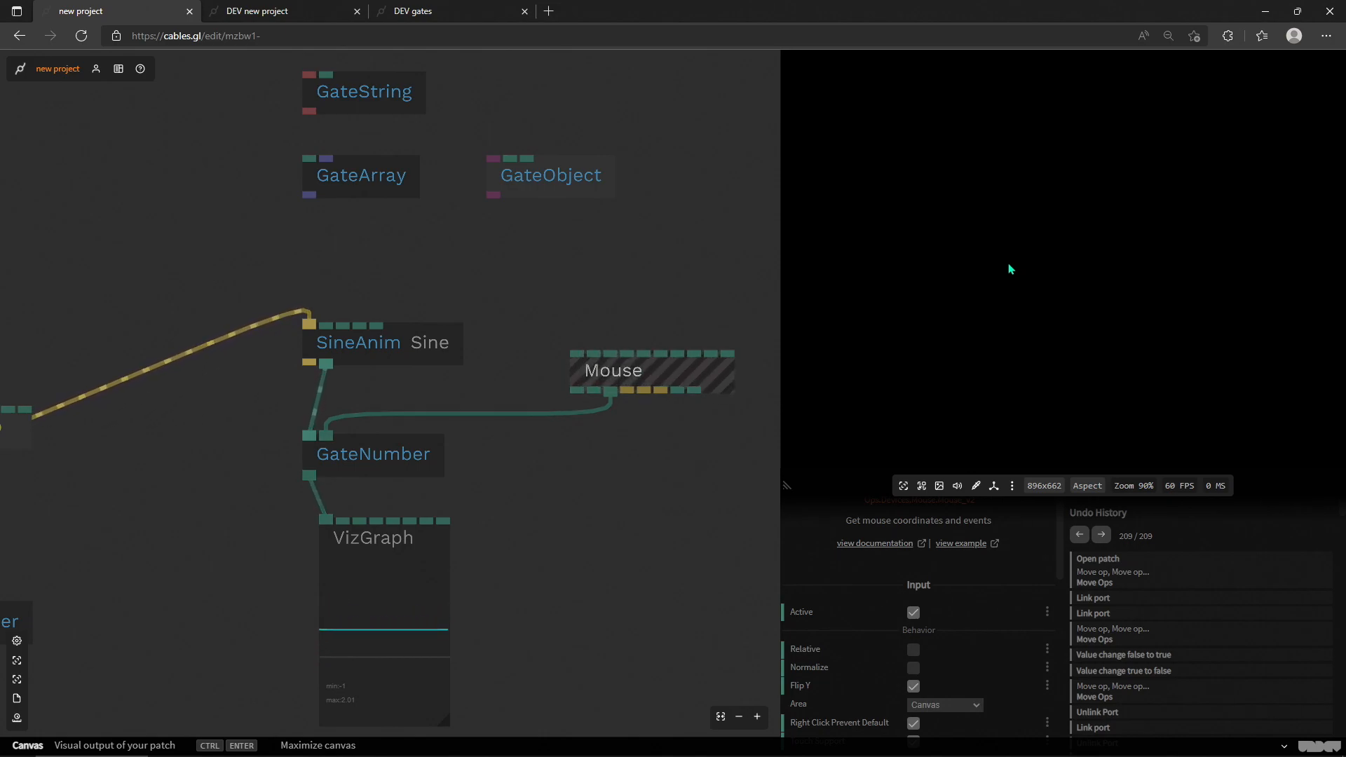
{"action": "left_click", "coordinate": [440, 561]}
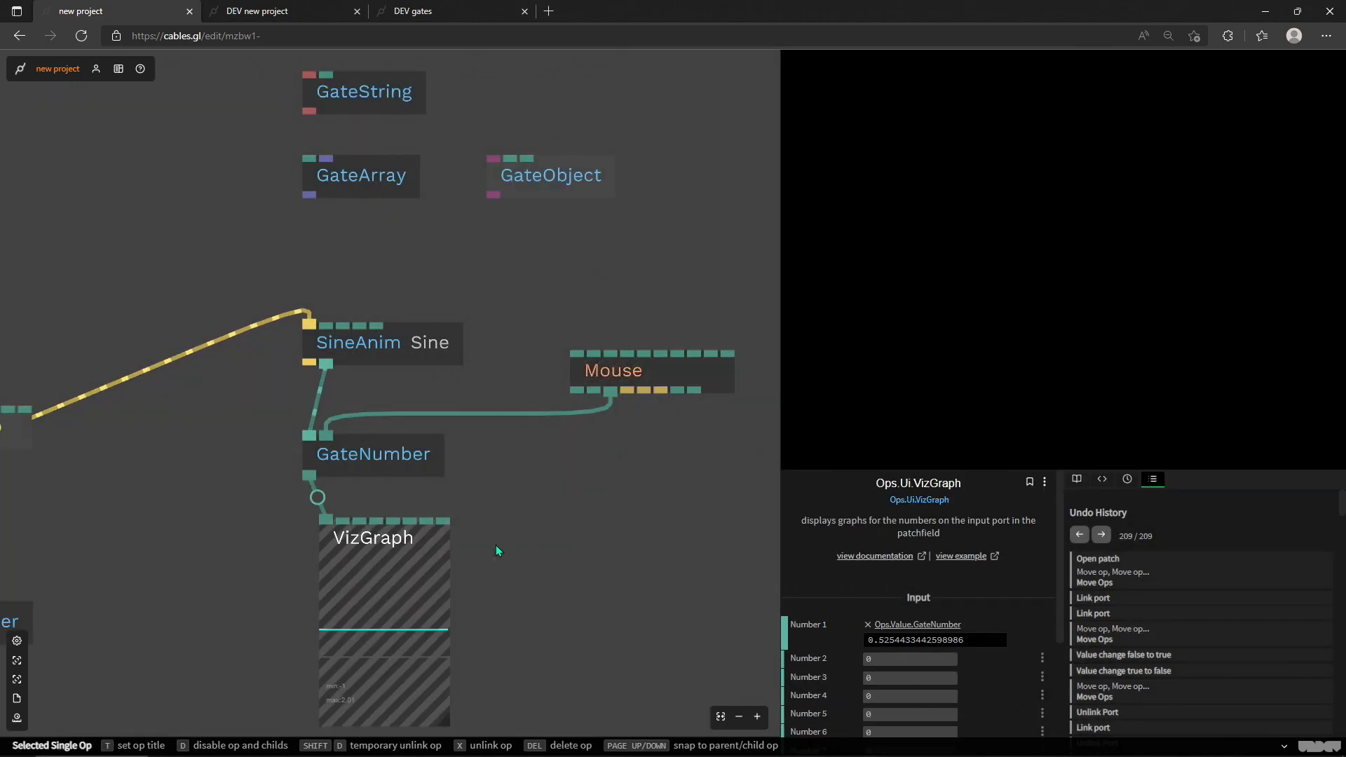
{"action": "left_click_drag", "start_coordinate": [590, 530], "coordinate": [504, 456]}
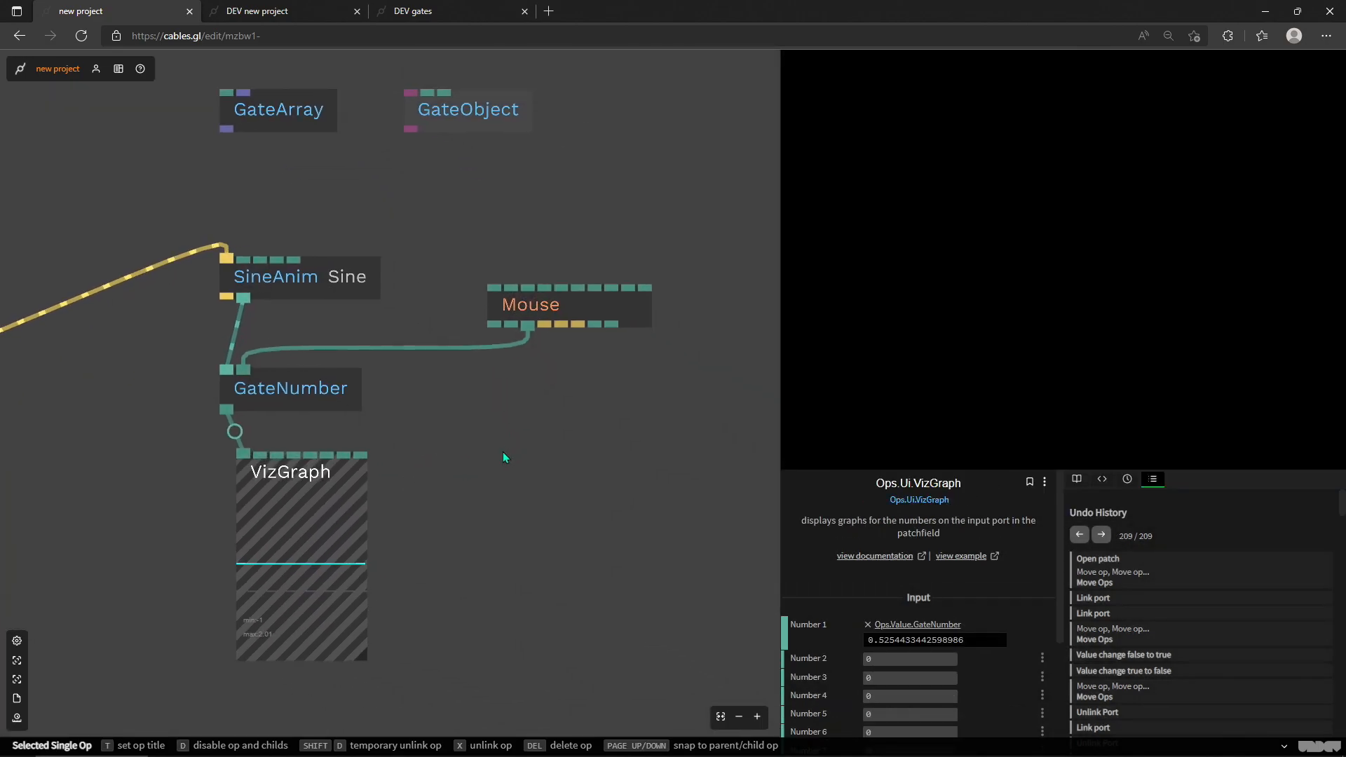
Step: Move the GateString op into the free space beside VizGraph
{"action": "scroll", "coordinate": [449, 425], "scroll_direction": "down", "scroll_amount": 2}
{"action": "left_click_drag", "start_coordinate": [444, 426], "coordinate": [481, 462]}
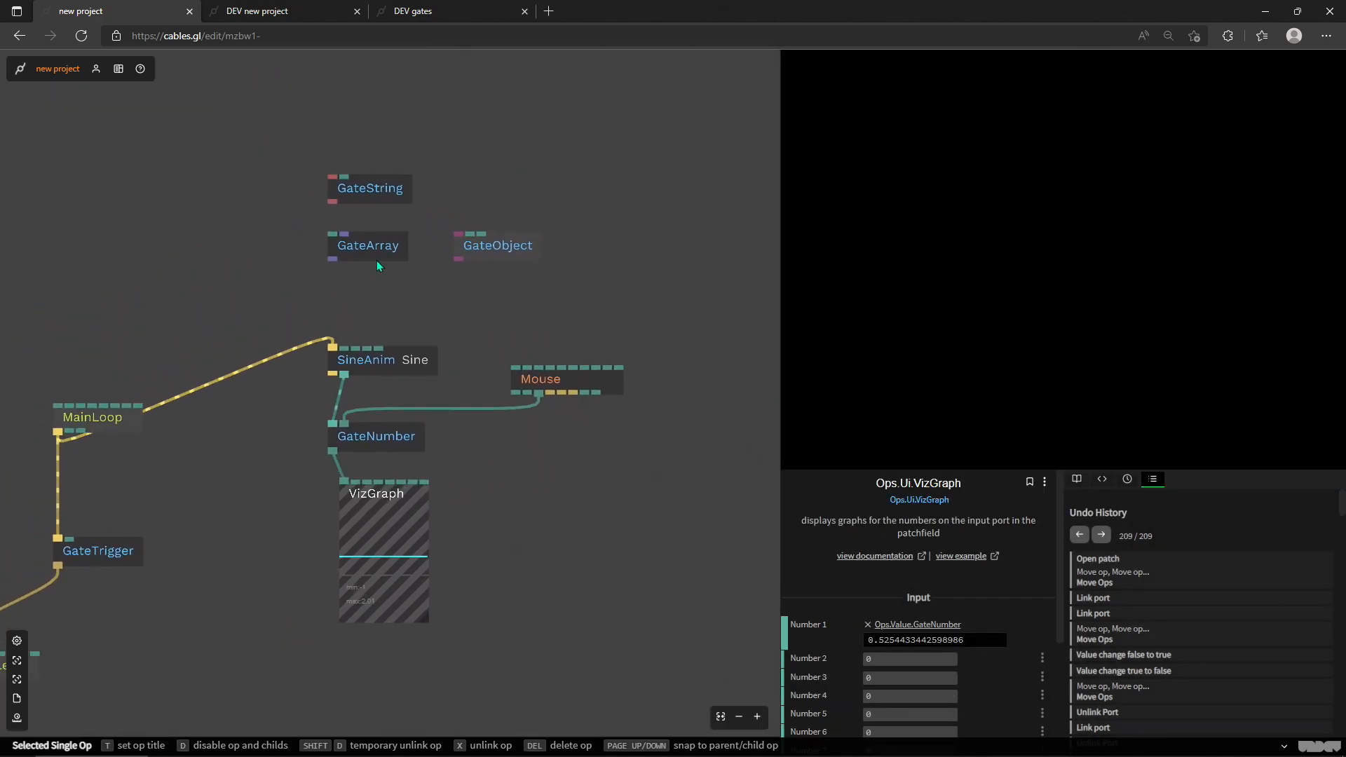
{"action": "left_click_drag", "start_coordinate": [376, 193], "coordinate": [424, 257]}
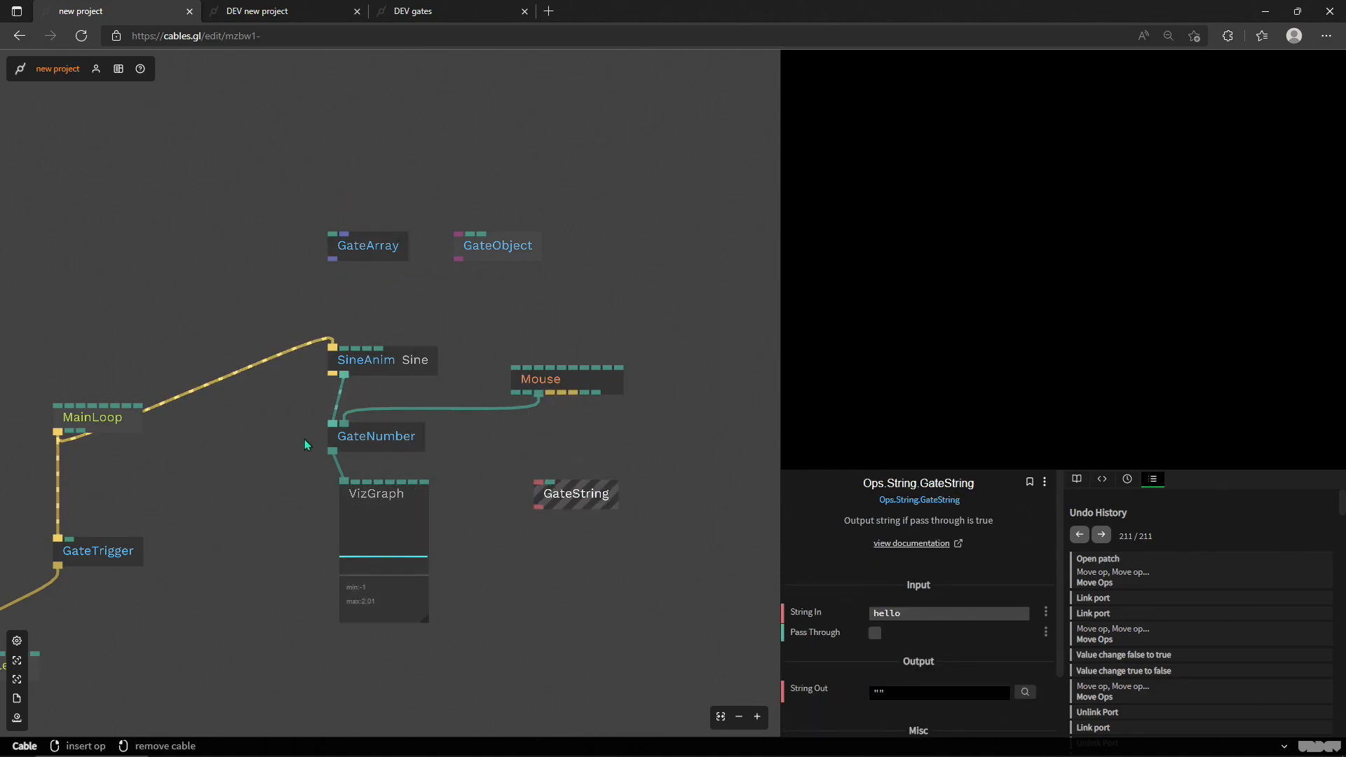
Step: Delete the SineAnim, Mouse, GateNumber and VizGraph ops from the patch
{"action": "left_click_drag", "start_coordinate": [317, 301], "coordinate": [431, 544]}
{"action": "left_click_drag", "start_coordinate": [621, 422], "coordinate": [407, 317]}
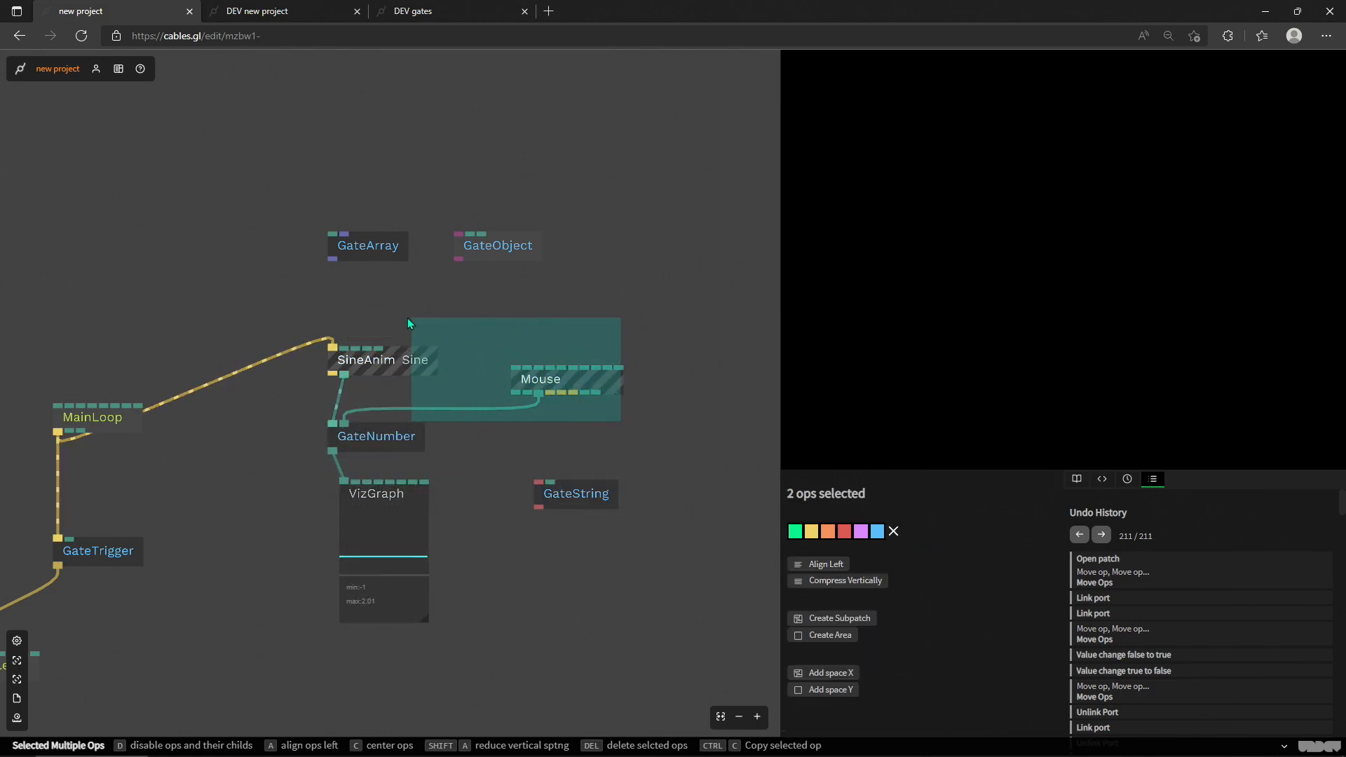
{"action": "key", "text": "Delete"}
{"action": "left_click_drag", "start_coordinate": [305, 399], "coordinate": [495, 596]}
{"action": "key", "text": "Delete"}
Step: Move MainLoop higher and insert a Sequence op into the cable between MainLoop and GateTrigger
{"action": "left_click_drag", "start_coordinate": [300, 449], "coordinate": [437, 403]}
{"action": "left_click_drag", "start_coordinate": [238, 370], "coordinate": [256, 307]}
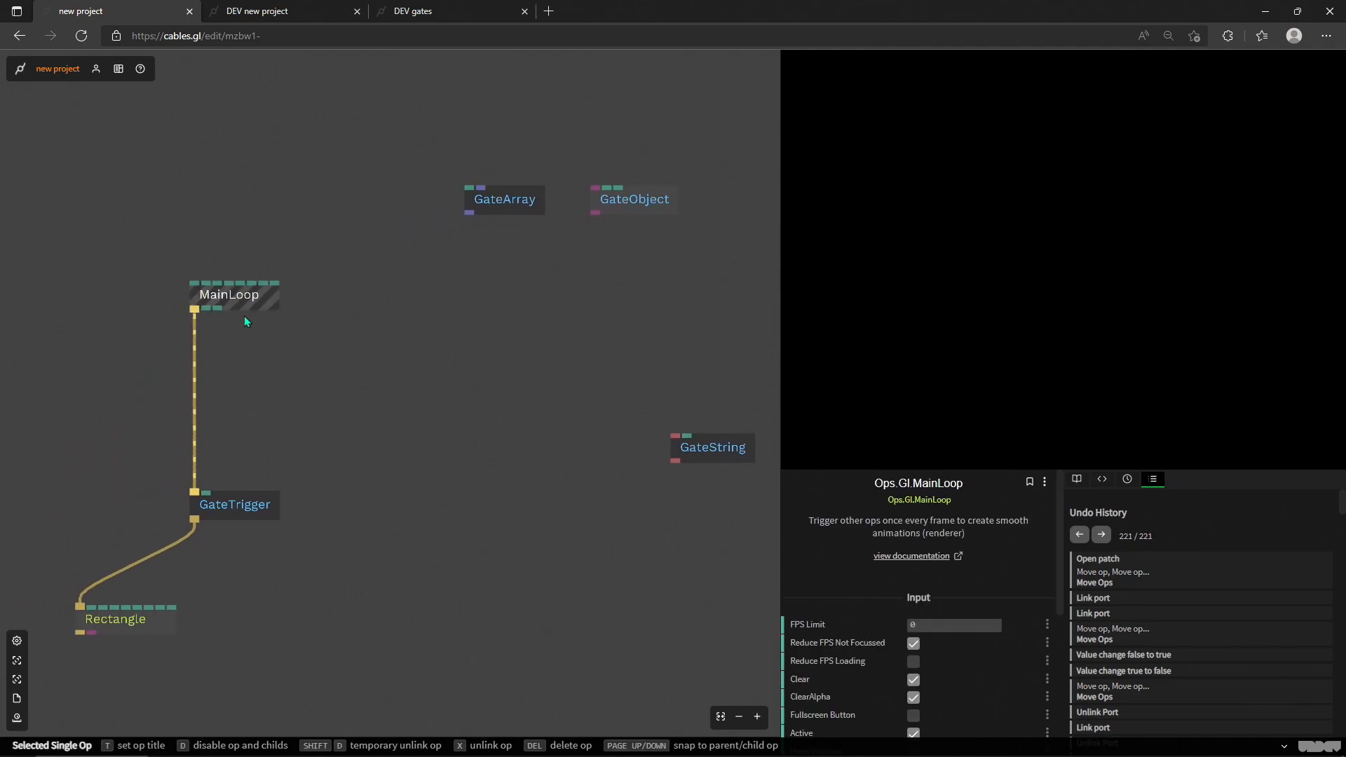
{"action": "left_click", "coordinate": [194, 401]}
{"action": "type", "text": "sequ"}
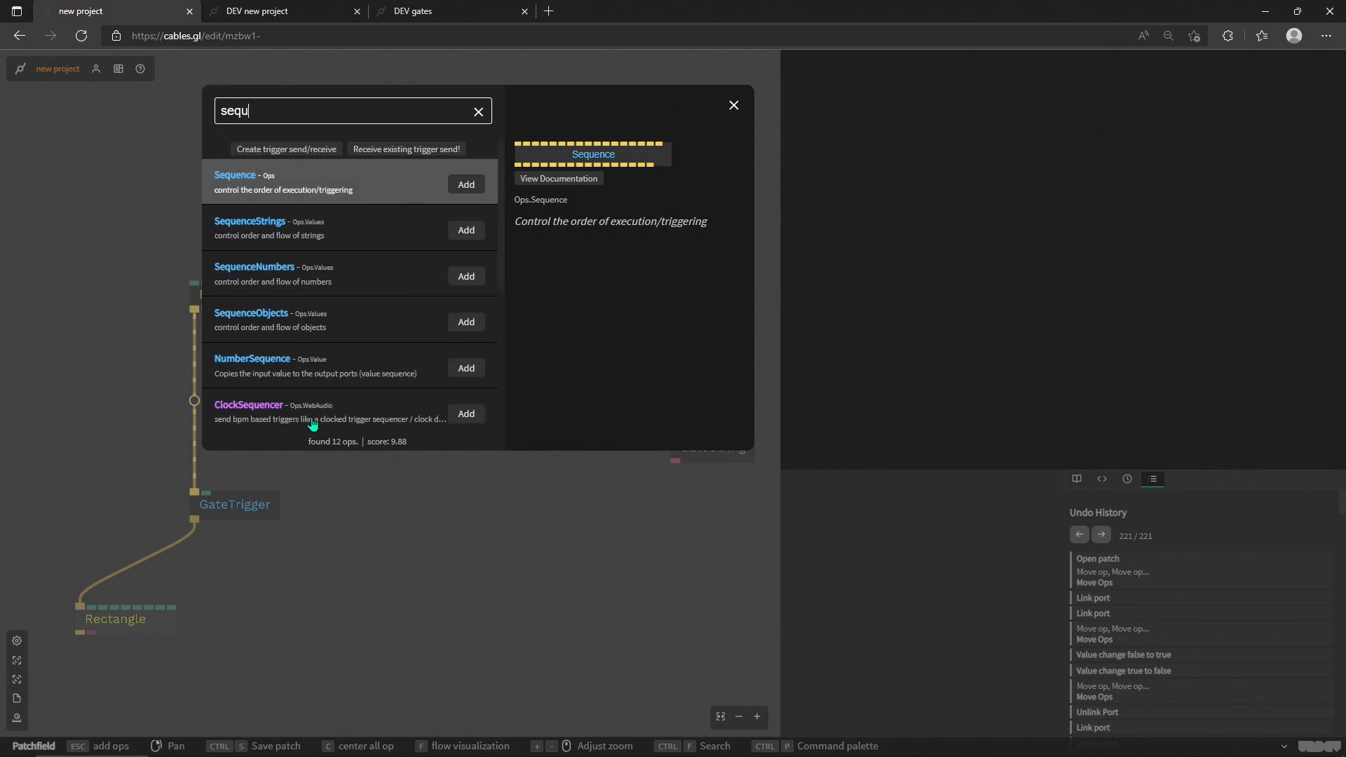
{"action": "key", "text": "Return"}
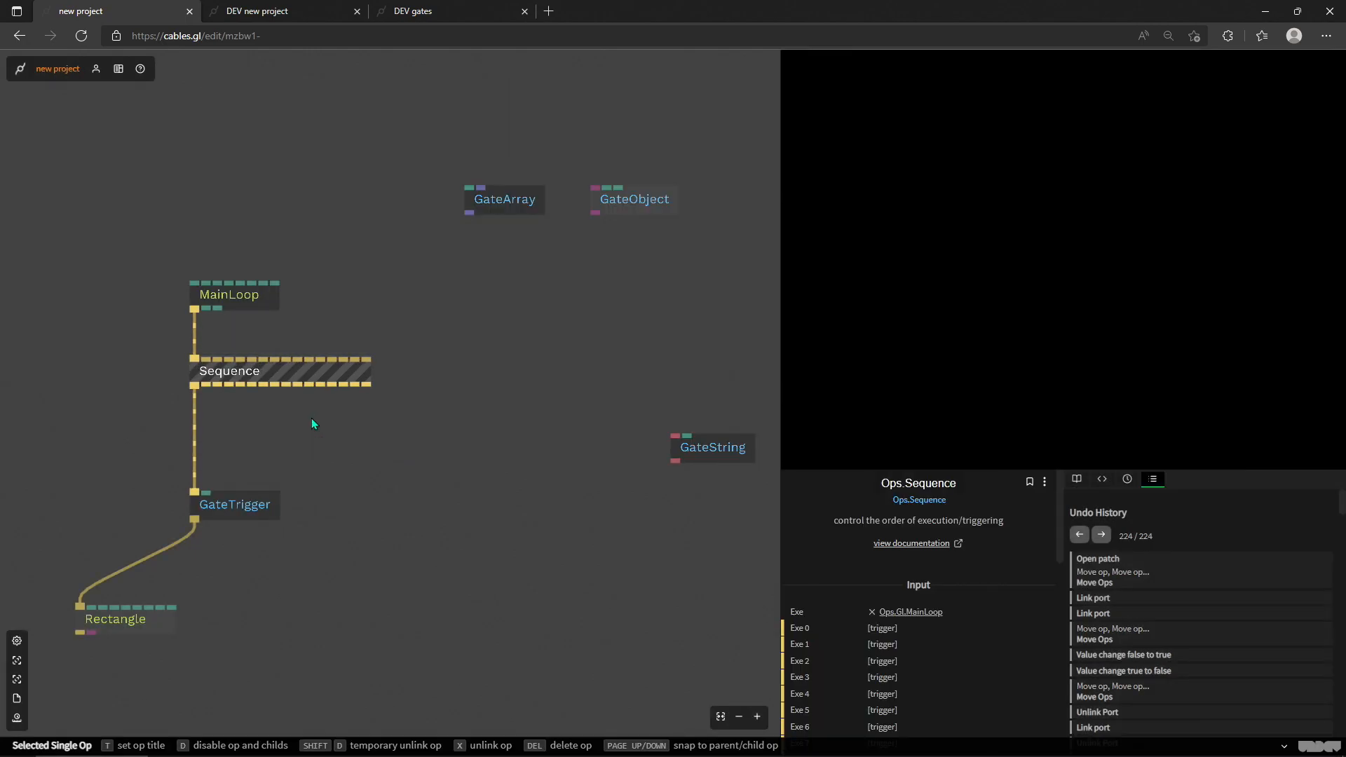
Step: Delete the GateTrigger and Rectangle ops below Sequence
{"action": "left_click_drag", "start_coordinate": [316, 557], "coordinate": [108, 439]}
{"action": "left_click_drag", "start_coordinate": [340, 672], "coordinate": [57, 454]}
{"action": "key", "text": "Delete"}
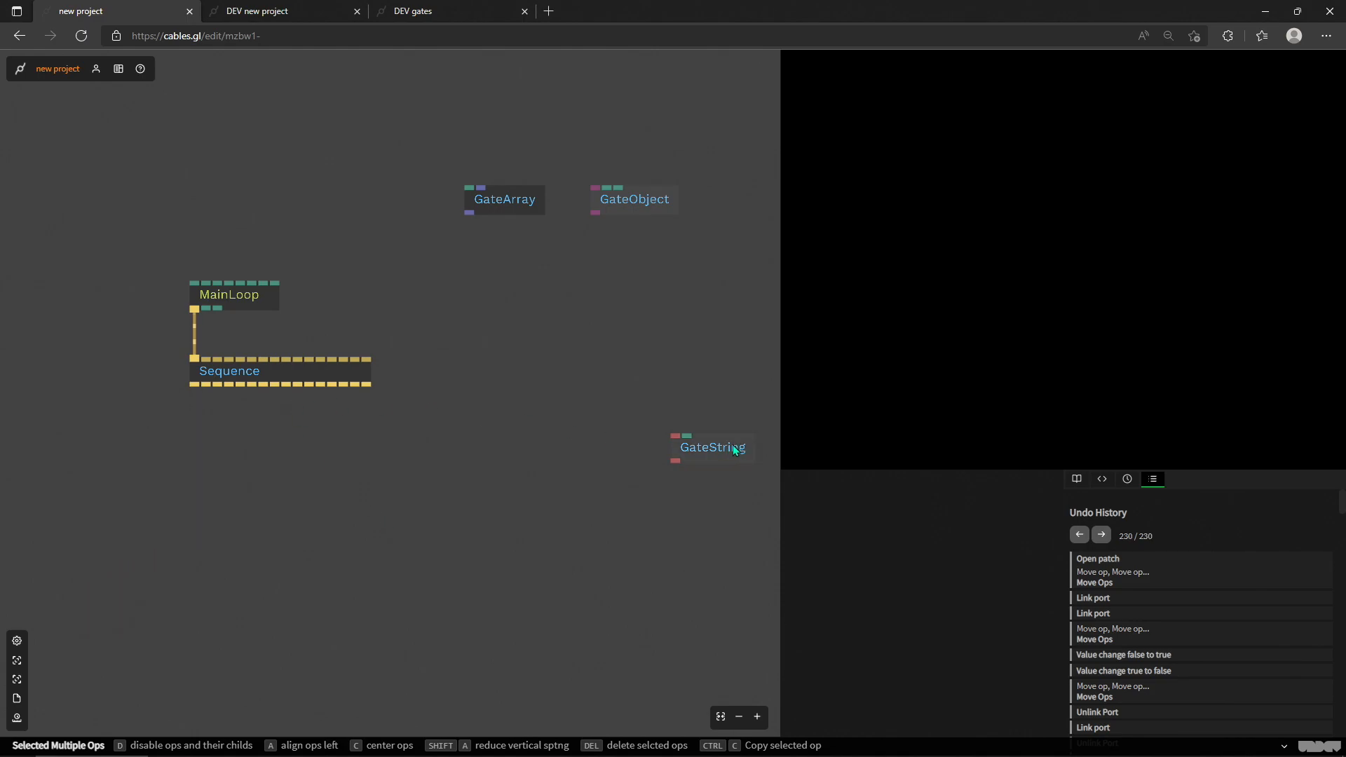
Step: Move GateString closer, just below and beside Sequence, and raise MainLoop to leave more space above Sequence
{"action": "left_click_drag", "start_coordinate": [736, 446], "coordinate": [526, 444]}
{"action": "left_click_drag", "start_coordinate": [355, 433], "coordinate": [406, 457]}
{"action": "left_click", "coordinate": [286, 321]}
{"action": "left_click_drag", "start_coordinate": [285, 318], "coordinate": [285, 299]}
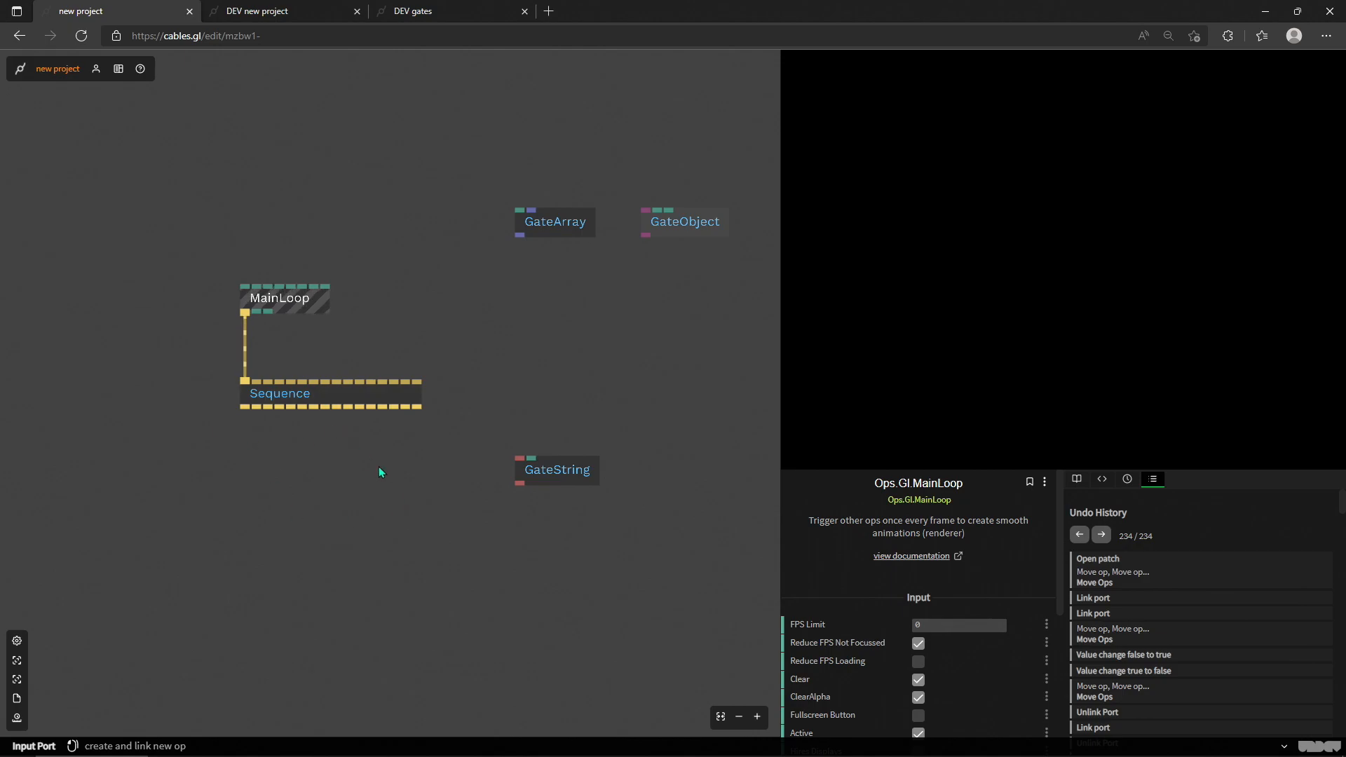
{"action": "left_click", "coordinate": [350, 398]}
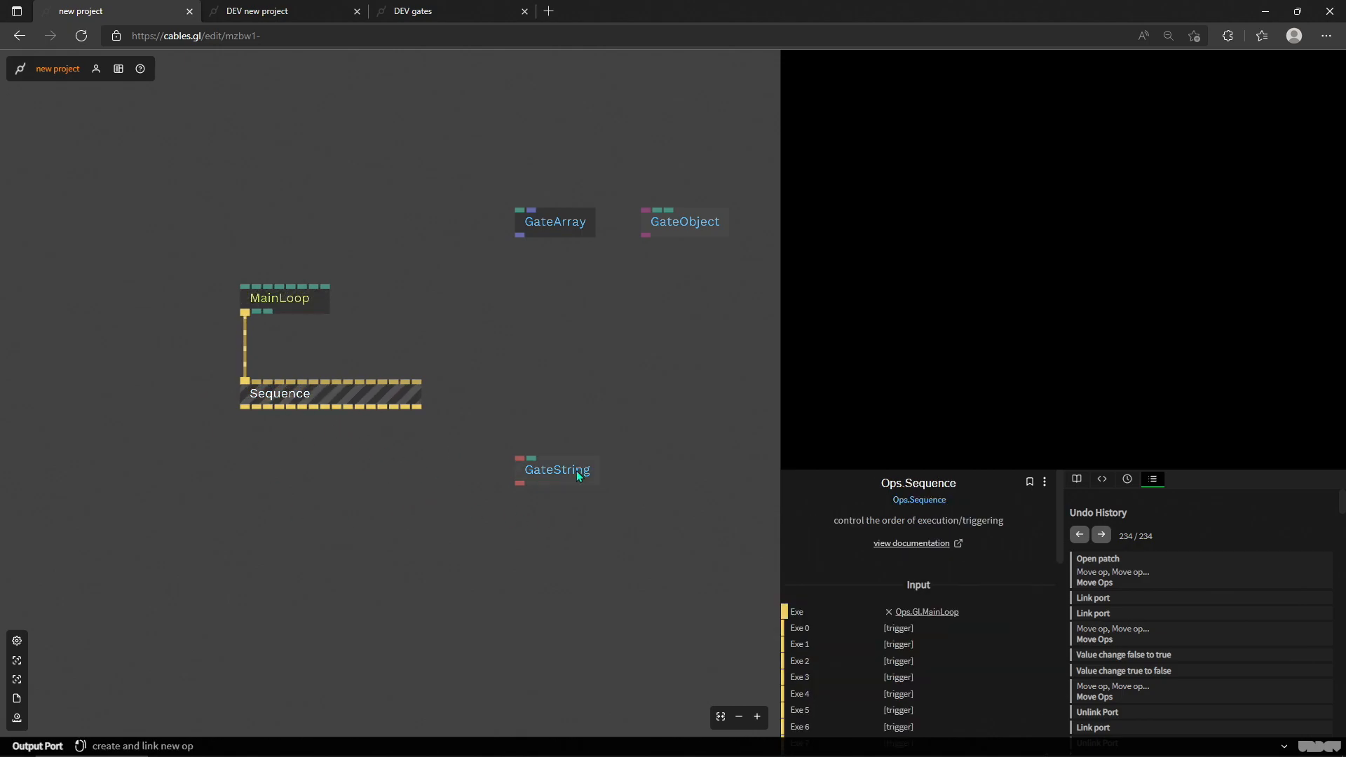
{"action": "left_click_drag", "start_coordinate": [578, 470], "coordinate": [520, 489]}
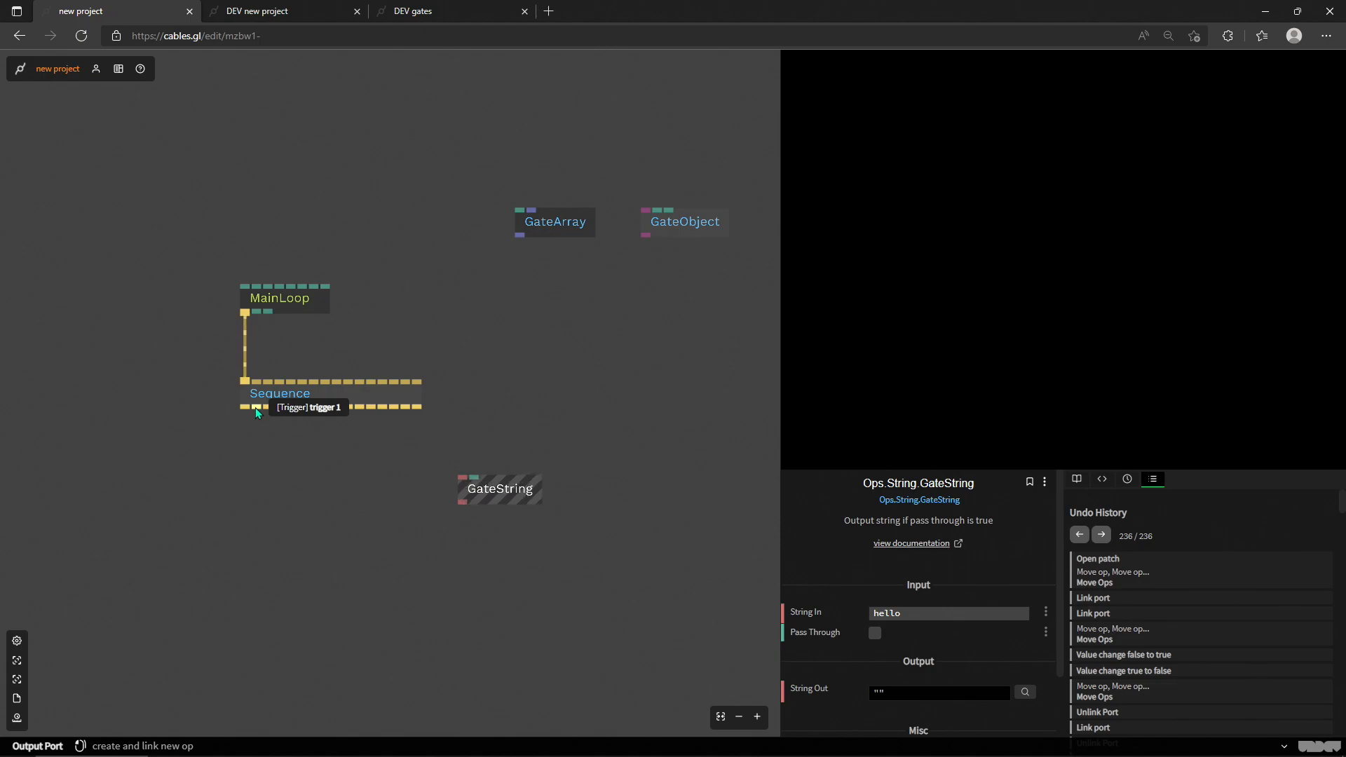
Step: Add a TextMesh op linked to the first trigger output of Sequence
{"action": "left_click_drag", "start_coordinate": [246, 407], "coordinate": [242, 466]}
{"action": "type", "text": "text"}
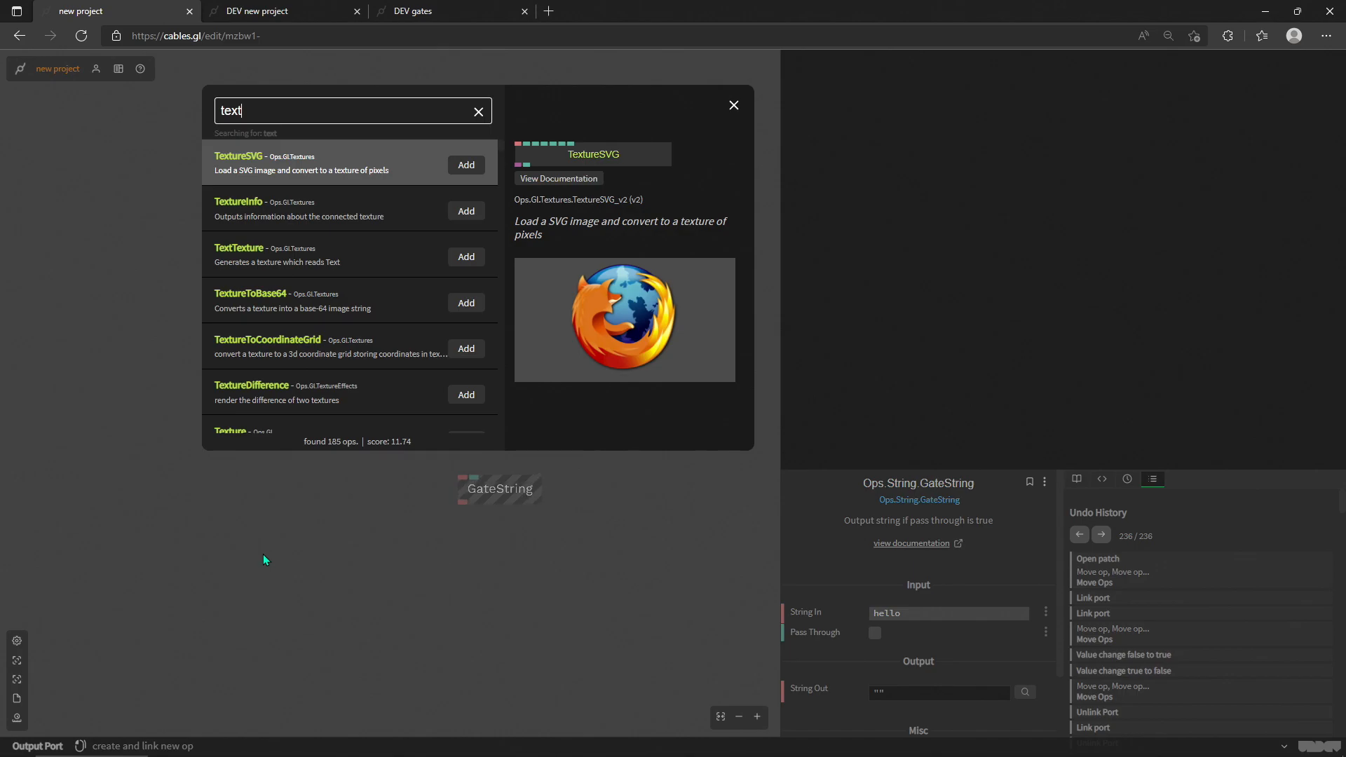
{"action": "type", "text": "mesh"}
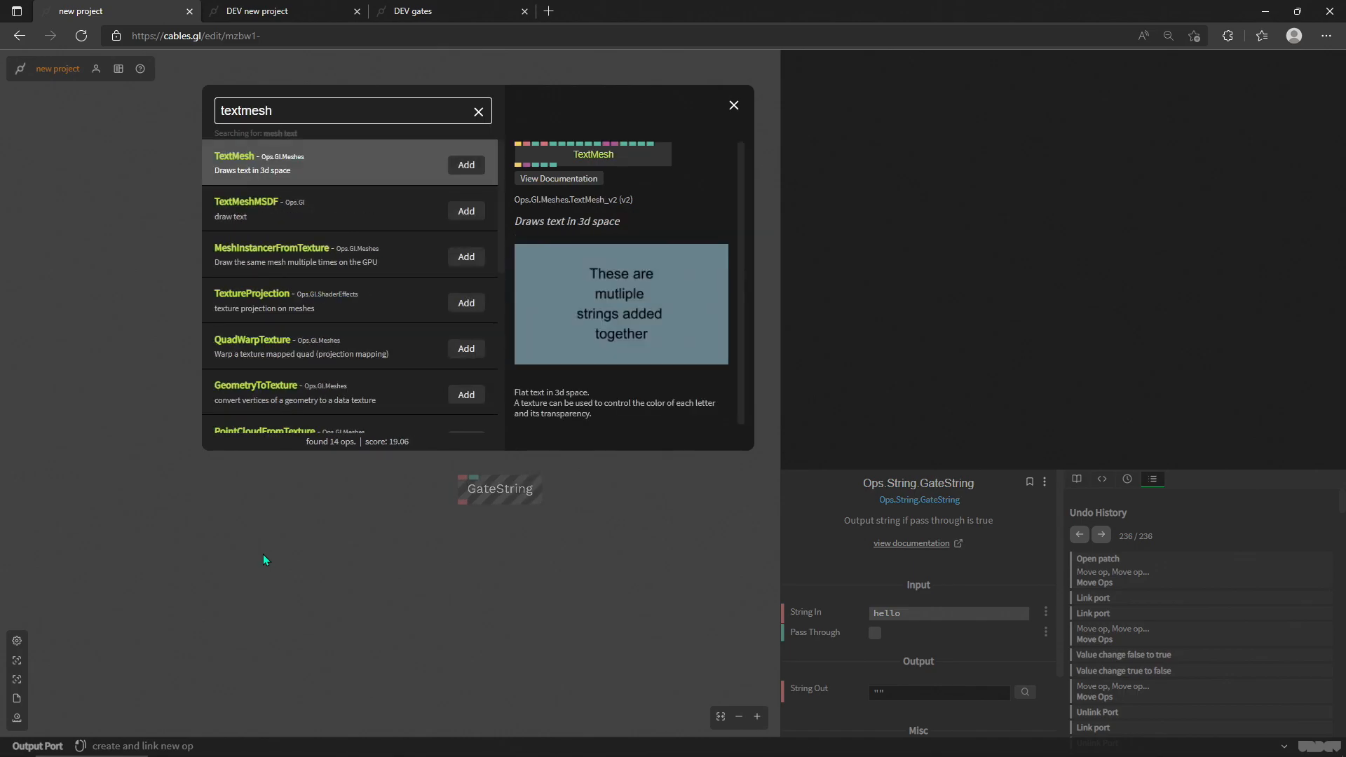
{"action": "key", "text": "Return"}
Step: Link GateString's String Out to TextMesh's Text input and move GateString closer above TextMesh
{"action": "left_click_drag", "start_coordinate": [511, 498], "coordinate": [478, 498]}
{"action": "left_click", "coordinate": [365, 591]}
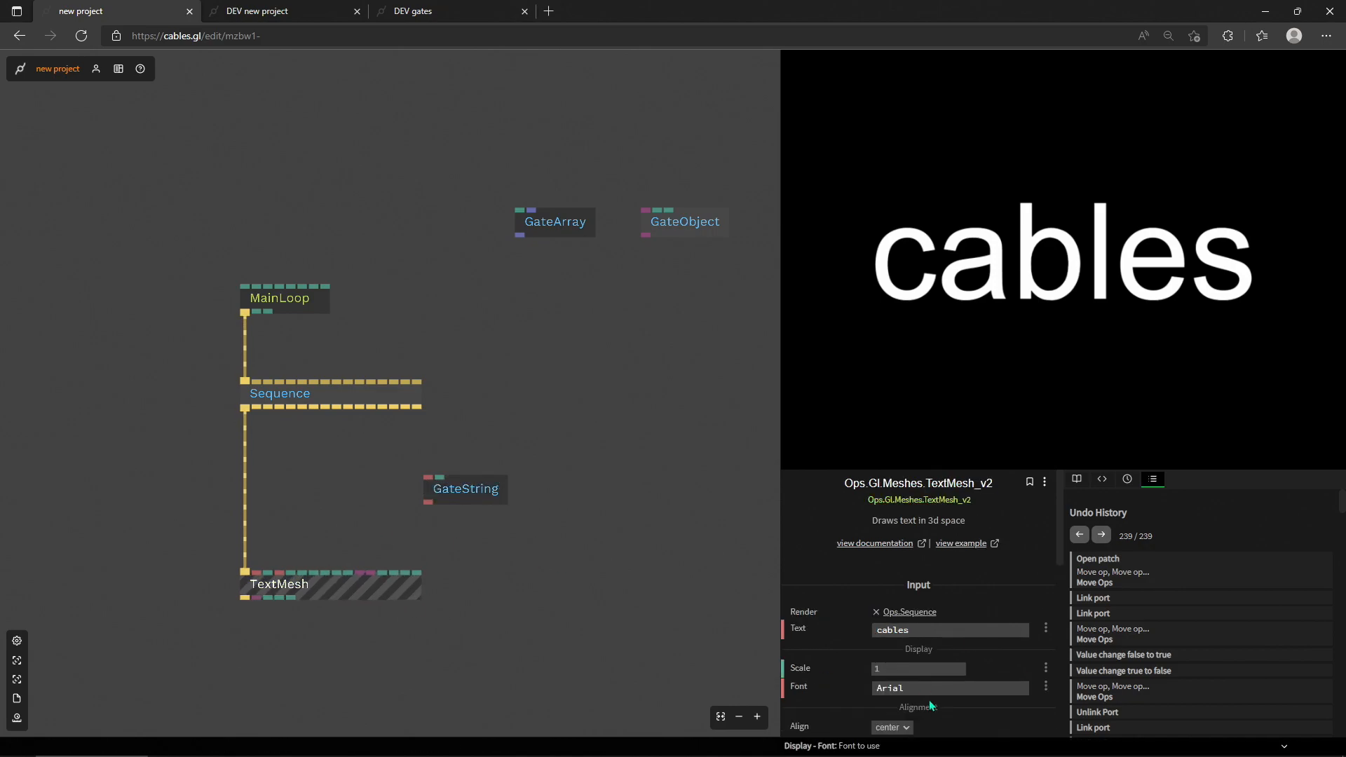
{"action": "left_click_drag", "start_coordinate": [392, 518], "coordinate": [258, 577]}
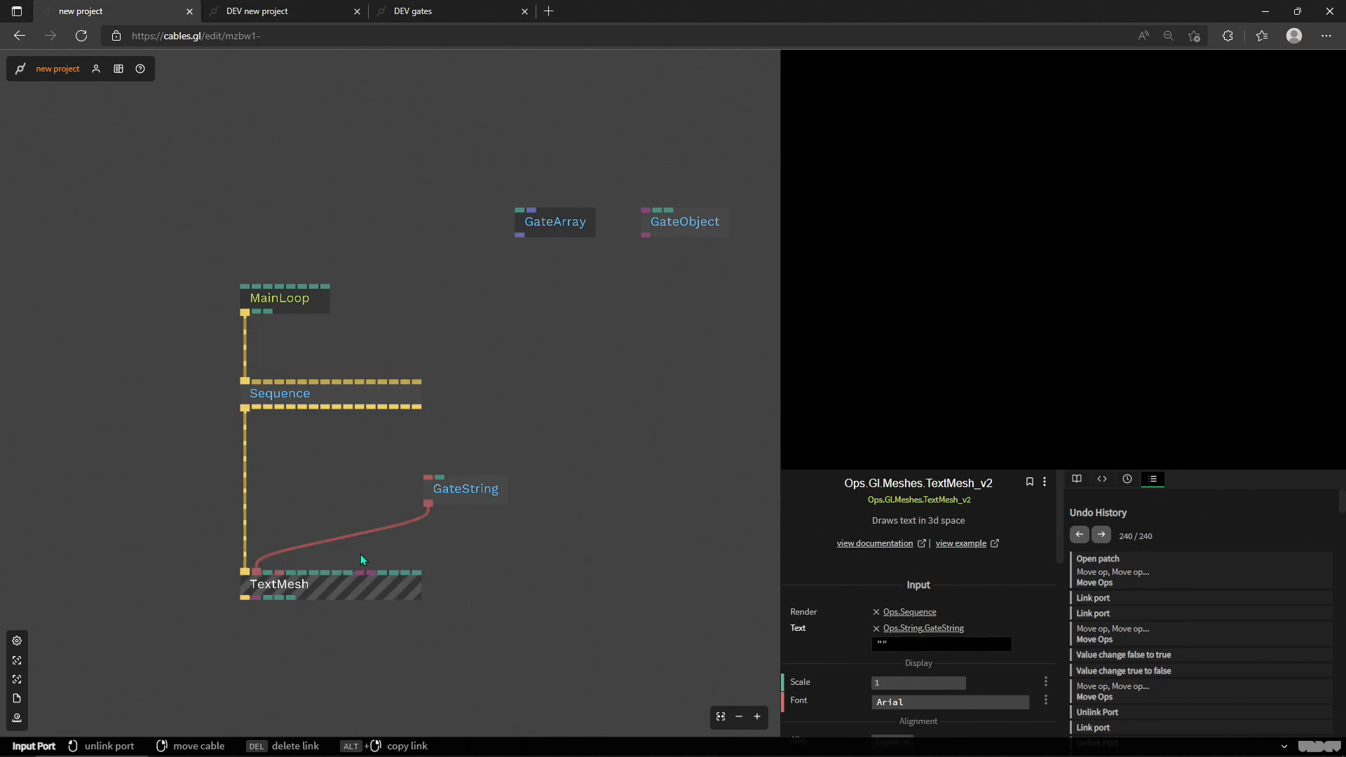
{"action": "left_click_drag", "start_coordinate": [483, 490], "coordinate": [460, 509]}
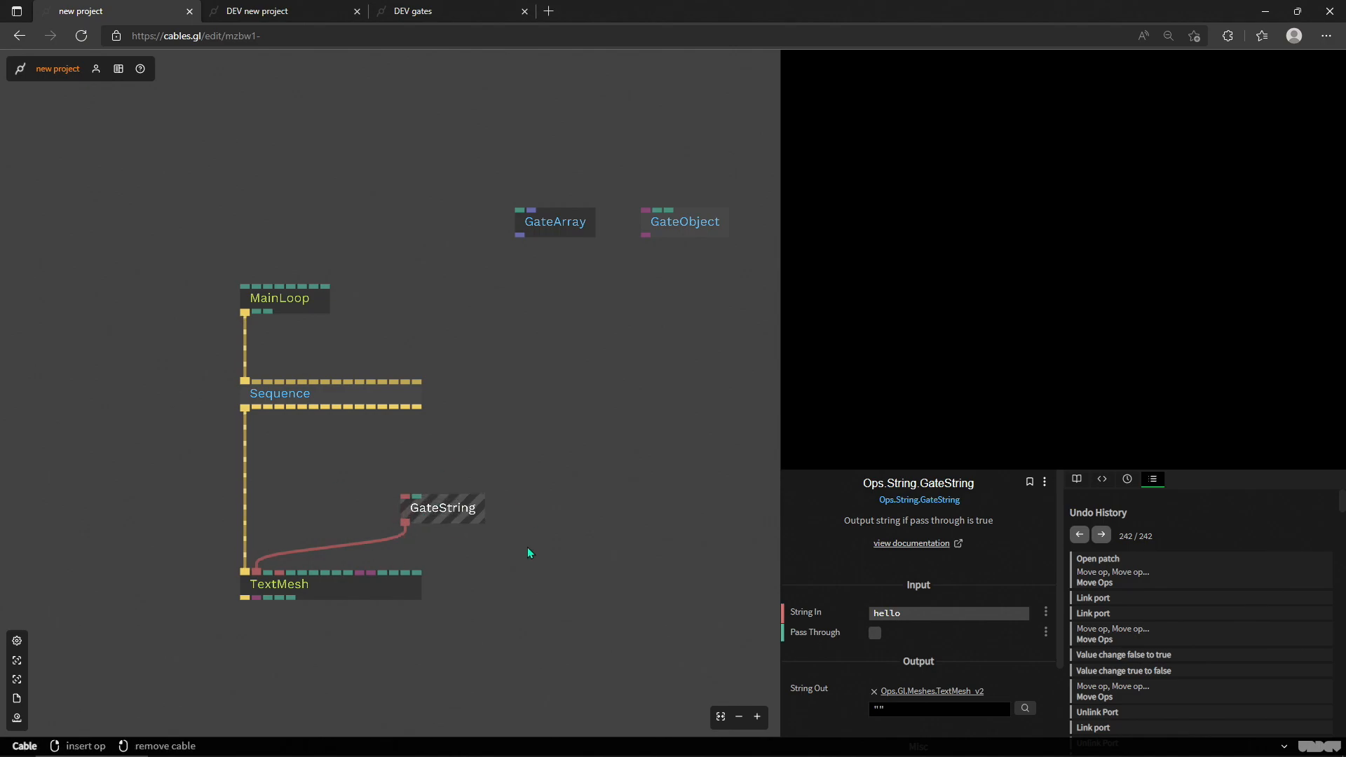
Step: Insert a VizString op into the cable between GateString and TextMesh and align GateString directly above VizString
{"action": "left_click", "coordinate": [376, 542]}
{"action": "type", "text": "viz"}
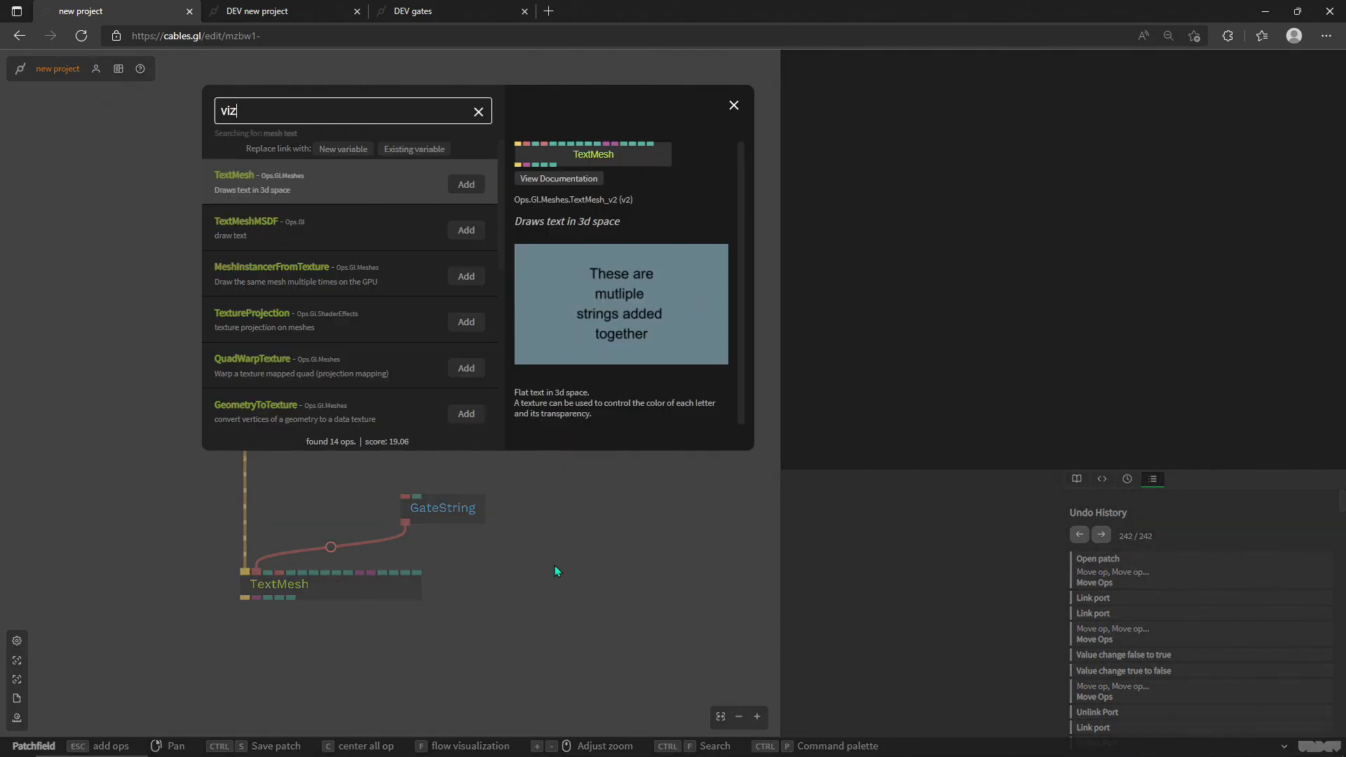
{"action": "key", "text": "Down"}
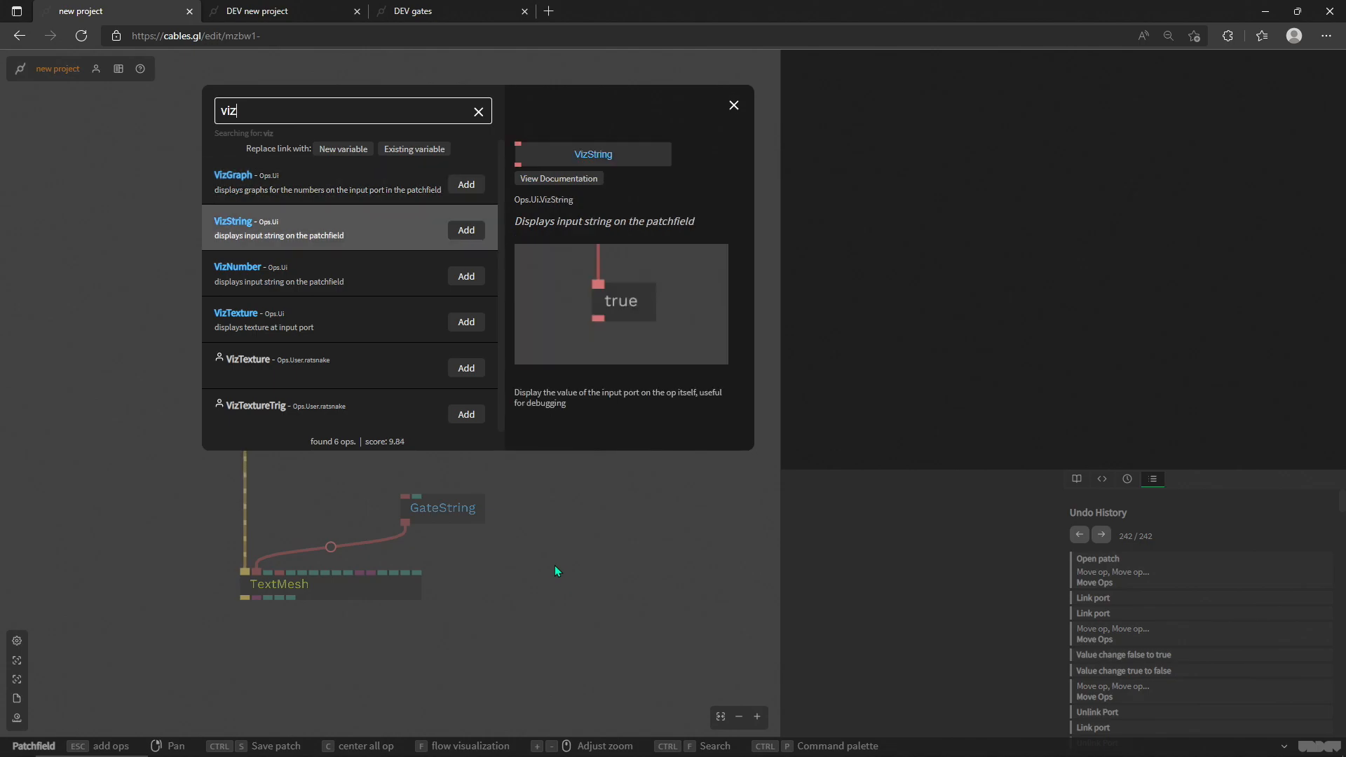
{"action": "key", "text": "Return"}
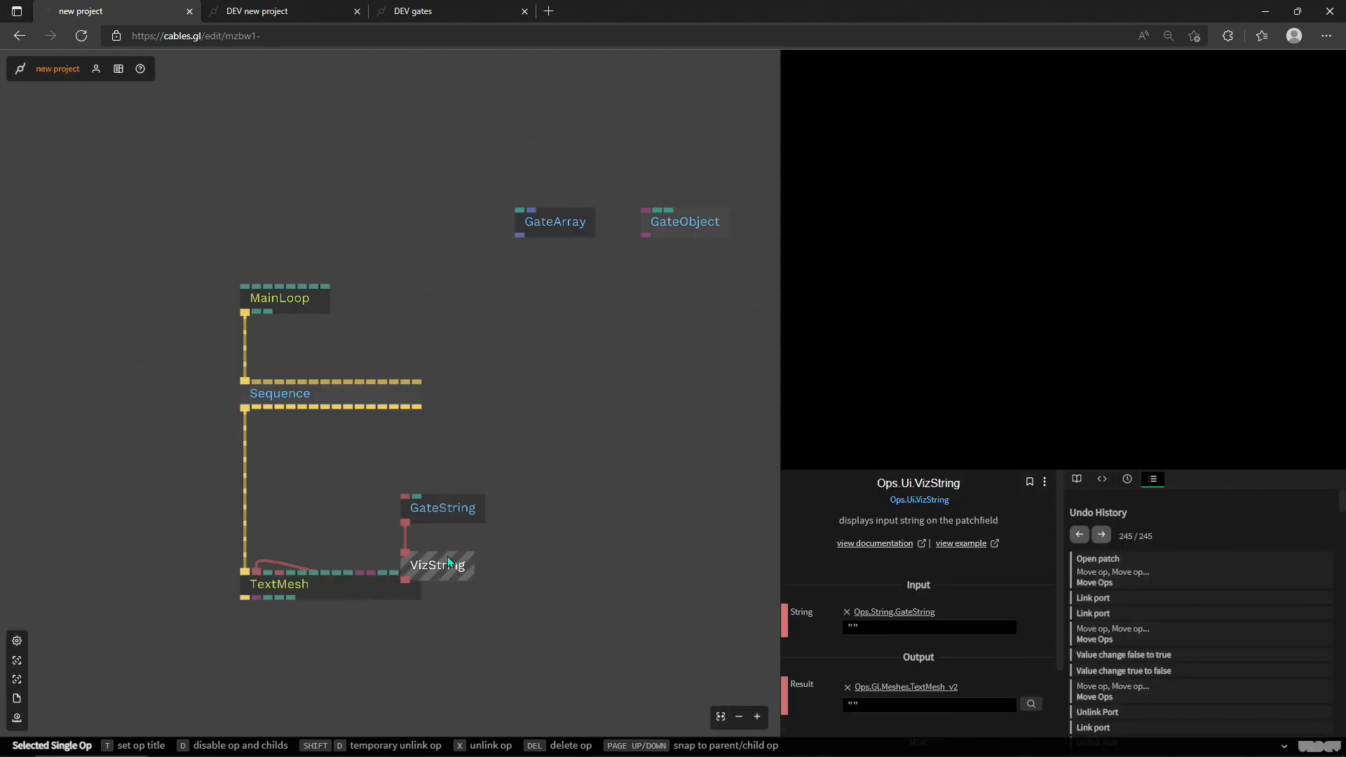
{"action": "left_click_drag", "start_coordinate": [436, 571], "coordinate": [465, 464]}
{"action": "left_click", "coordinate": [546, 526]}
{"action": "left_click", "coordinate": [427, 514]}
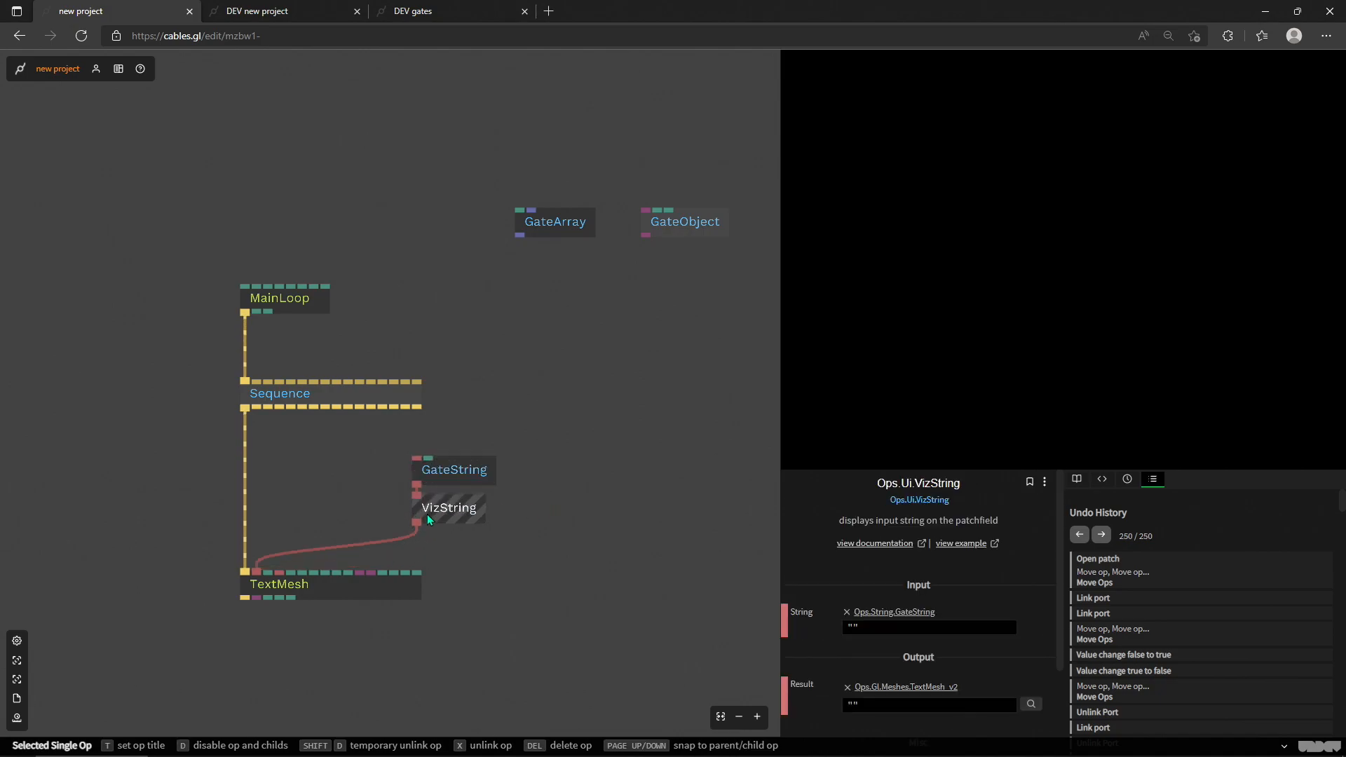
Step: Add a MouseButtons op with its Button Pressed Left output linked to GateString's Pass Through input
{"action": "left_click", "coordinate": [440, 470]}
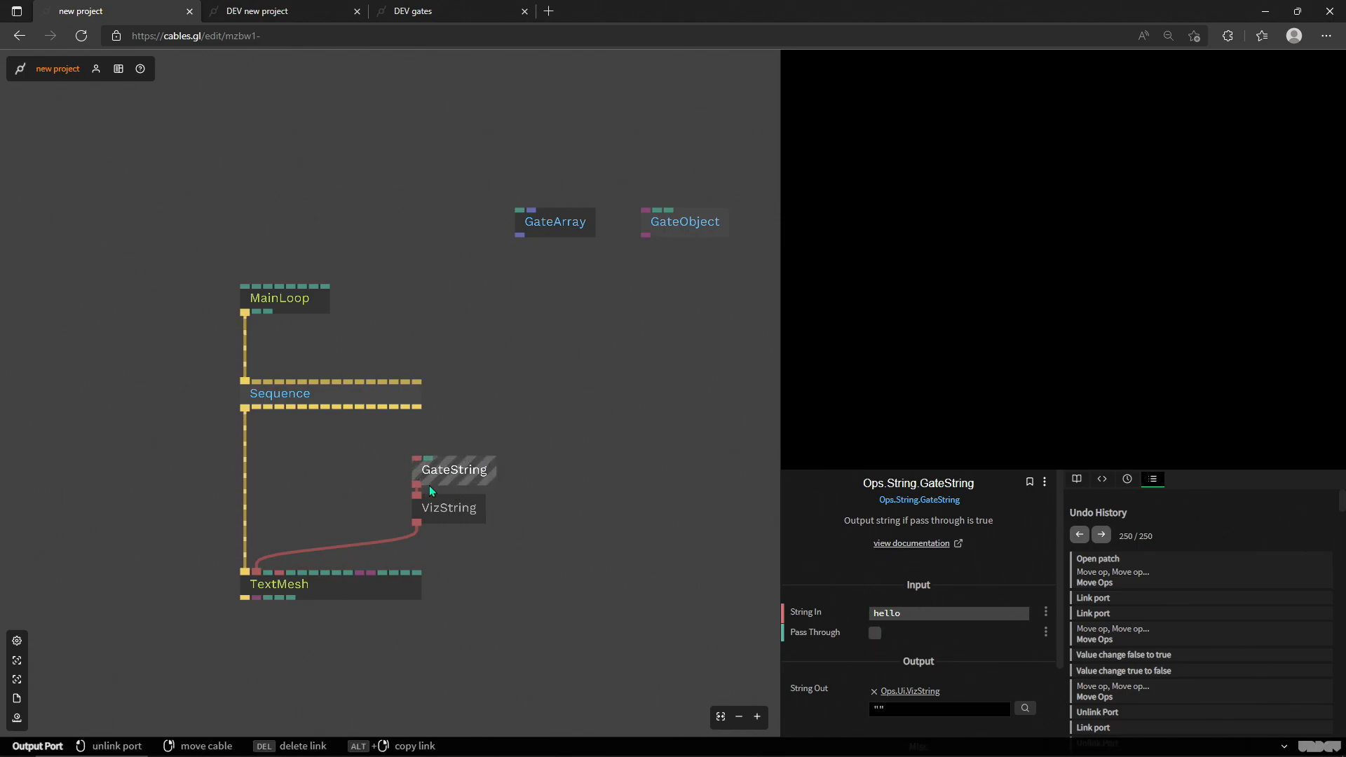
{"action": "left_click", "coordinate": [351, 586]}
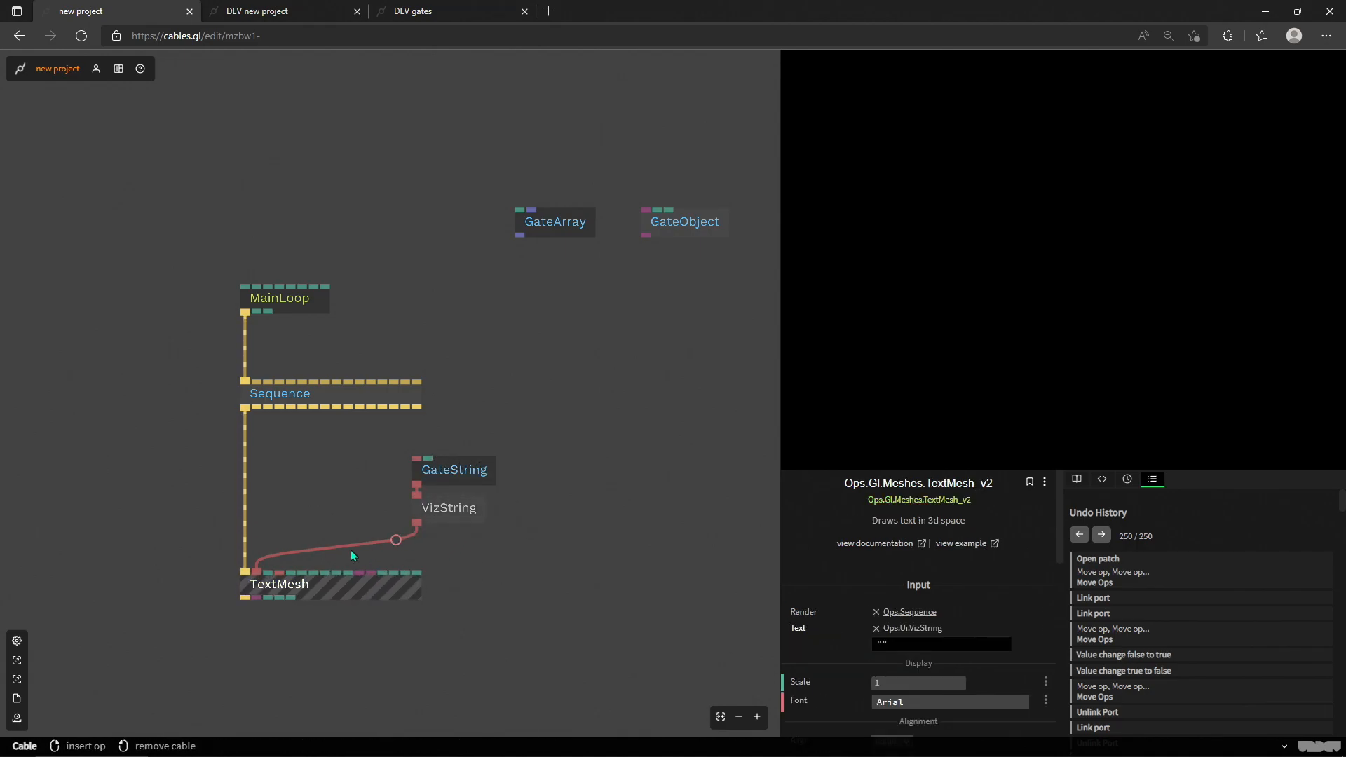
{"action": "left_click", "coordinate": [446, 474]}
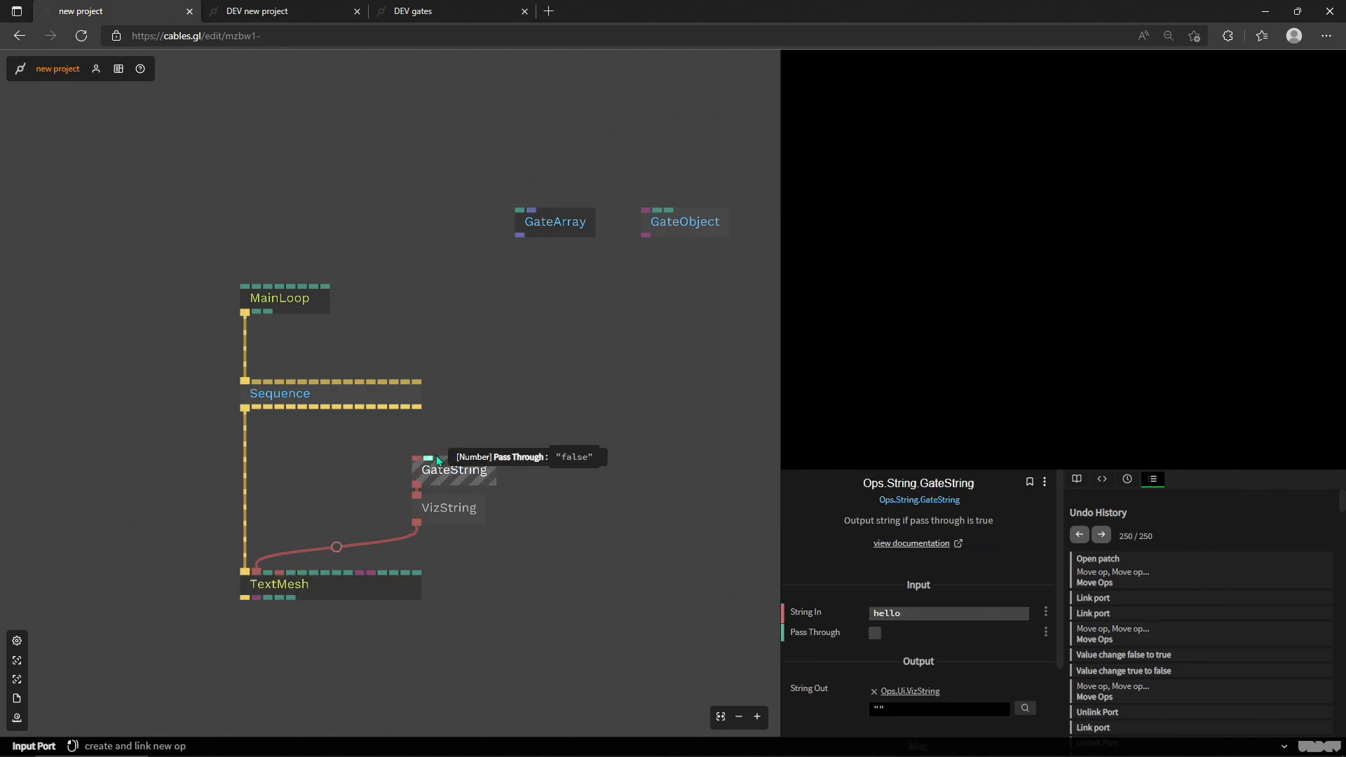
{"action": "left_click", "coordinate": [431, 460]}
{"action": "type", "text": "mousebutton"}
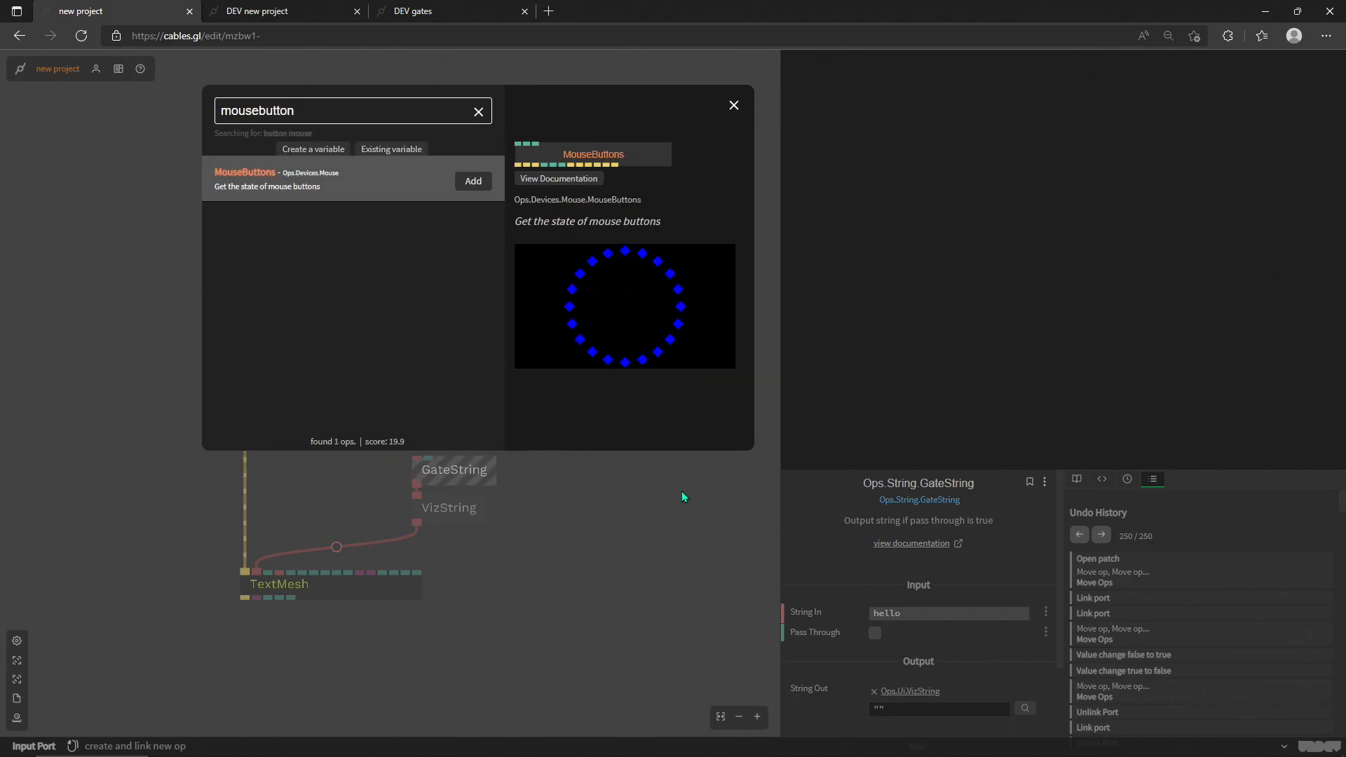
{"action": "left_click", "coordinate": [472, 181]}
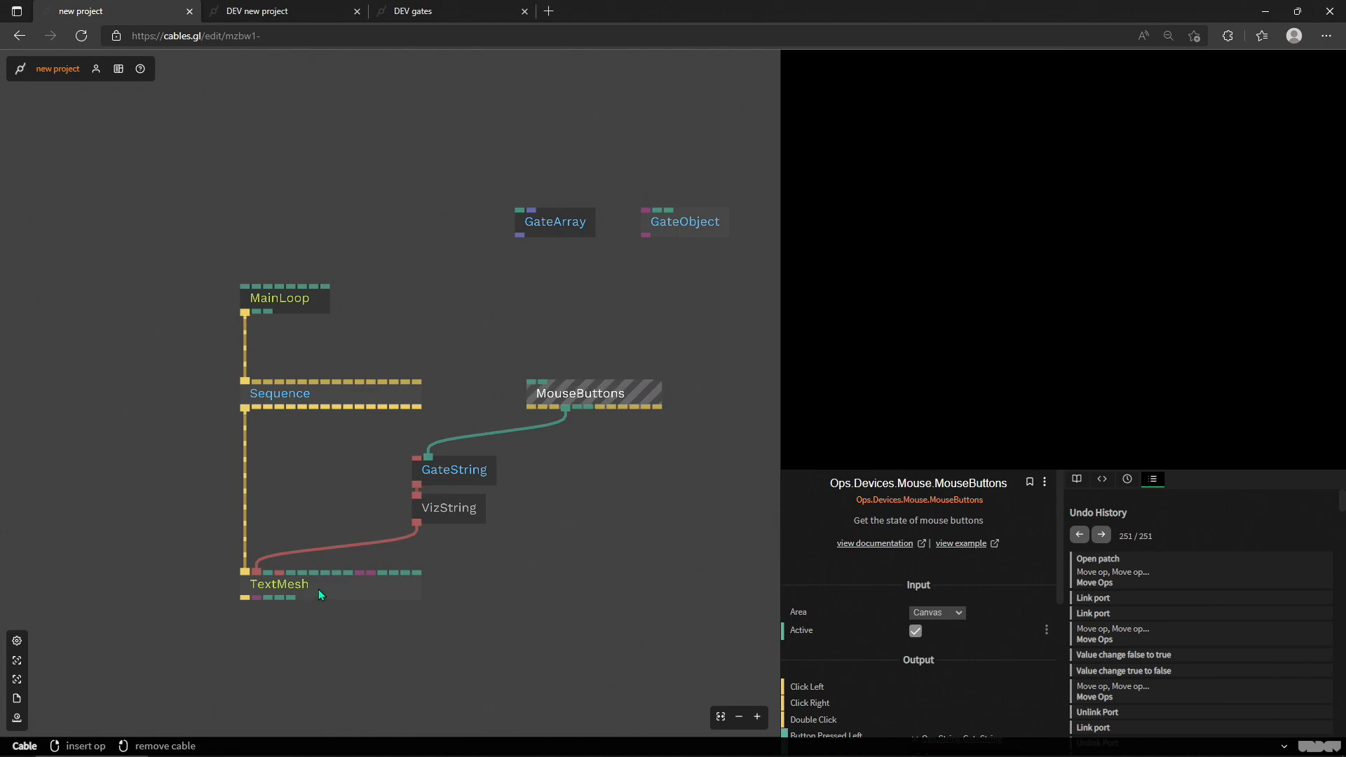
Step: Test the gate with the mouse button in the canvas while watching GateString's parameters
{"action": "left_click", "coordinate": [456, 475]}
{"action": "left_click", "coordinate": [1078, 231]}
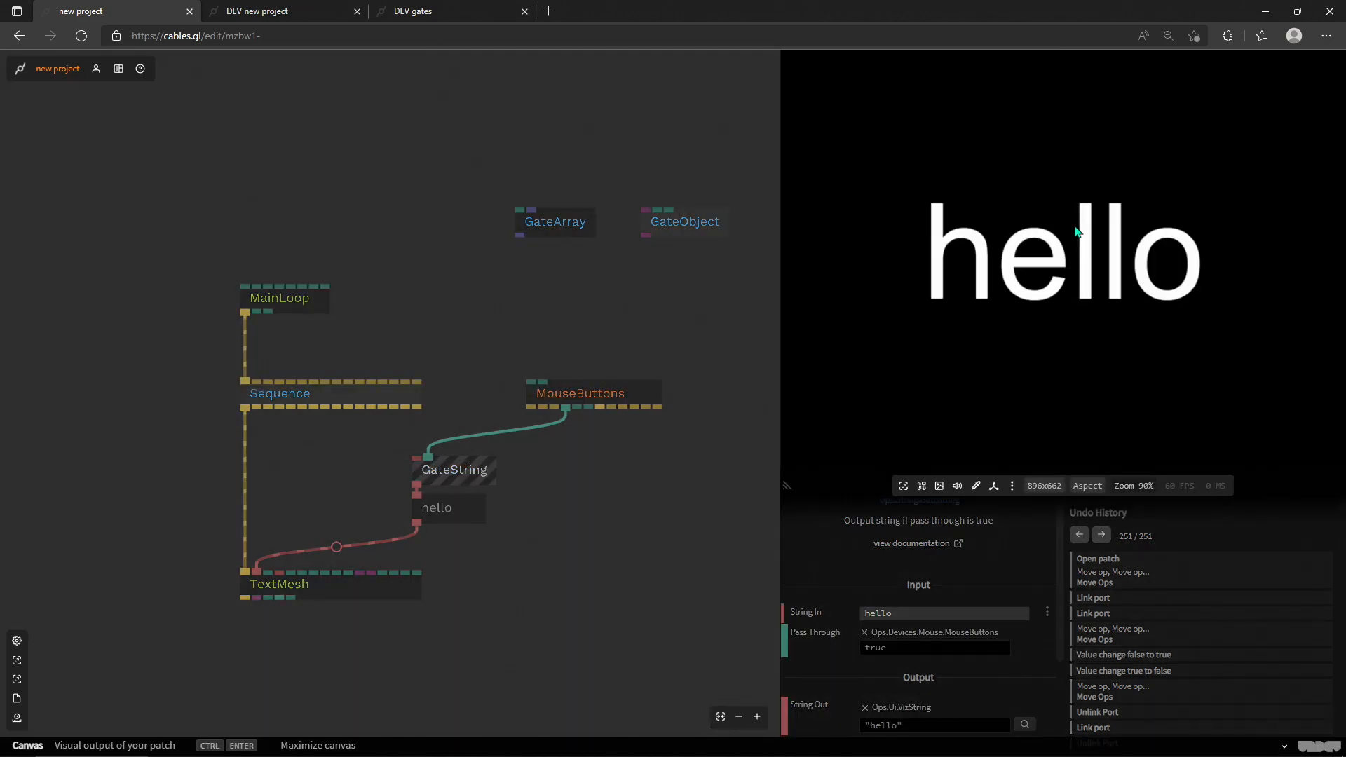
{"action": "left_click", "coordinate": [561, 508]}
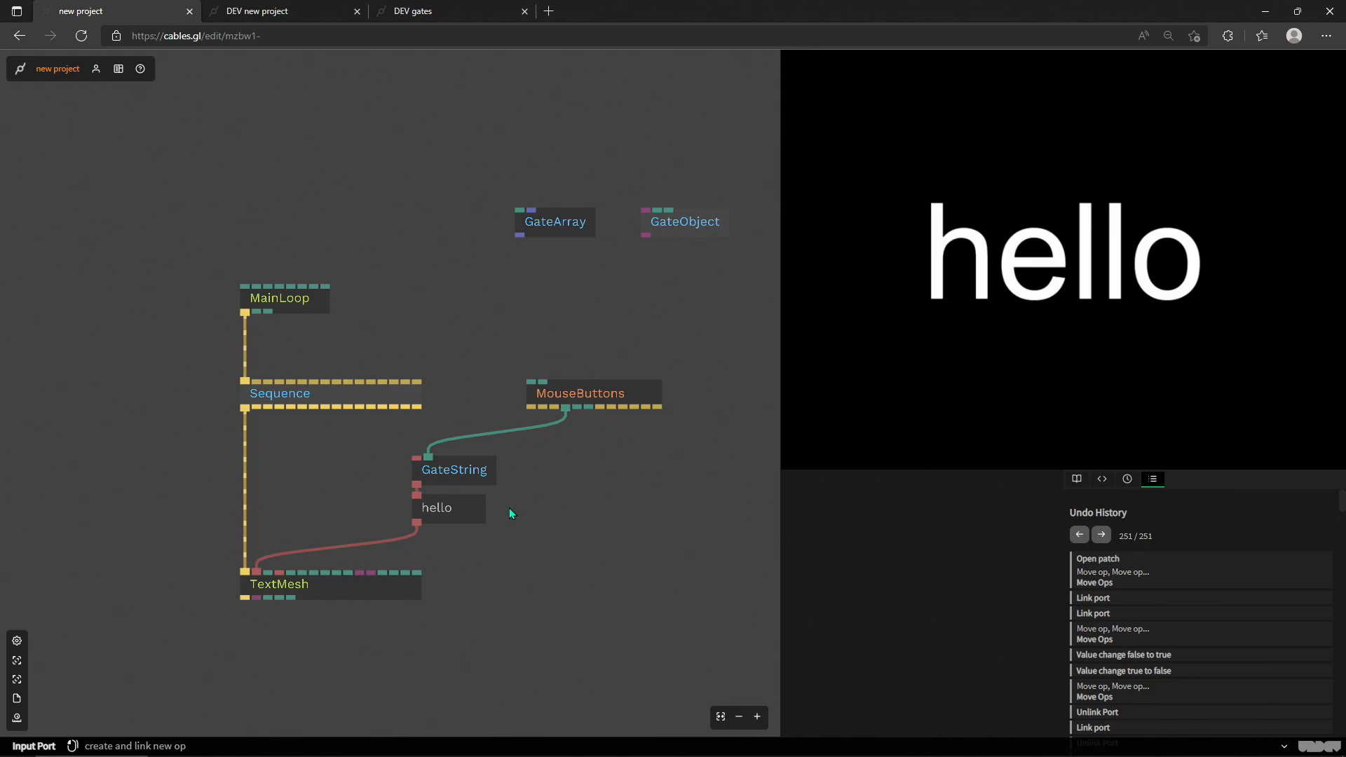
Step: Duplicate GateString beside the original and set the copy's String In to "bye"
{"action": "left_click", "coordinate": [473, 469]}
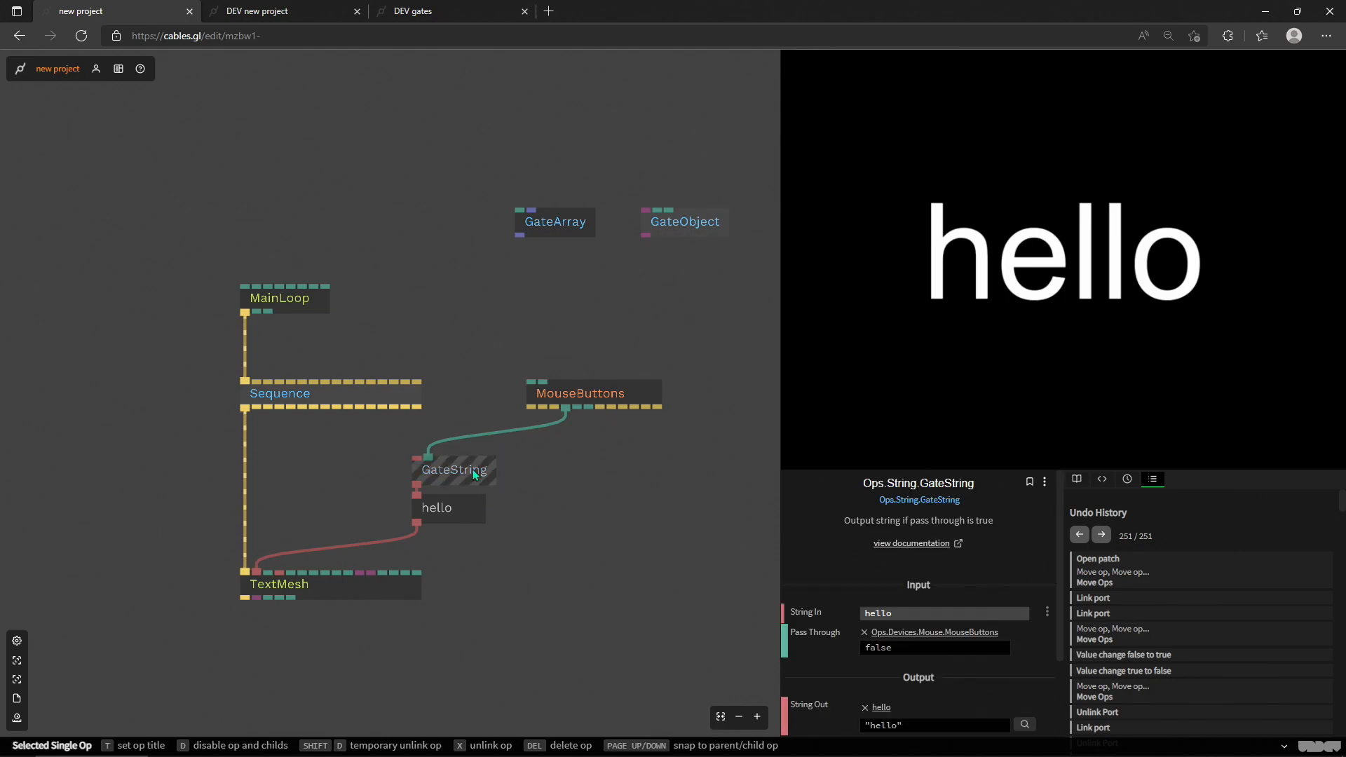
{"action": "key", "text": "ctrl+c"}
{"action": "key", "text": "ctrl+v"}
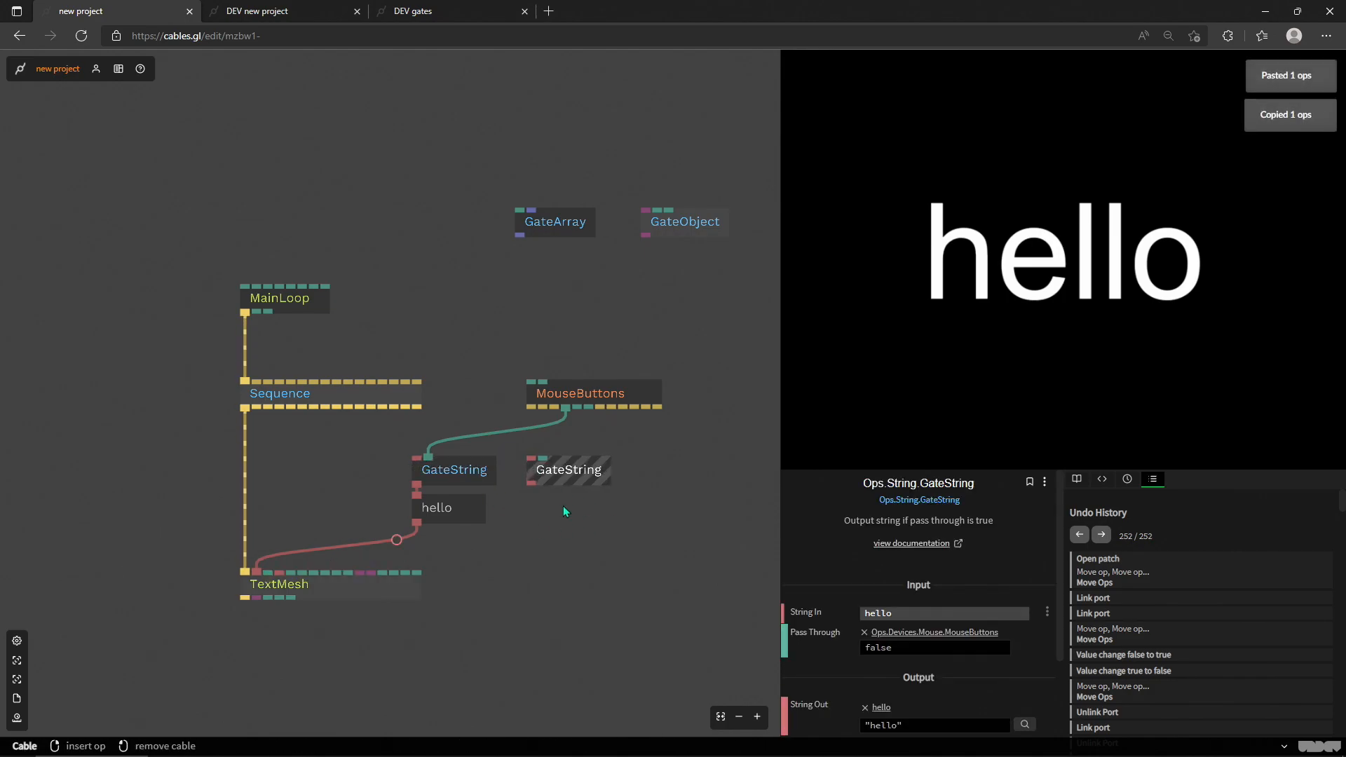
{"action": "left_click", "coordinate": [548, 465]}
{"action": "left_click", "coordinate": [931, 617]}
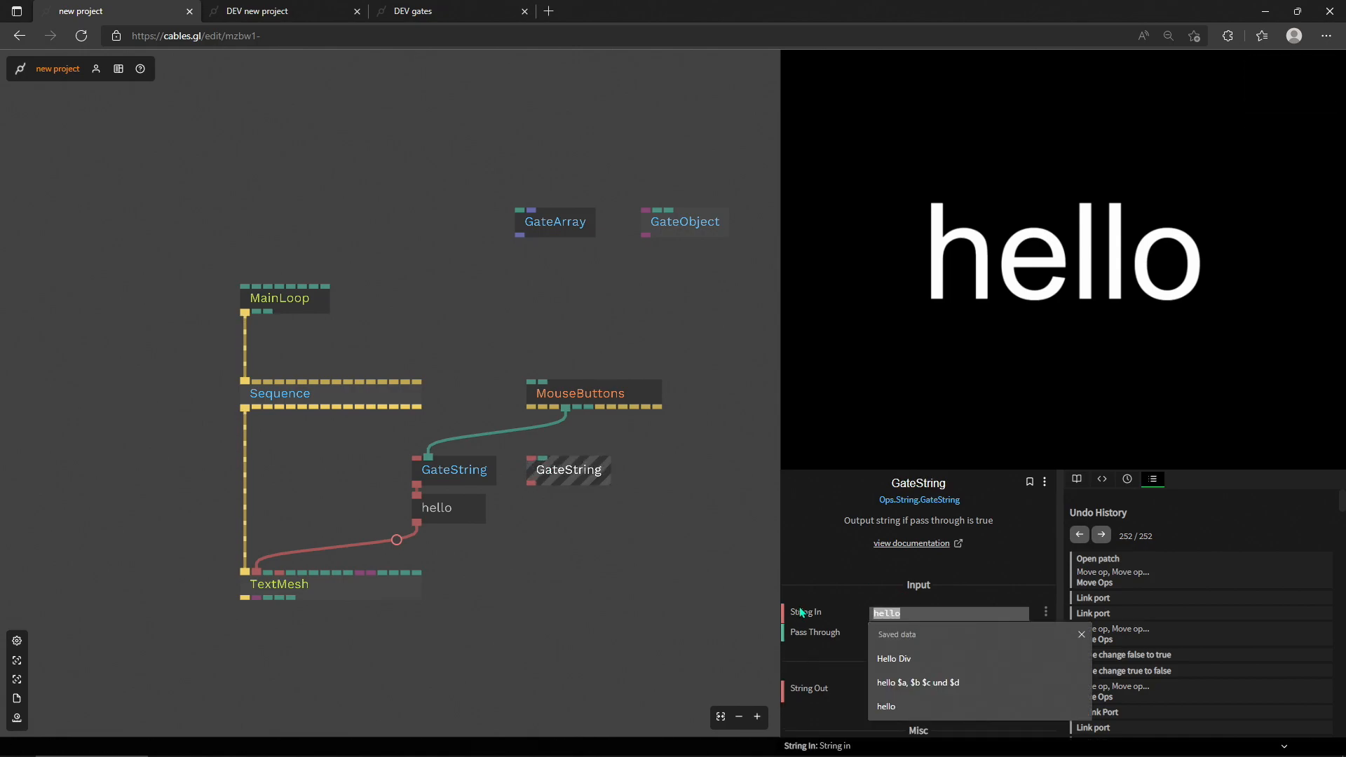
{"action": "type", "text": "bye"}
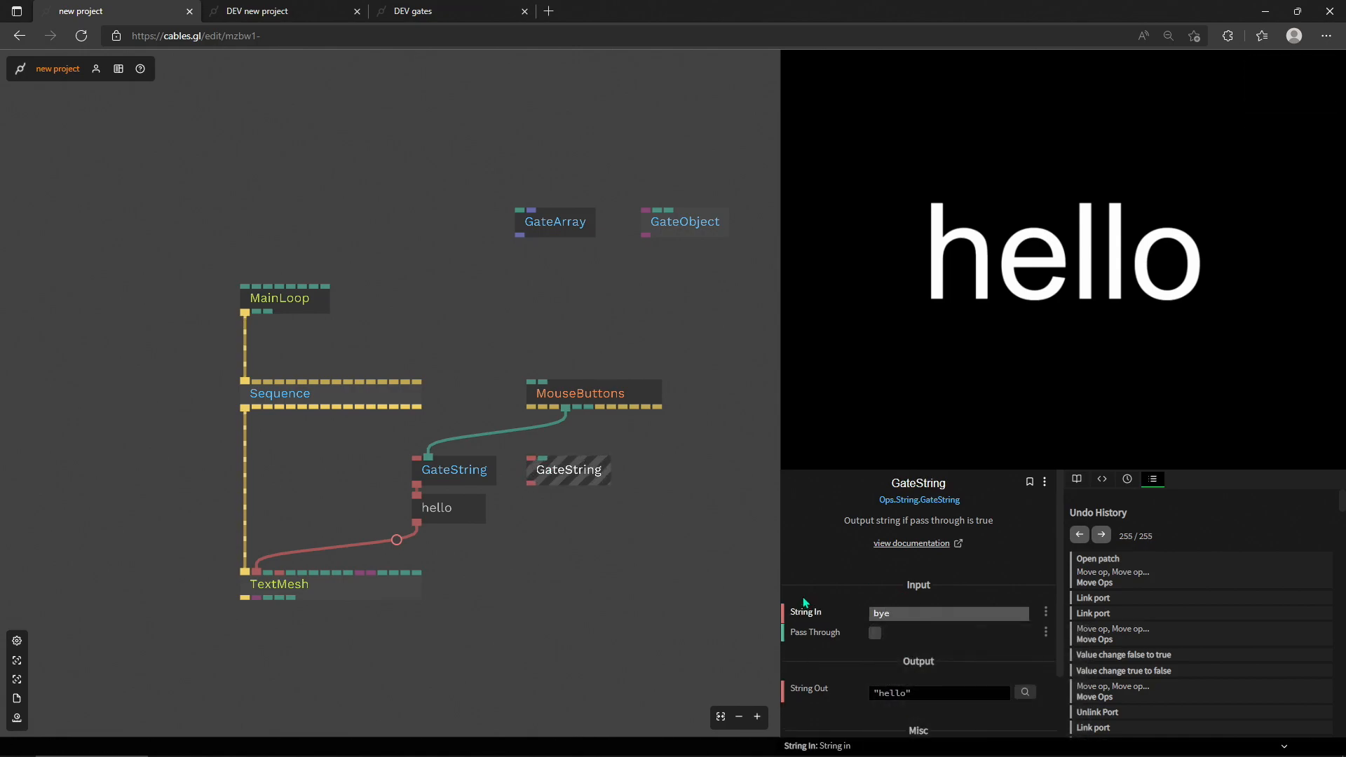
{"action": "left_click", "coordinate": [514, 523]}
Step: Link the MouseButtons output two ports past Button Pressed Left through the copied GateString to TextMesh's Text, and move the copy farther aside
{"action": "left_click_drag", "start_coordinate": [588, 408], "coordinate": [262, 577]}
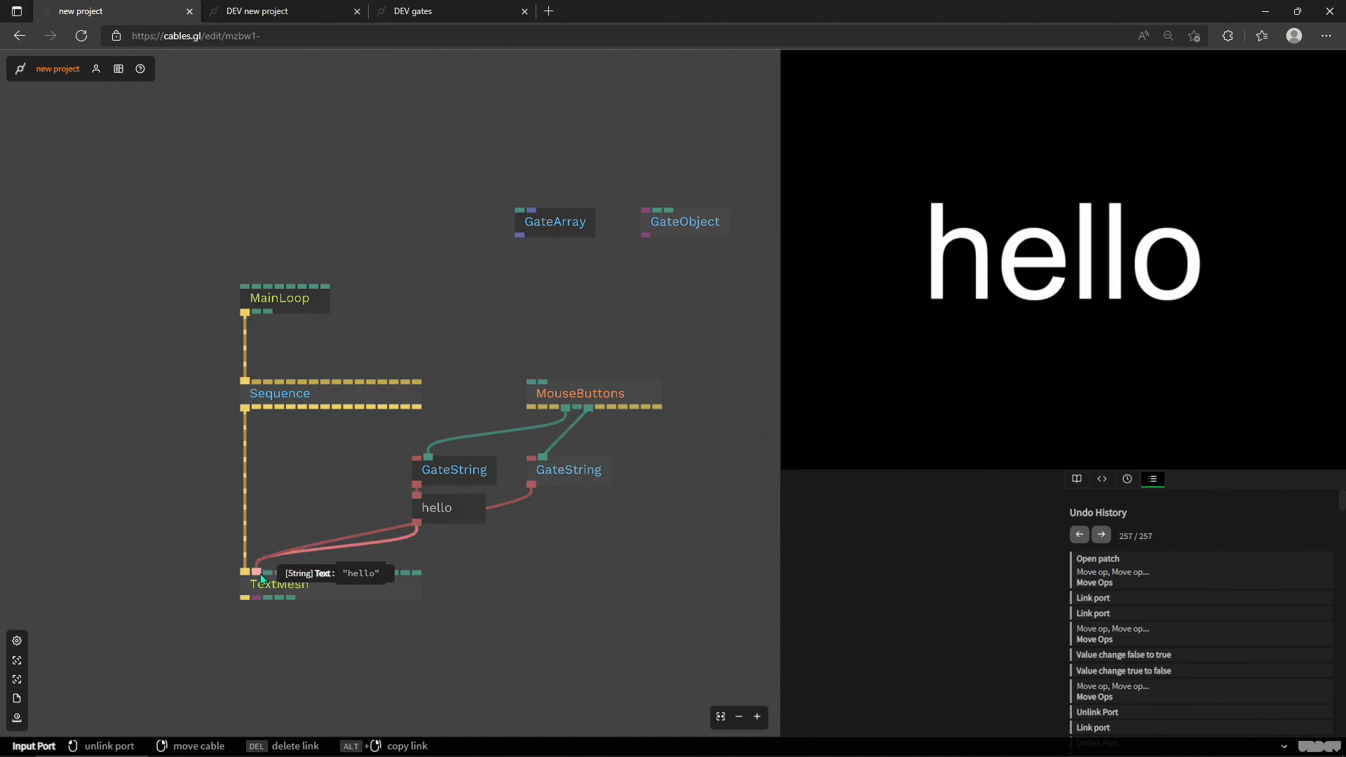
{"action": "scroll", "coordinate": [194, 436], "scroll_direction": "up", "scroll_amount": 2}
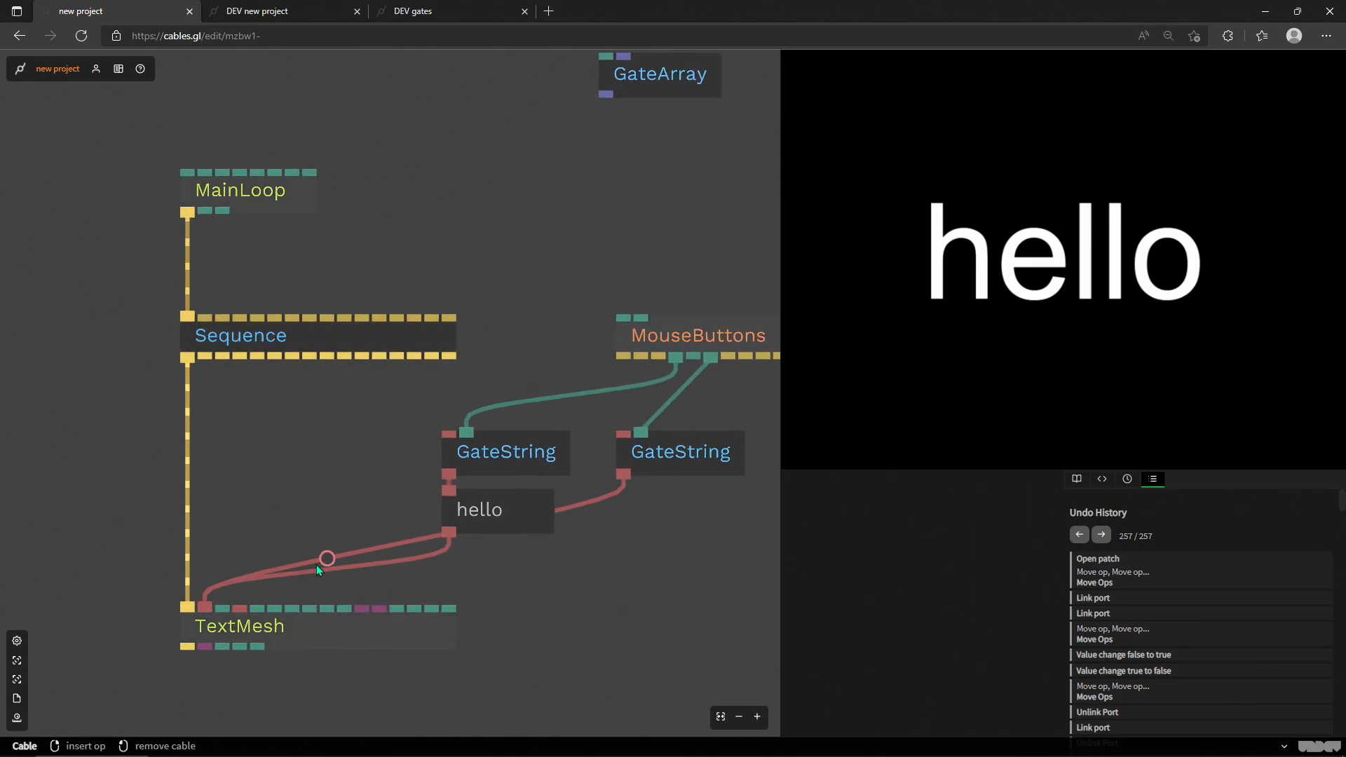
{"action": "left_click_drag", "start_coordinate": [670, 467], "coordinate": [739, 467]}
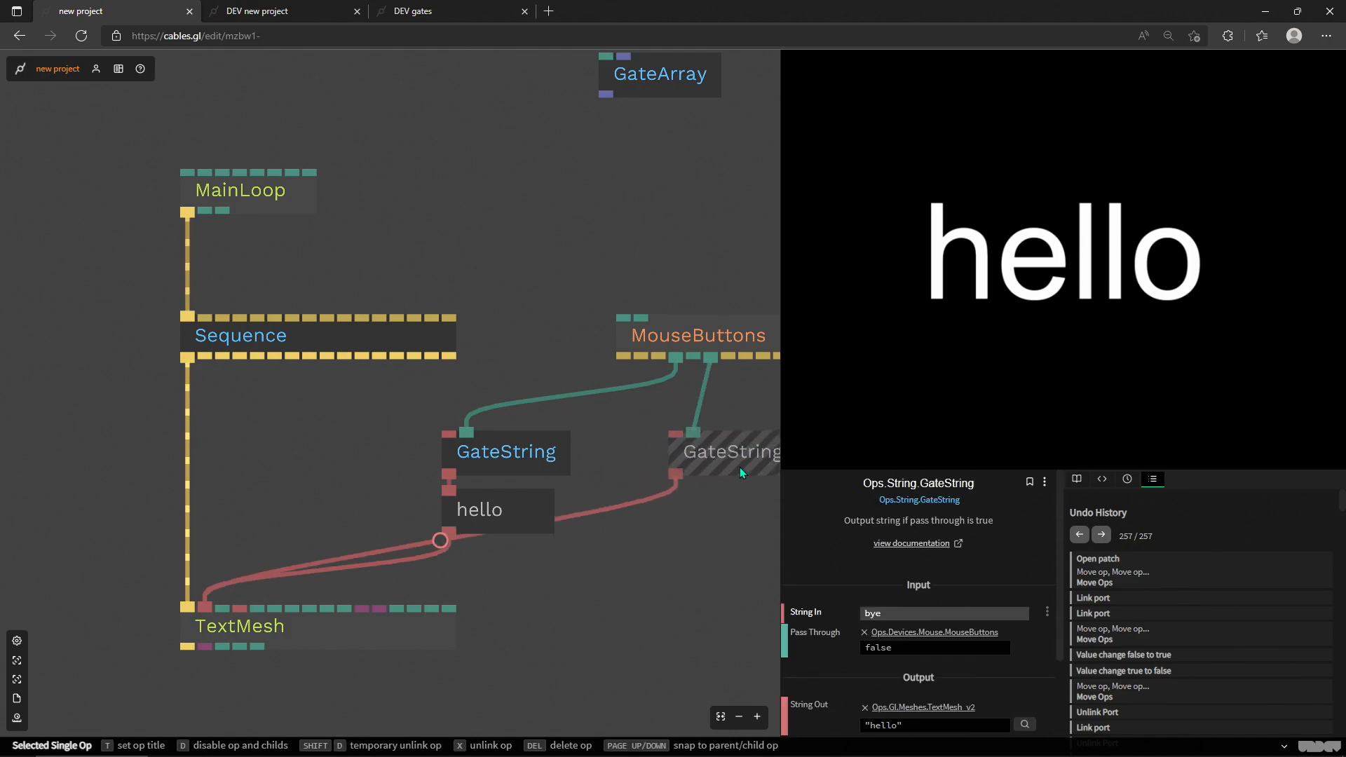
{"action": "scroll", "coordinate": [680, 519], "scroll_direction": "down", "scroll_amount": 3}
{"action": "scroll", "coordinate": [676, 484], "scroll_direction": "up", "scroll_amount": 4}
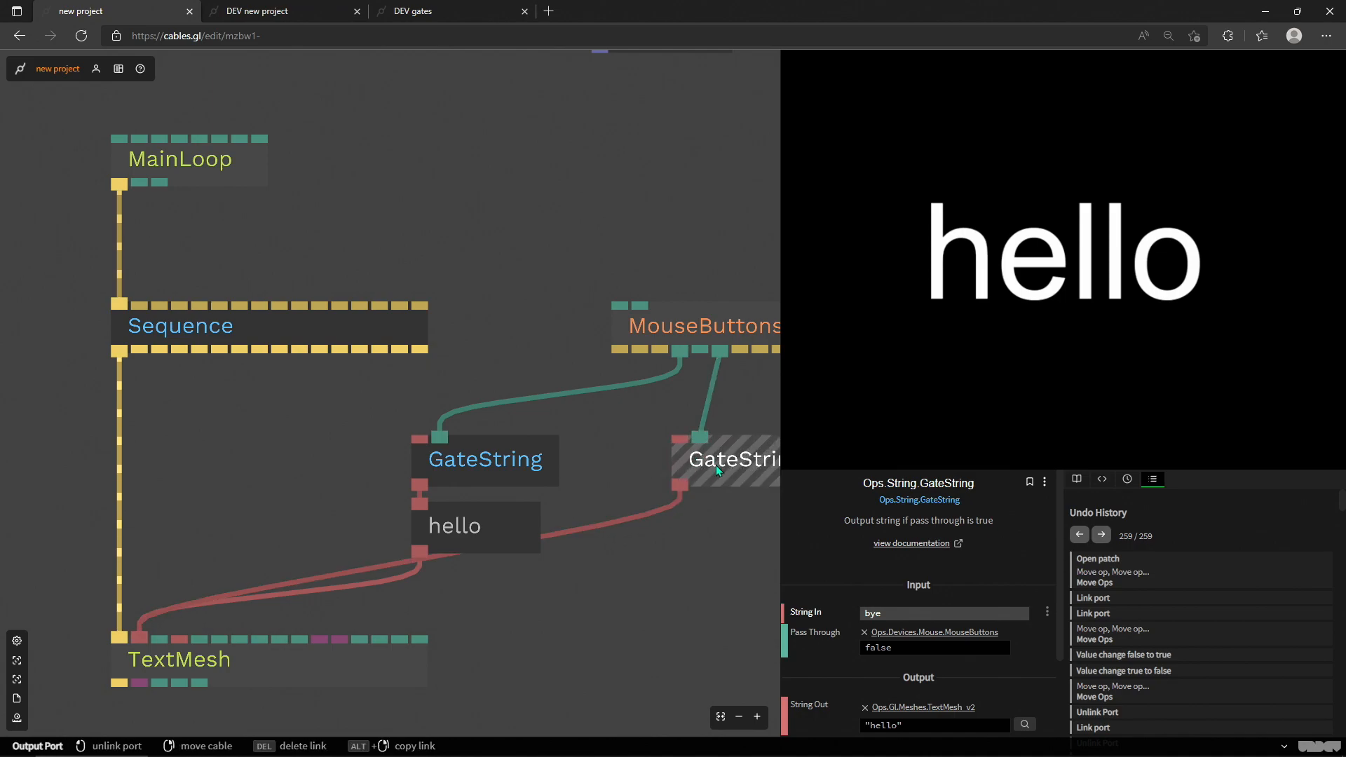
Step: Examine the original GateString's parameters and the two connections on TextMesh's Text input
{"action": "left_click", "coordinate": [536, 469]}
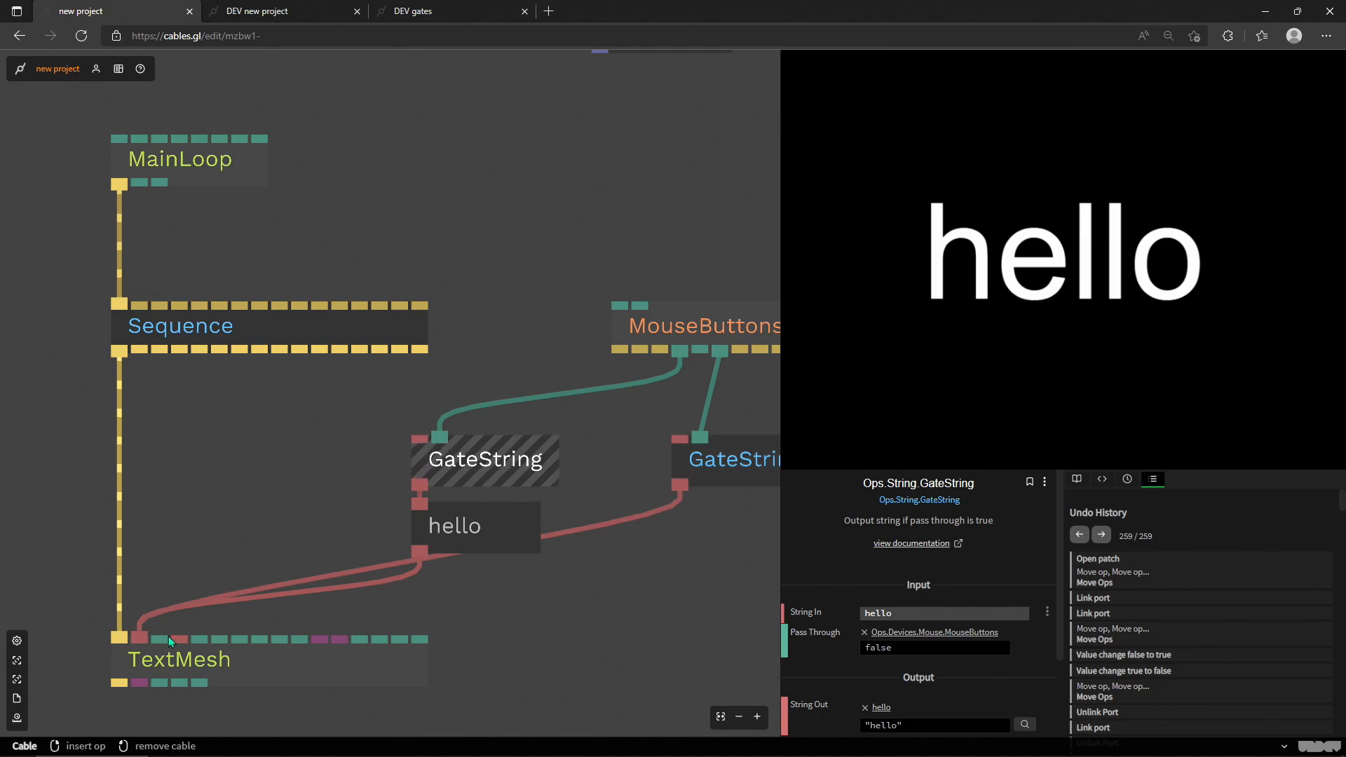
{"action": "left_click", "coordinate": [203, 662]}
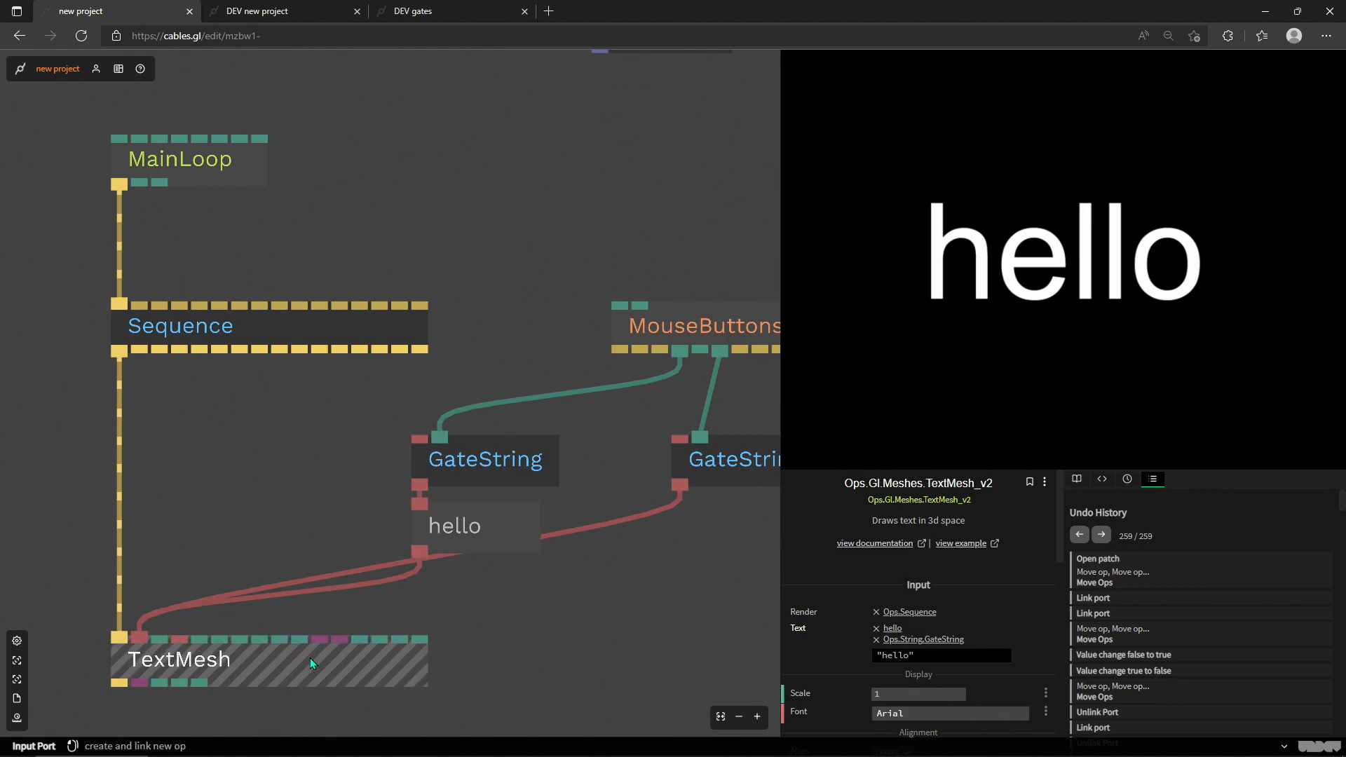
{"action": "scroll", "coordinate": [453, 240], "scroll_direction": "down", "scroll_amount": 3}
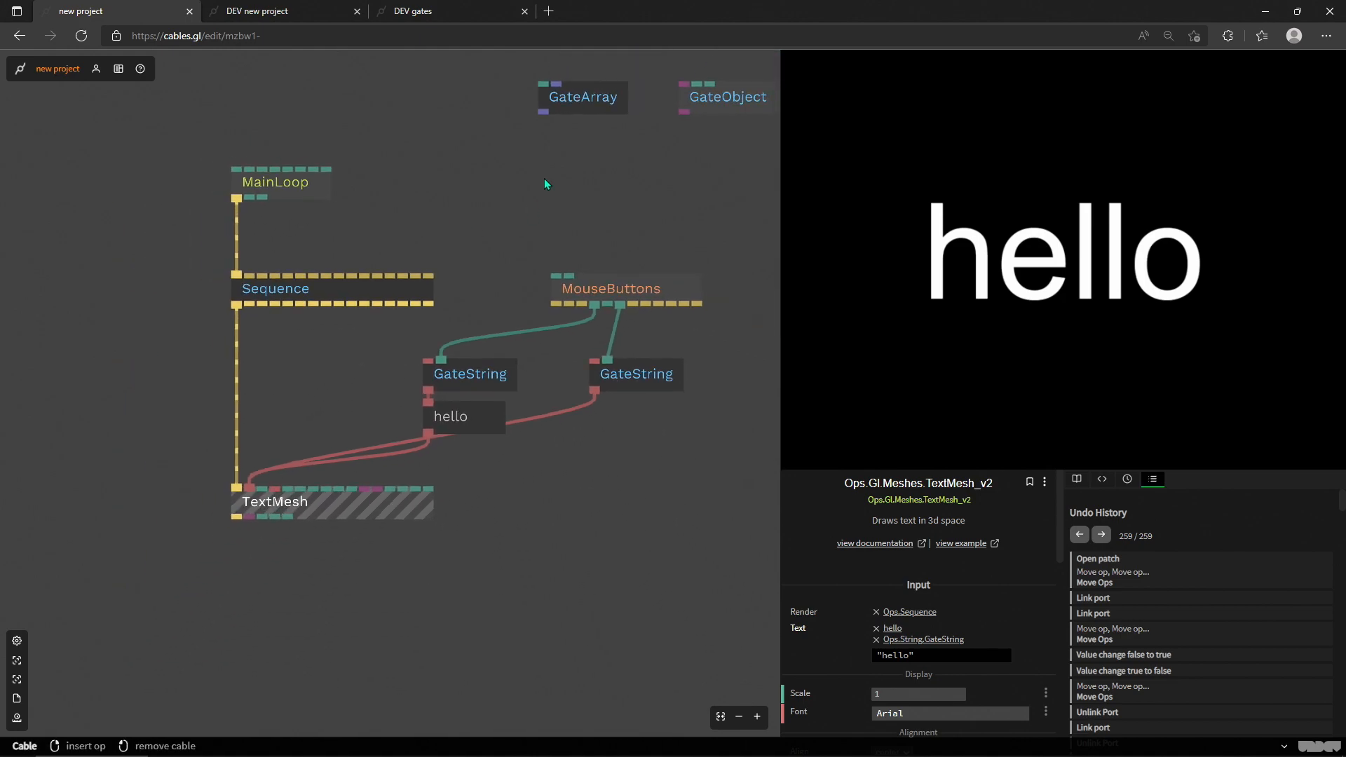
Step: Test the "bye" GateString with its mouse button in the canvas while watching its parameters
{"action": "left_click_drag", "start_coordinate": [544, 183], "coordinate": [430, 358]}
{"action": "left_click_drag", "start_coordinate": [506, 333], "coordinate": [583, 276]}
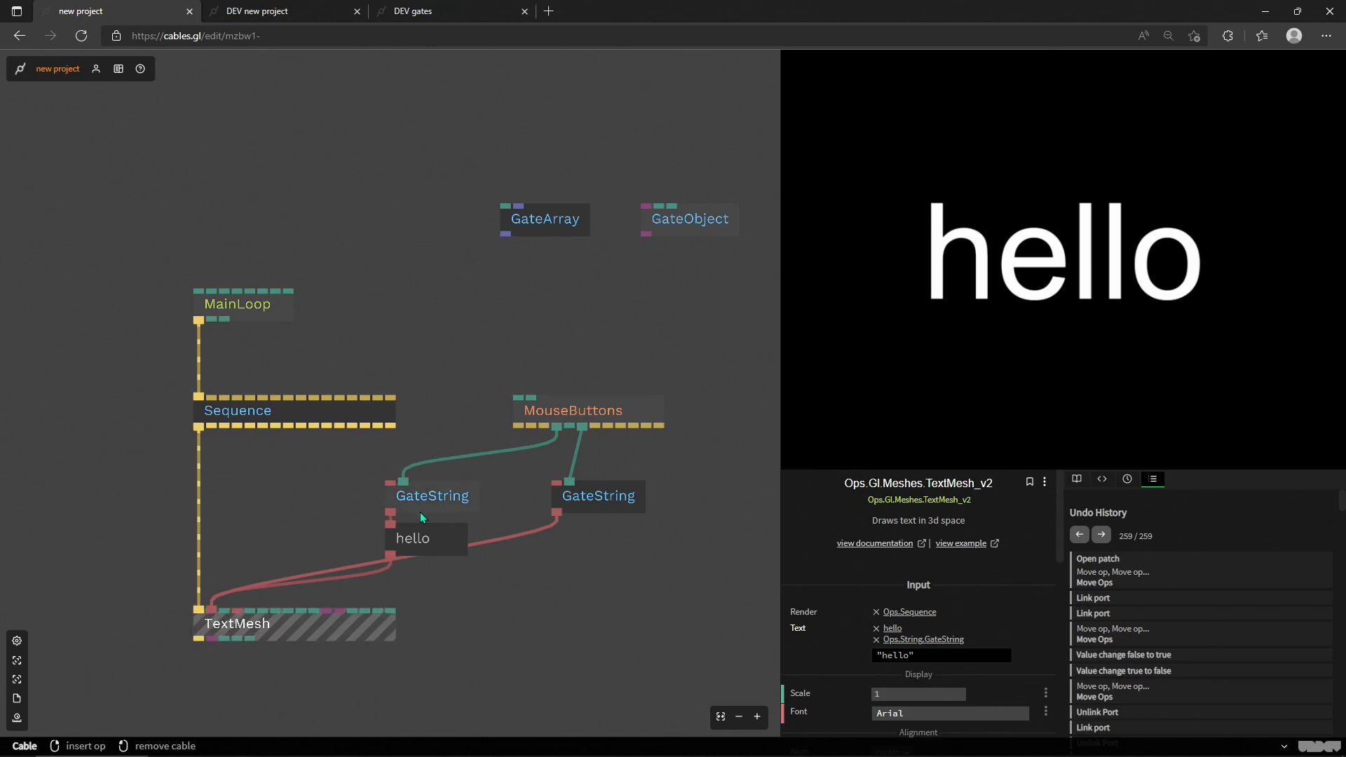
{"action": "left_click", "coordinate": [589, 499]}
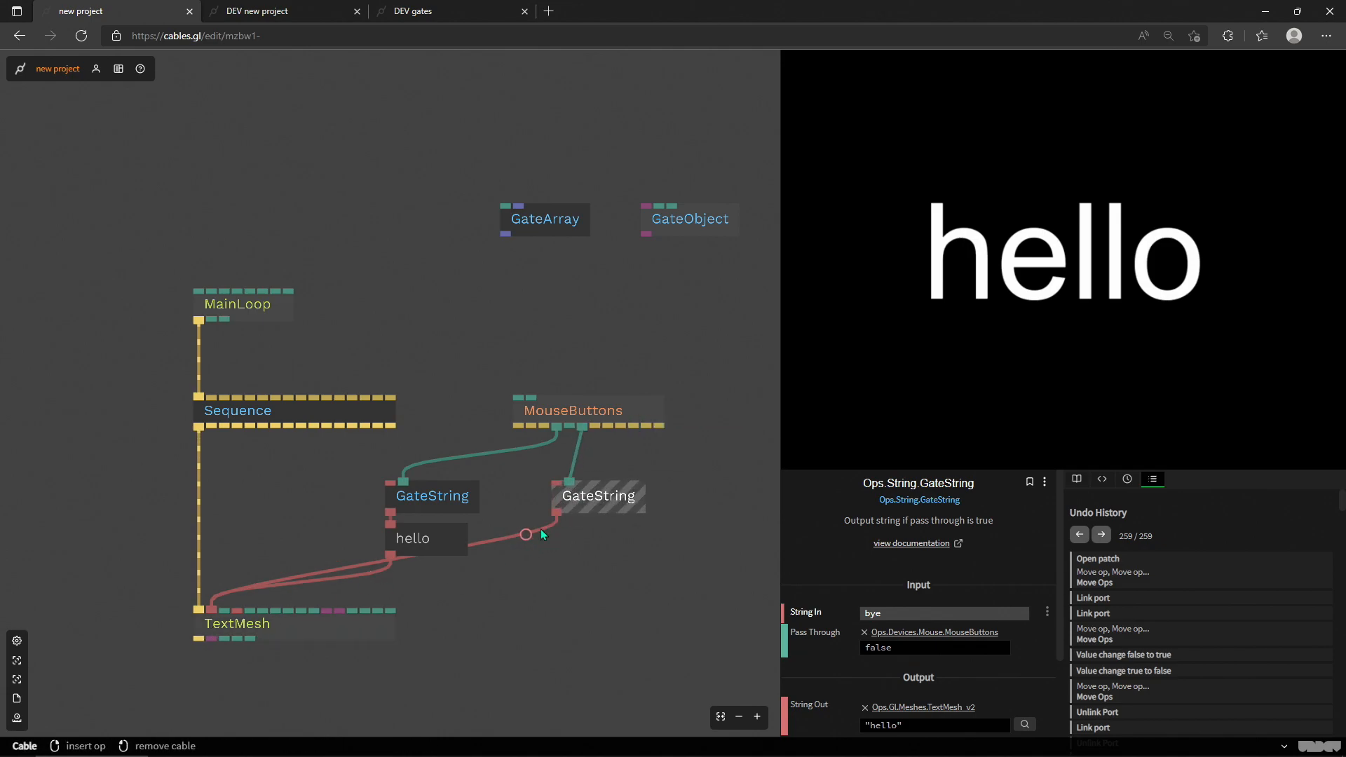
{"action": "left_click", "coordinate": [1044, 320]}
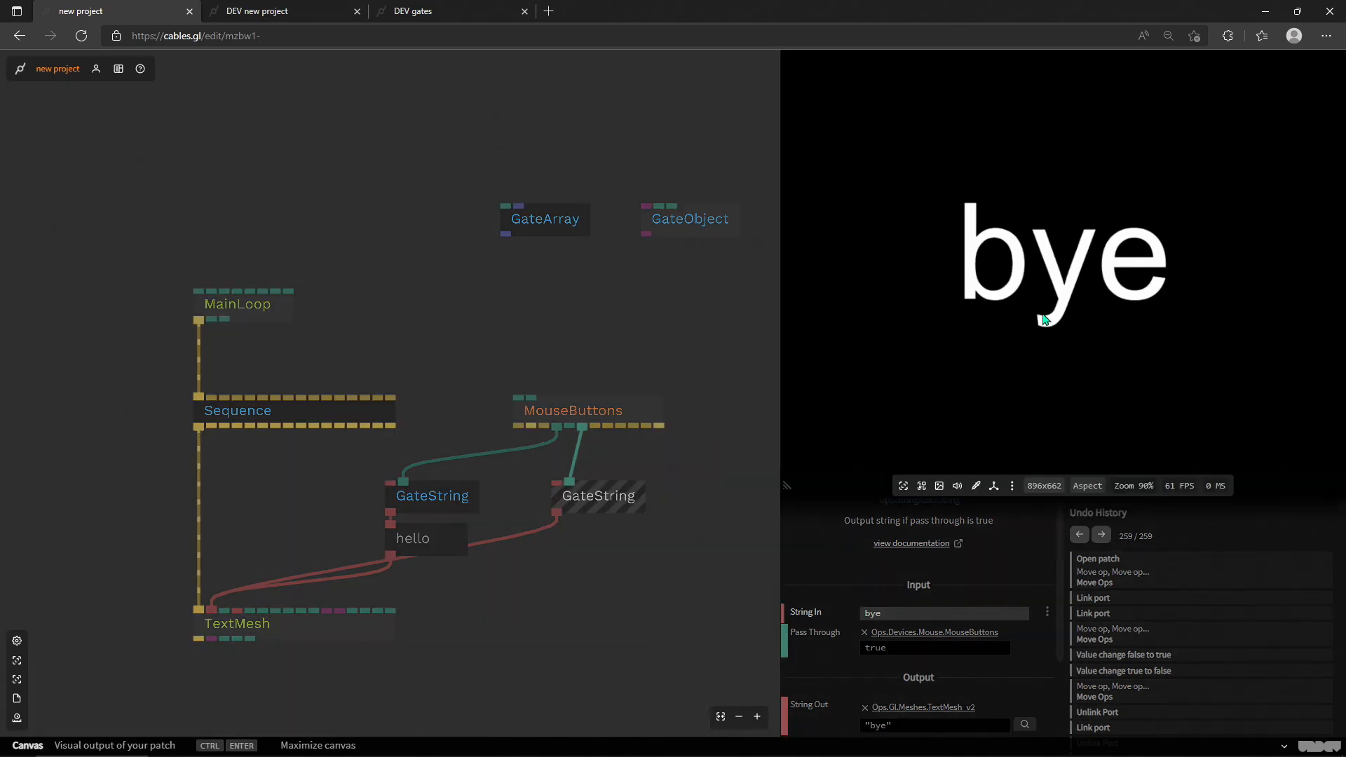